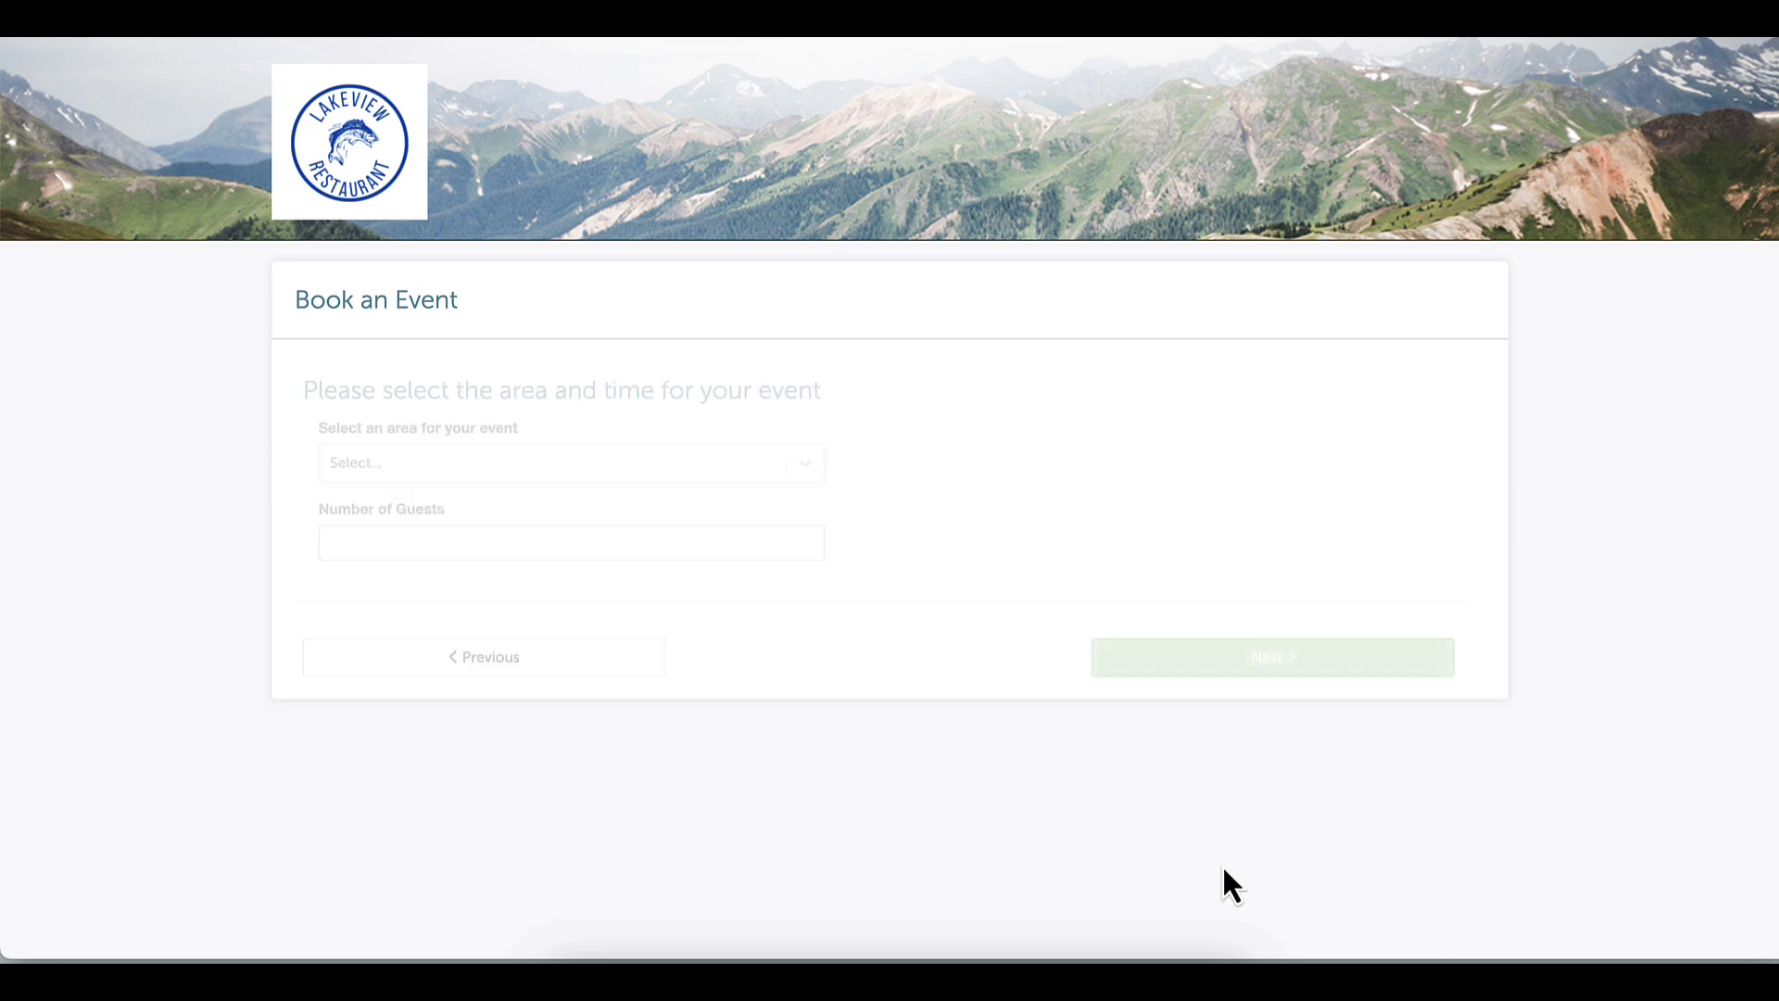
Request the Bar & Lounge for 50 guests on April 25, 2025
click(813, 465)
click(609, 756)
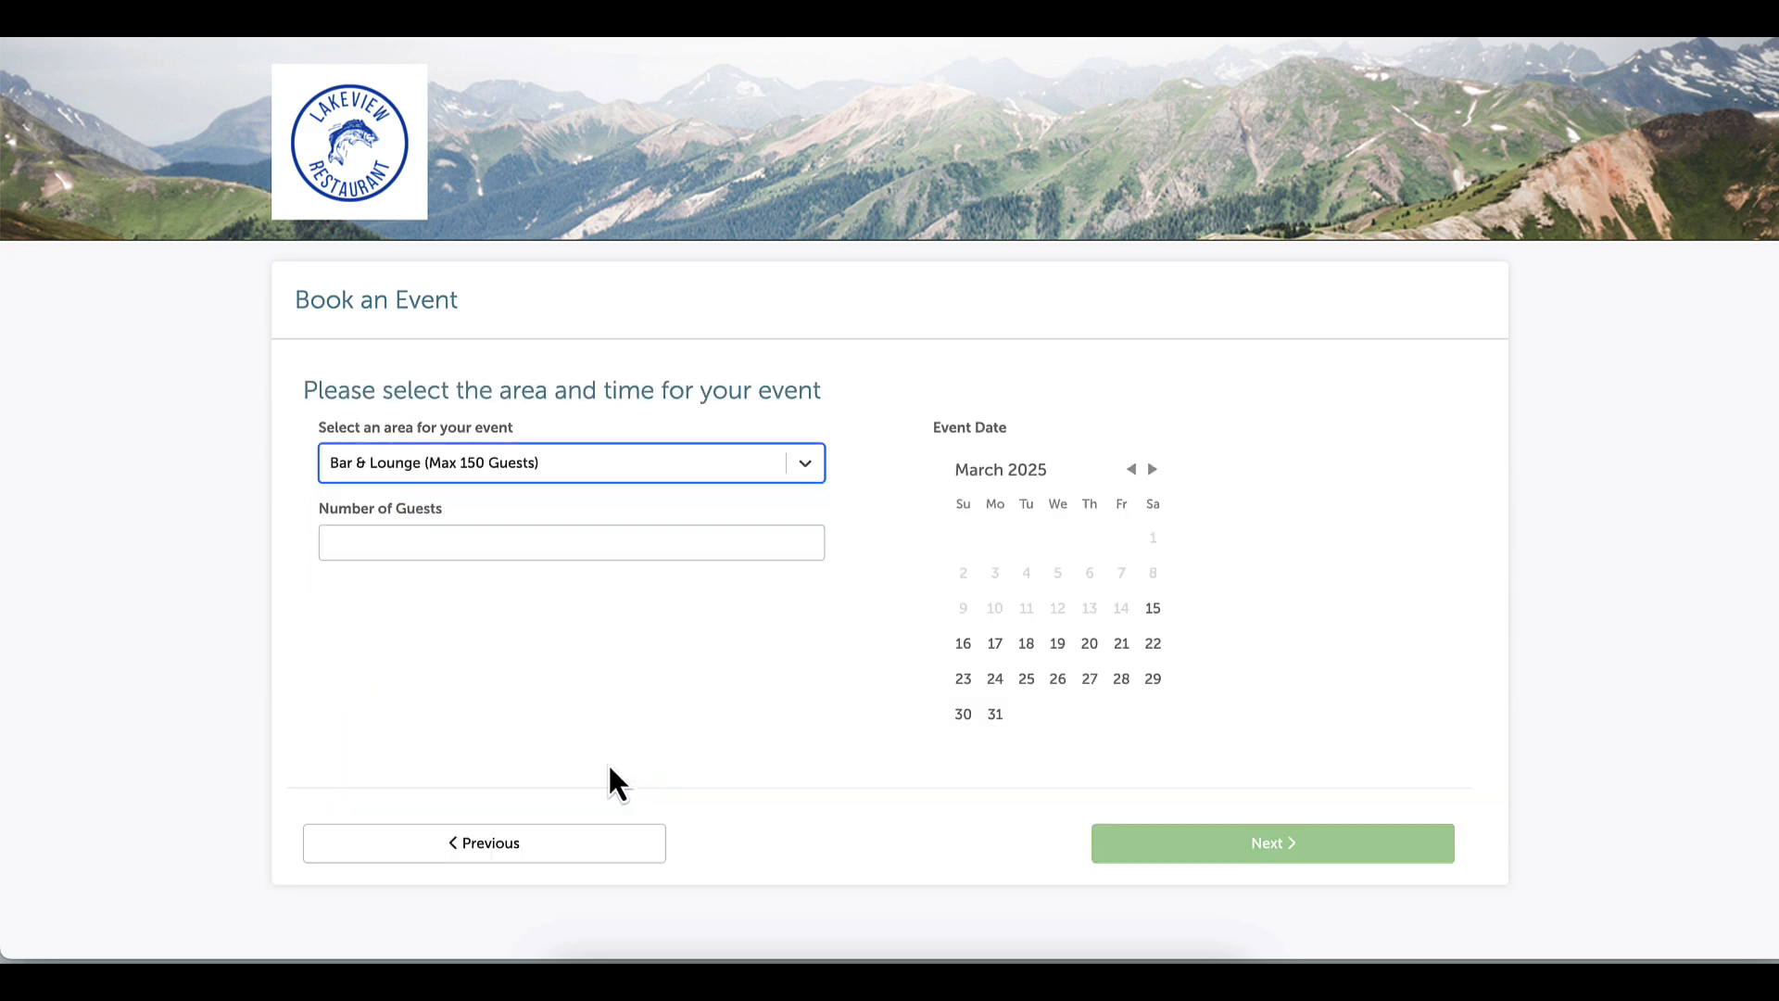
click(523, 542)
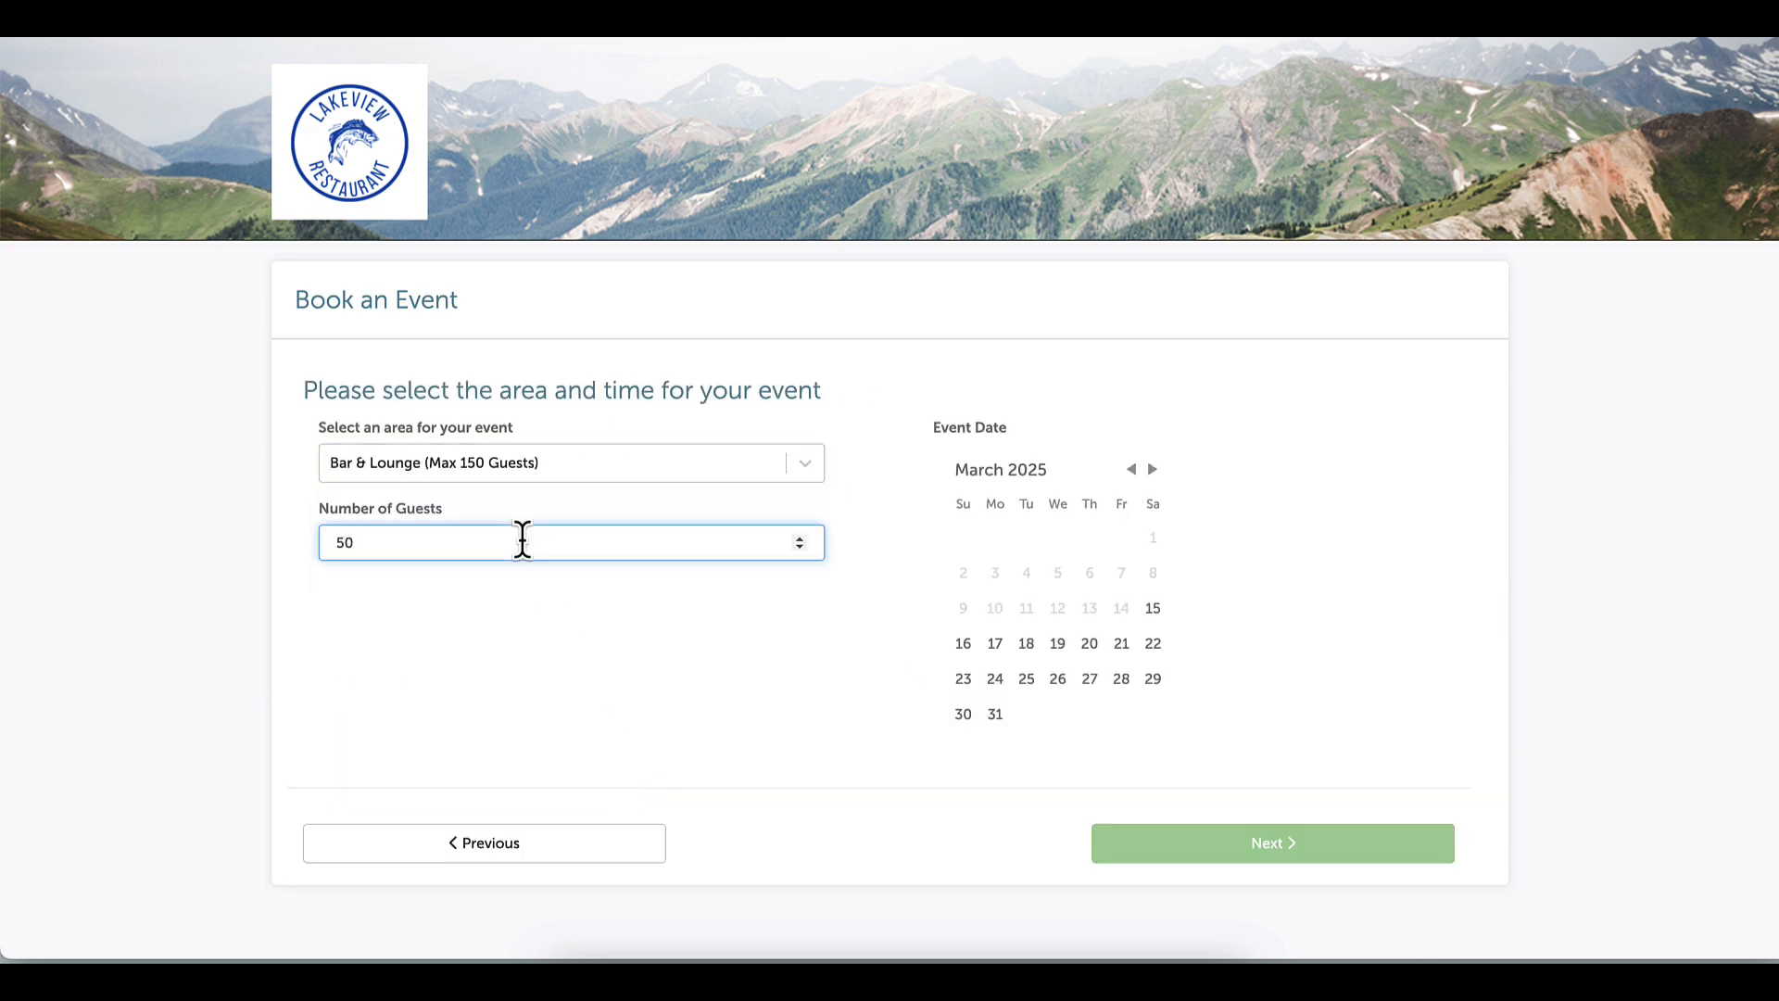
click(1152, 469)
click(1121, 643)
Set the event time to 5:00–8:00 PM and continue to the packages step
click(1275, 771)
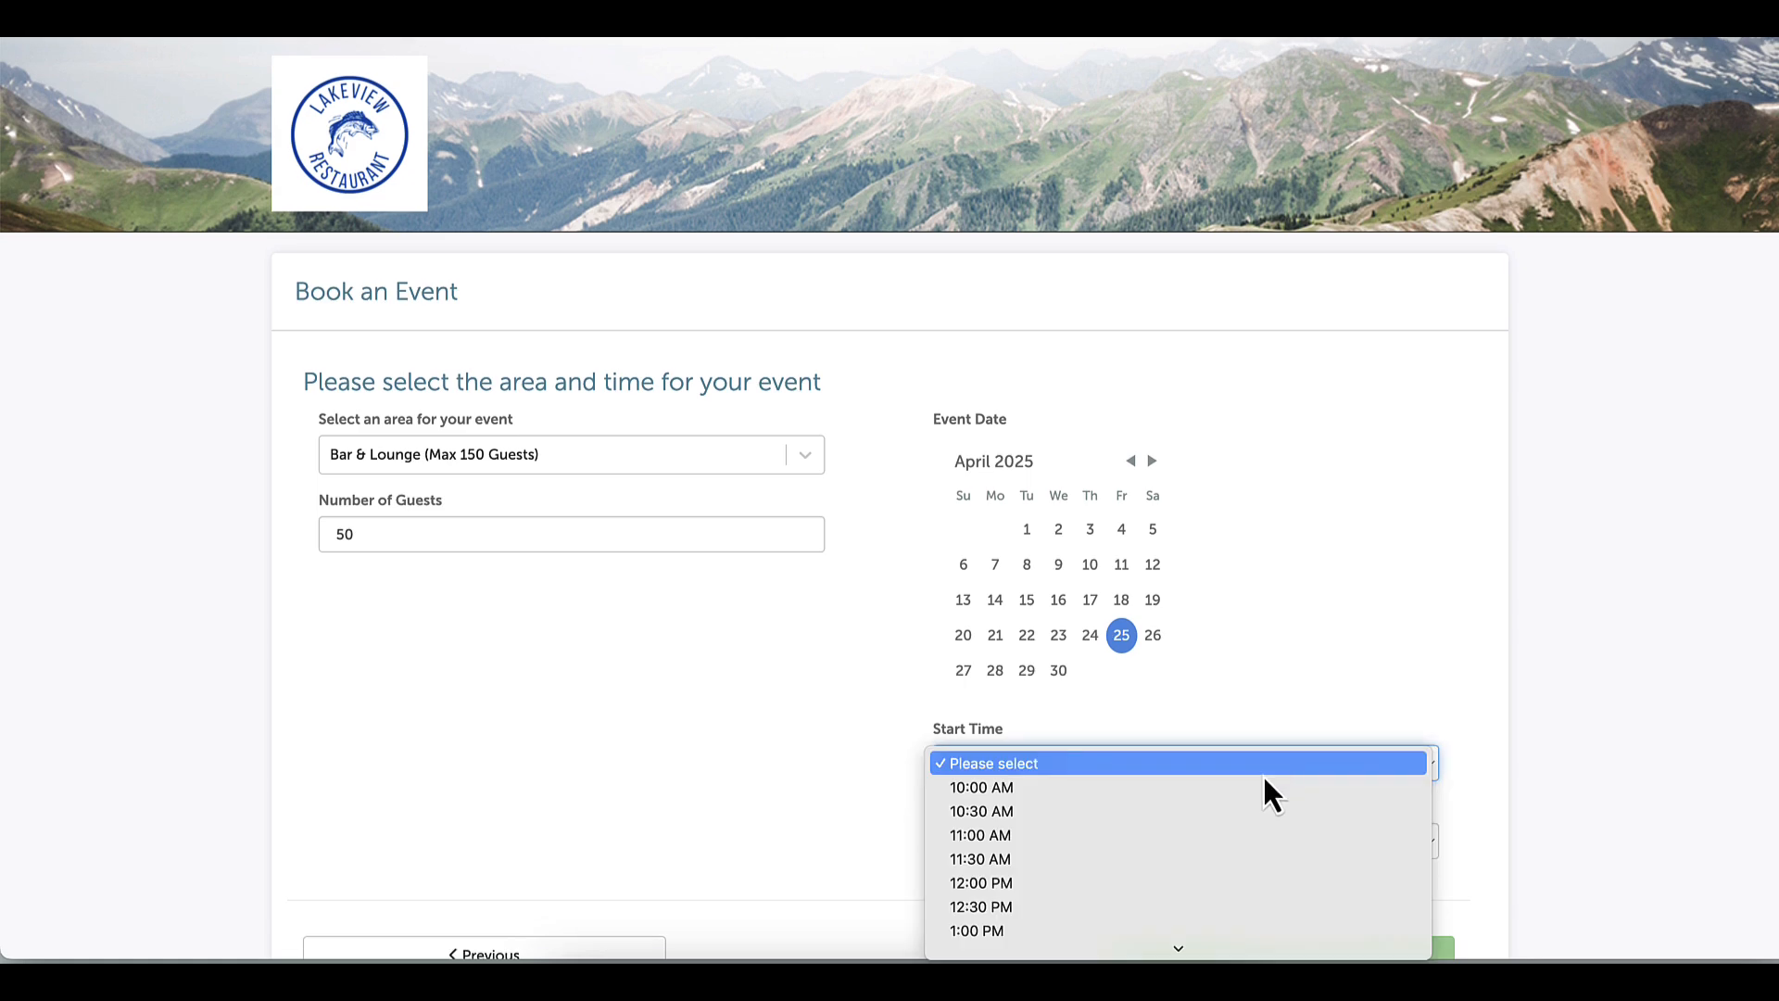
click(1194, 906)
click(1204, 849)
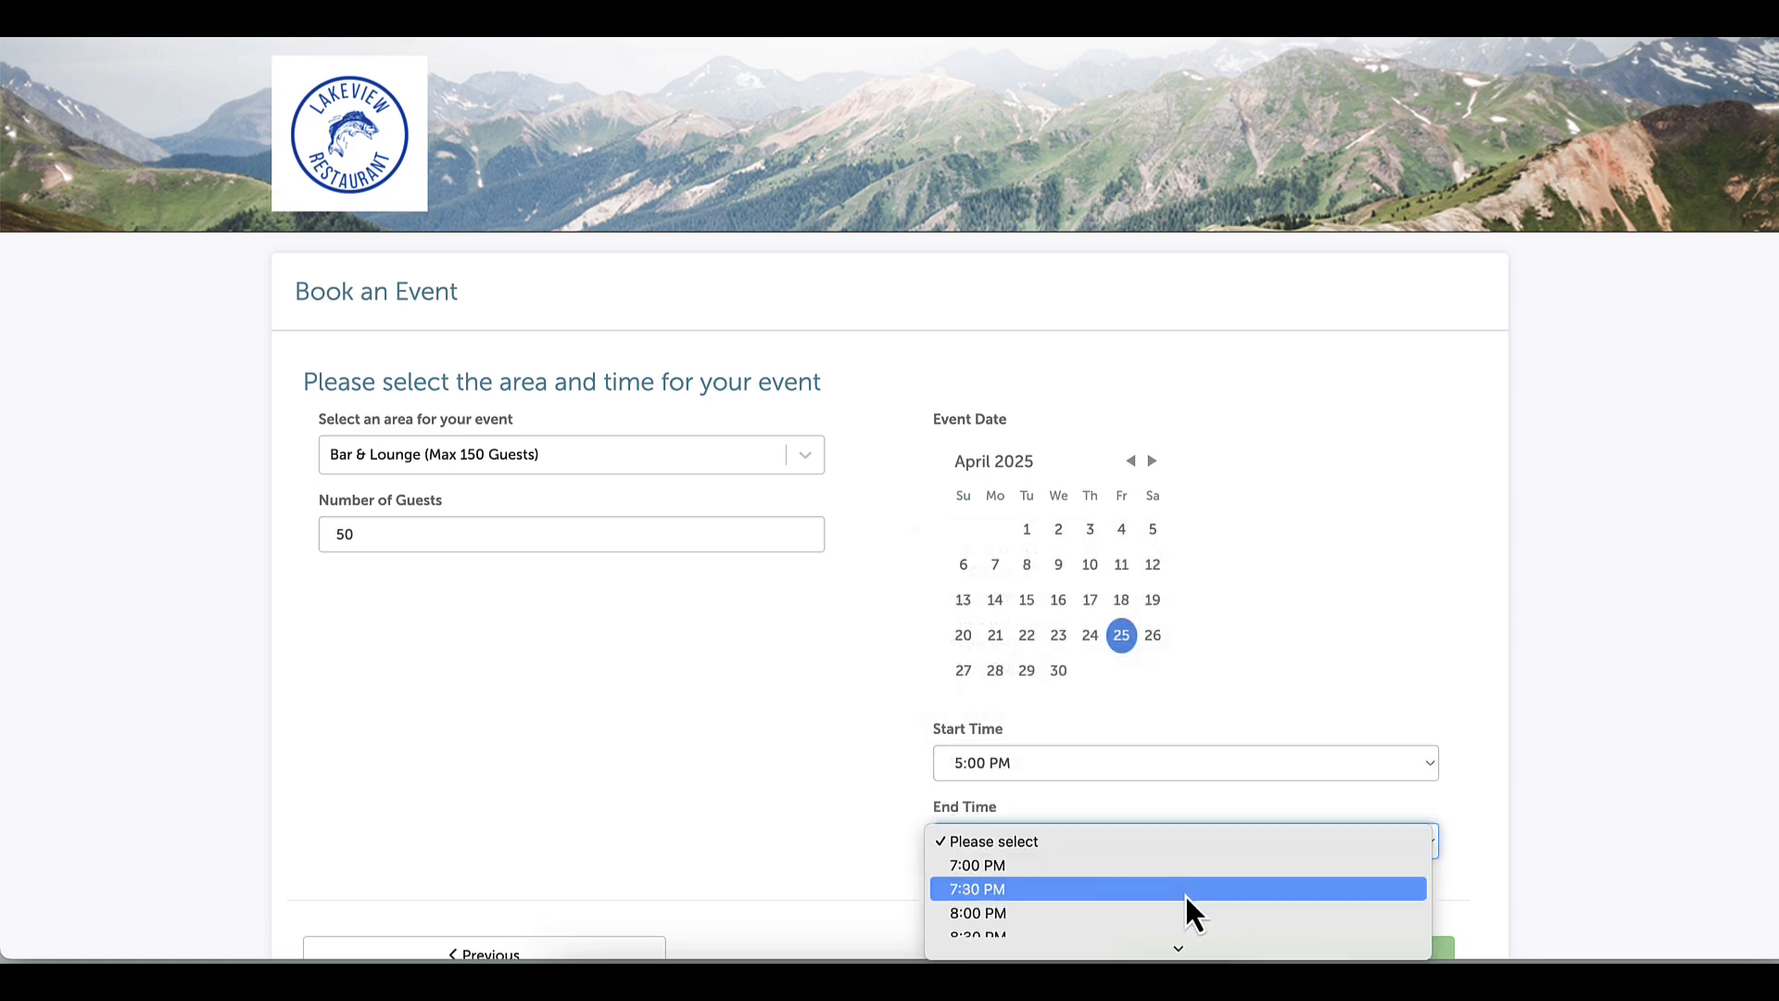
click(1186, 903)
scroll(1523, 847, down, 2)
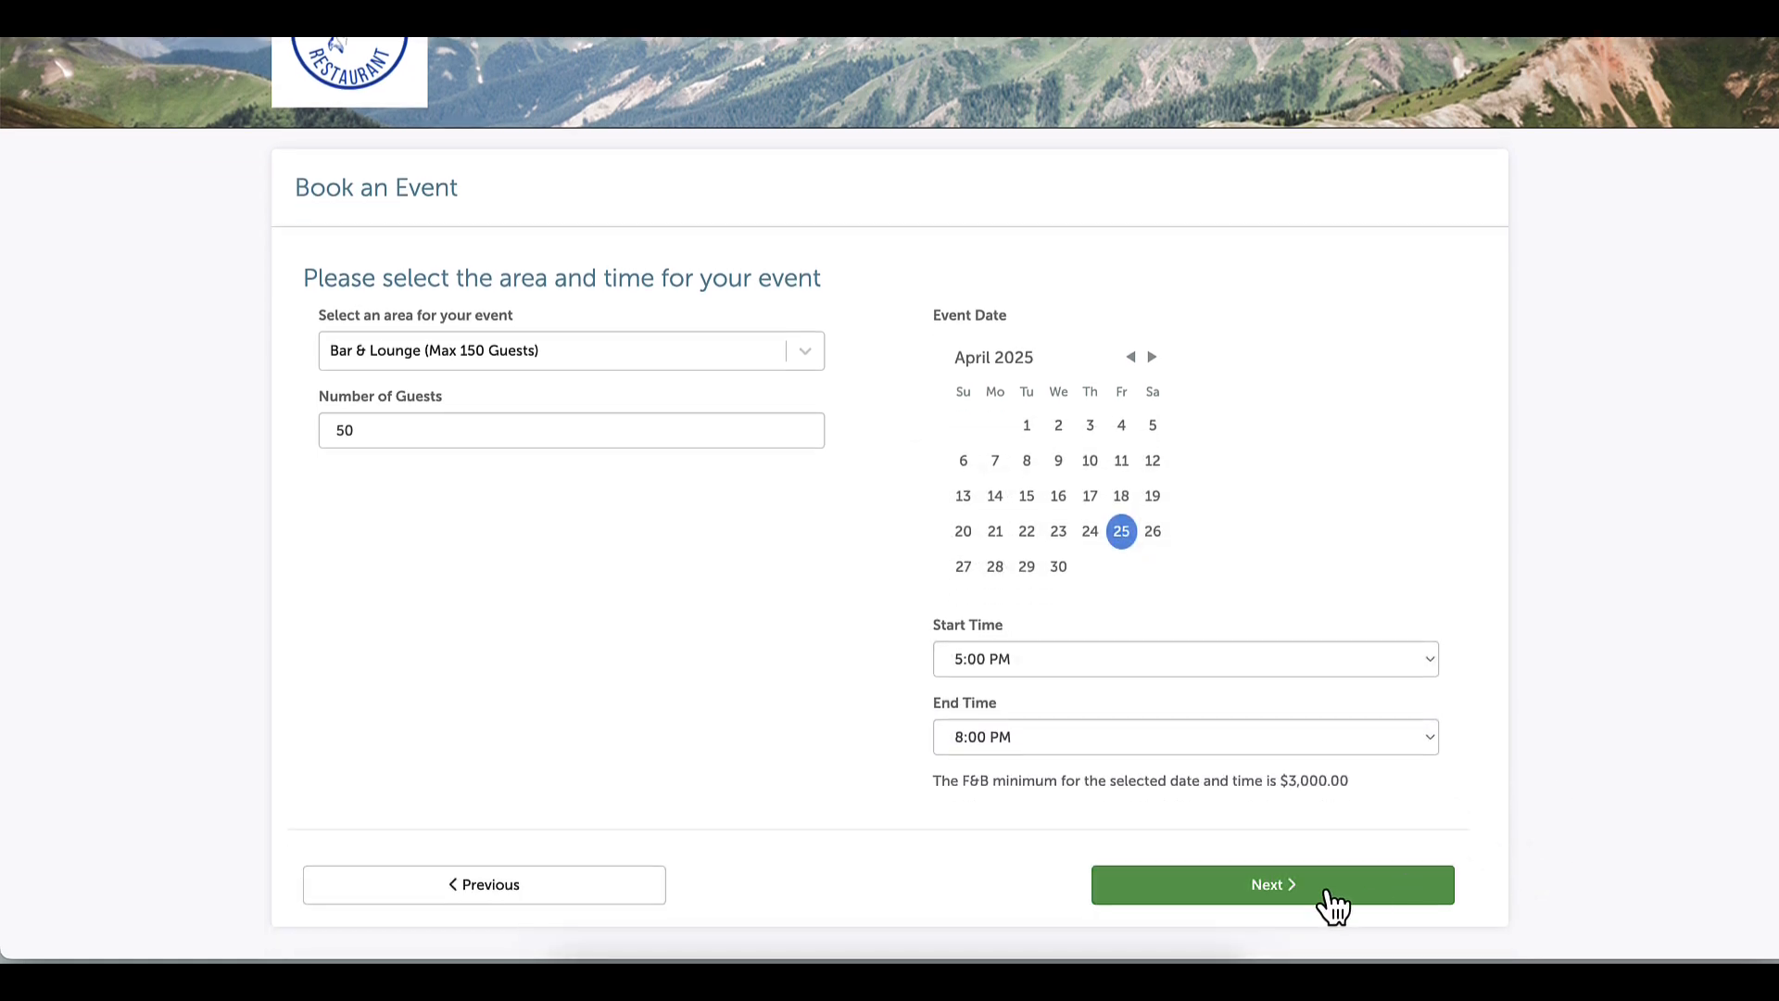
click(1333, 890)
scroll(1297, 667, down, 1)
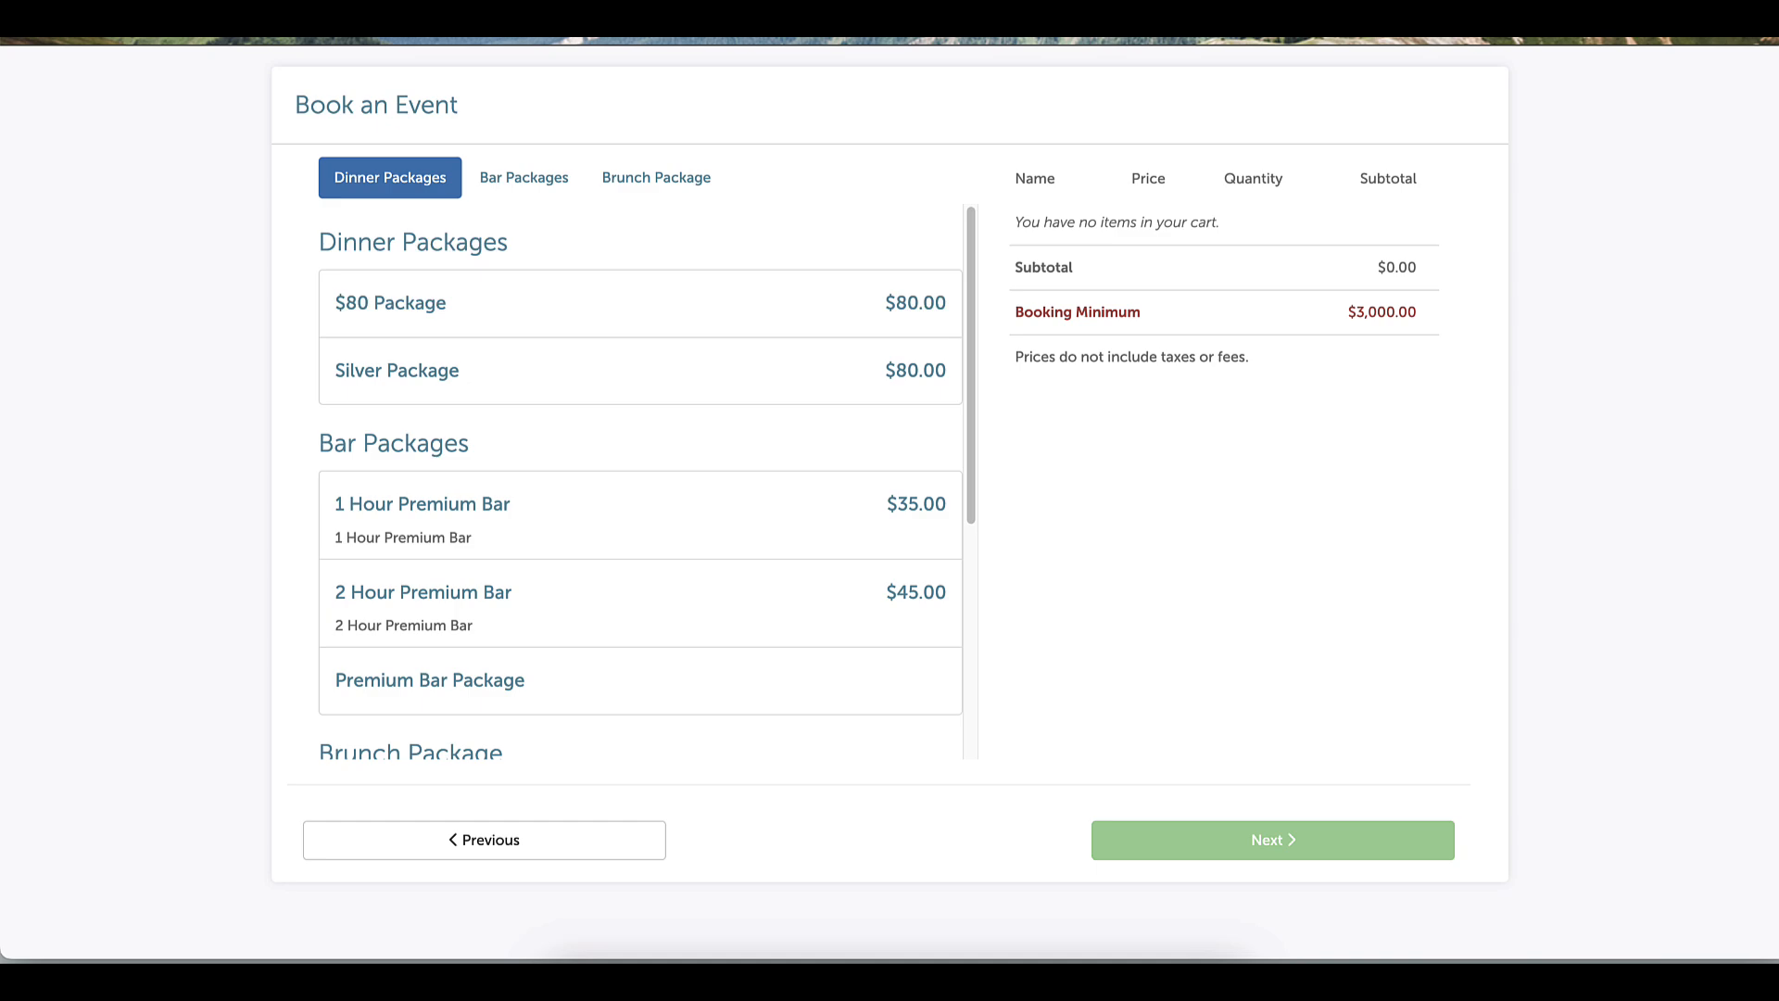
Add the Premium Bar Package with a 3-hour duration
click(444, 681)
click(505, 435)
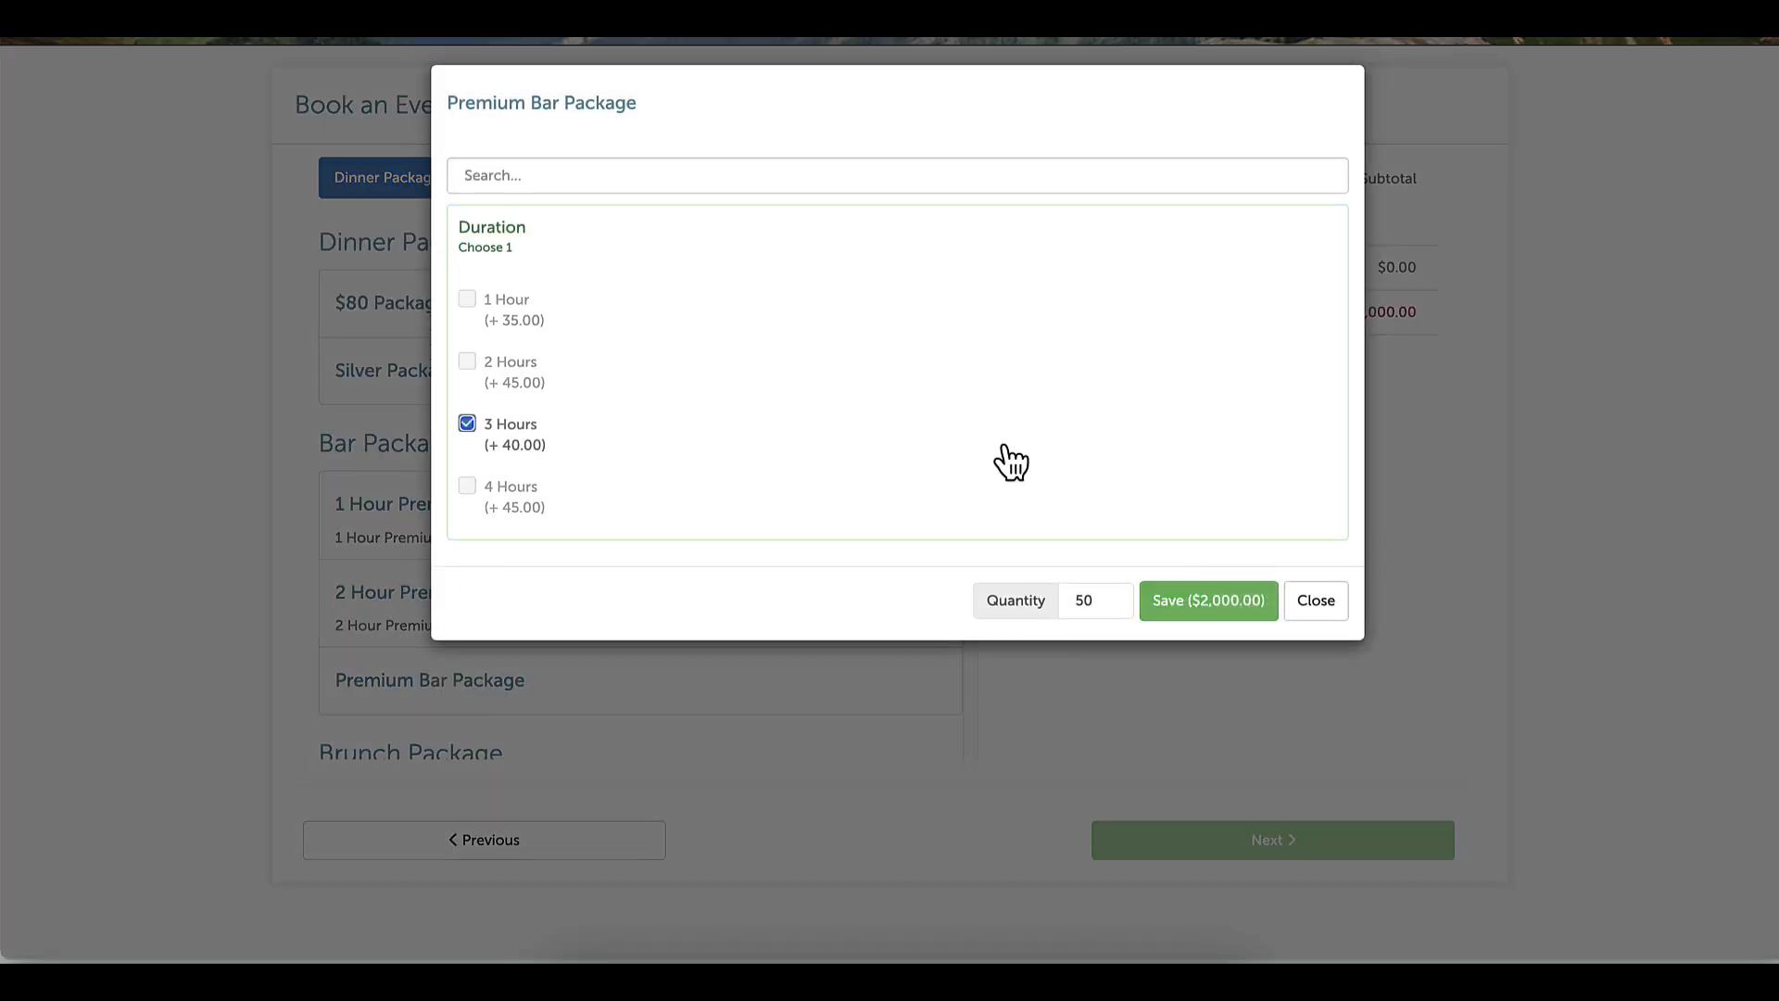
click(1205, 603)
In the Silver Package, add Caesar Salad (20), House Salad (20) and Soup of the Day (10)
click(501, 375)
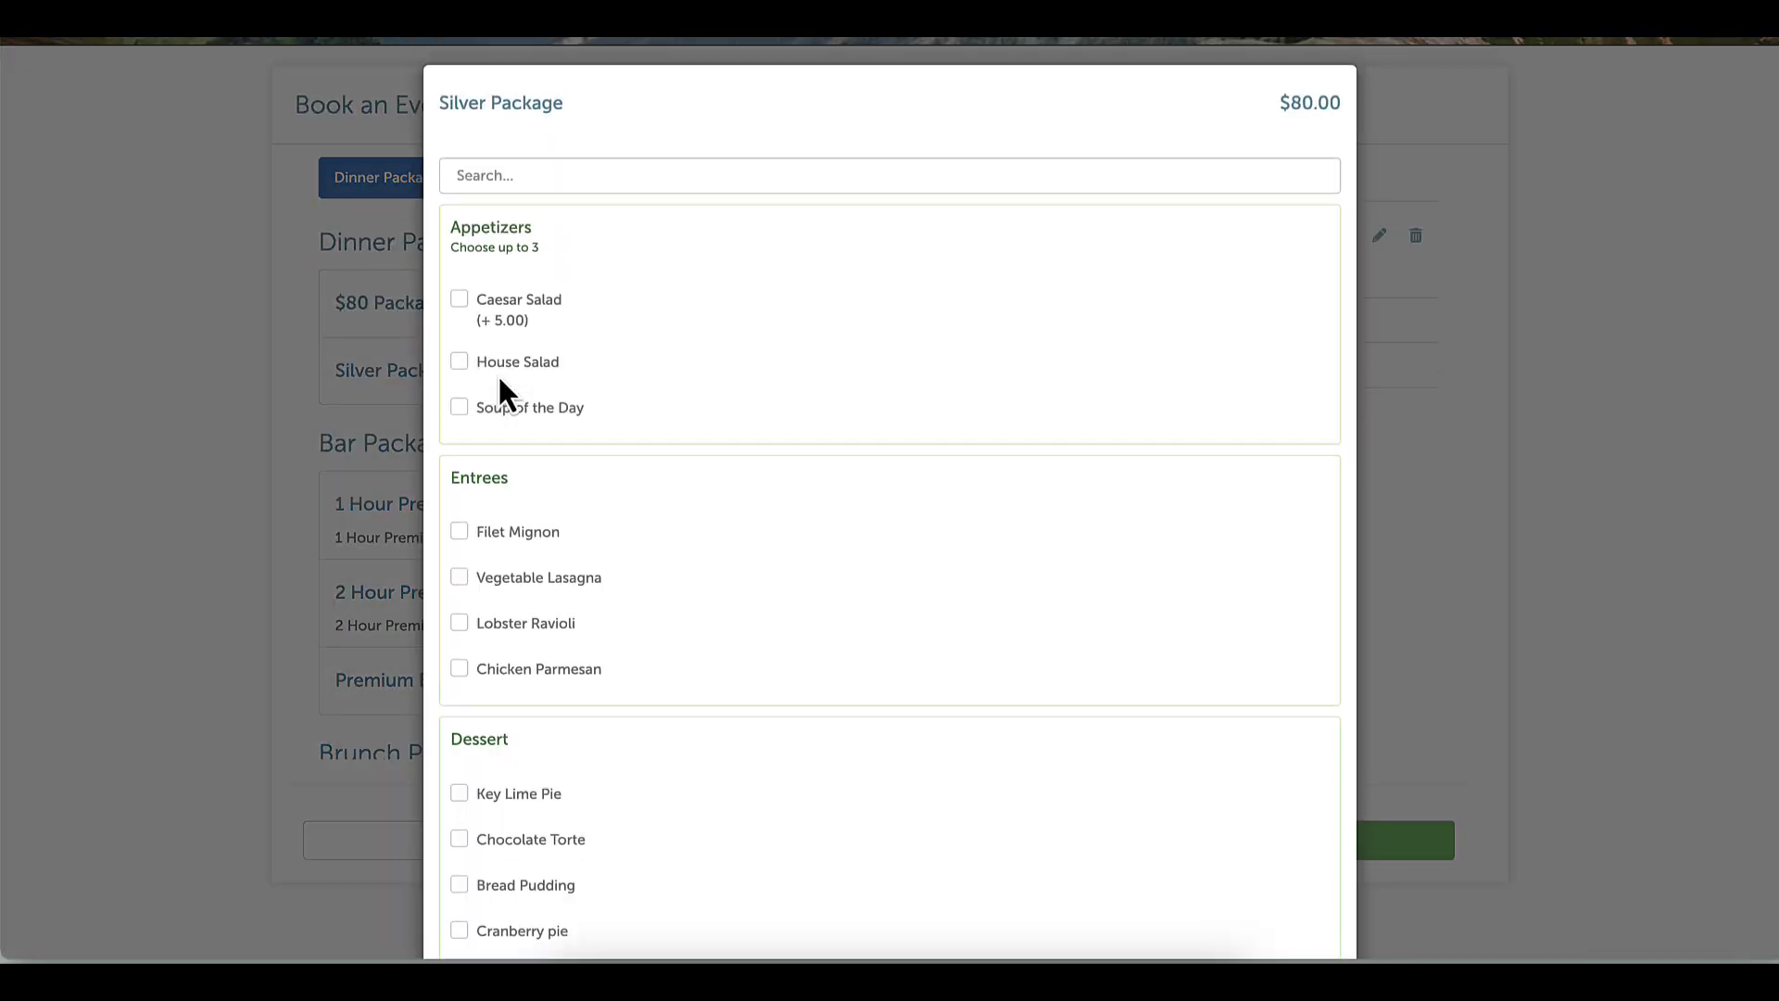
click(461, 299)
click(460, 362)
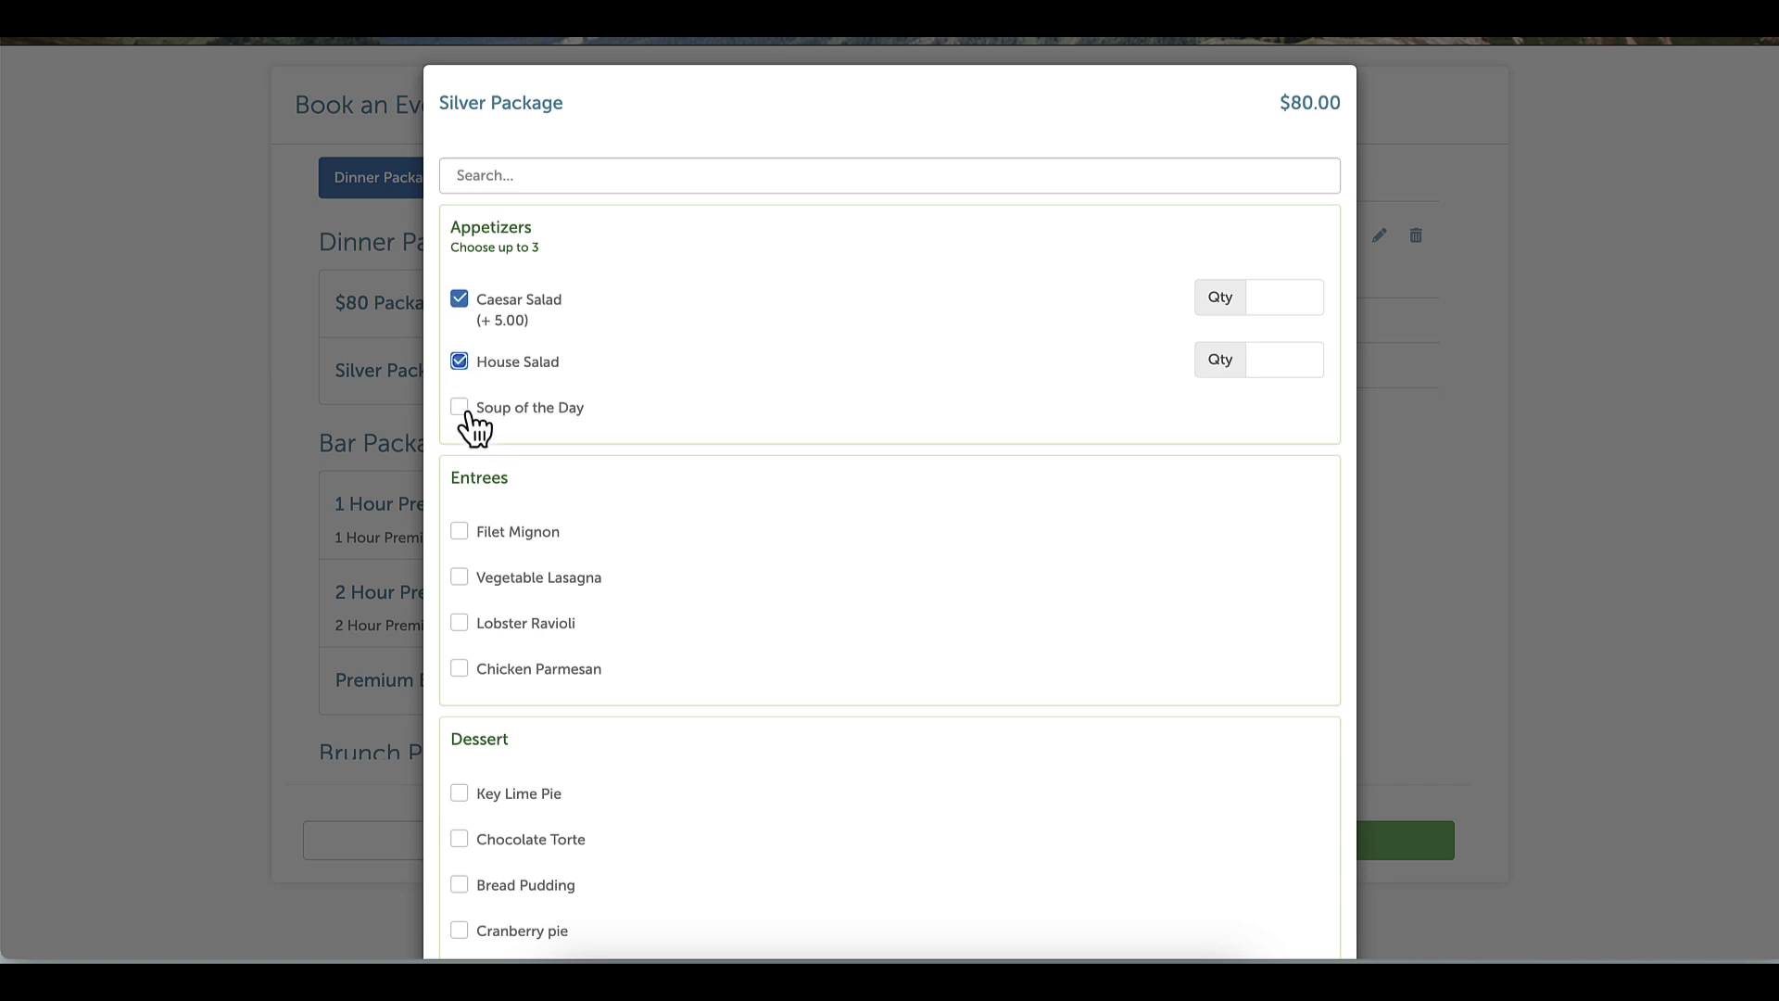
click(464, 409)
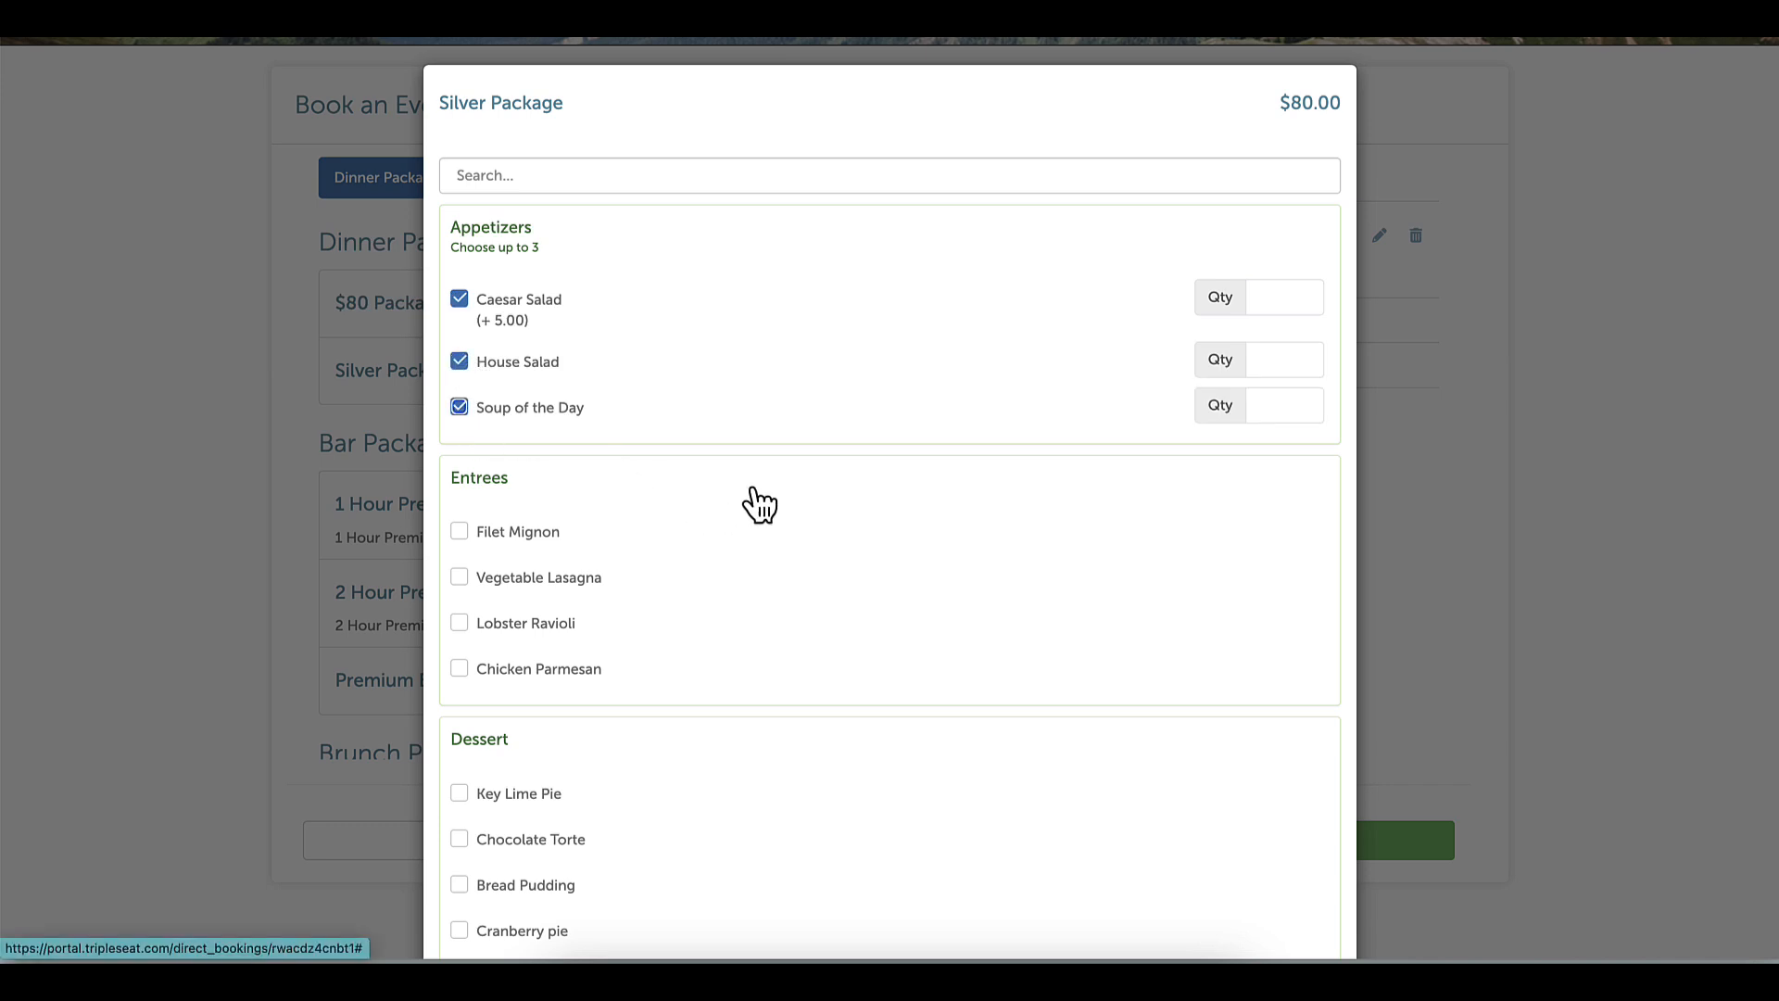
text(20)
click(1279, 359)
text(20)
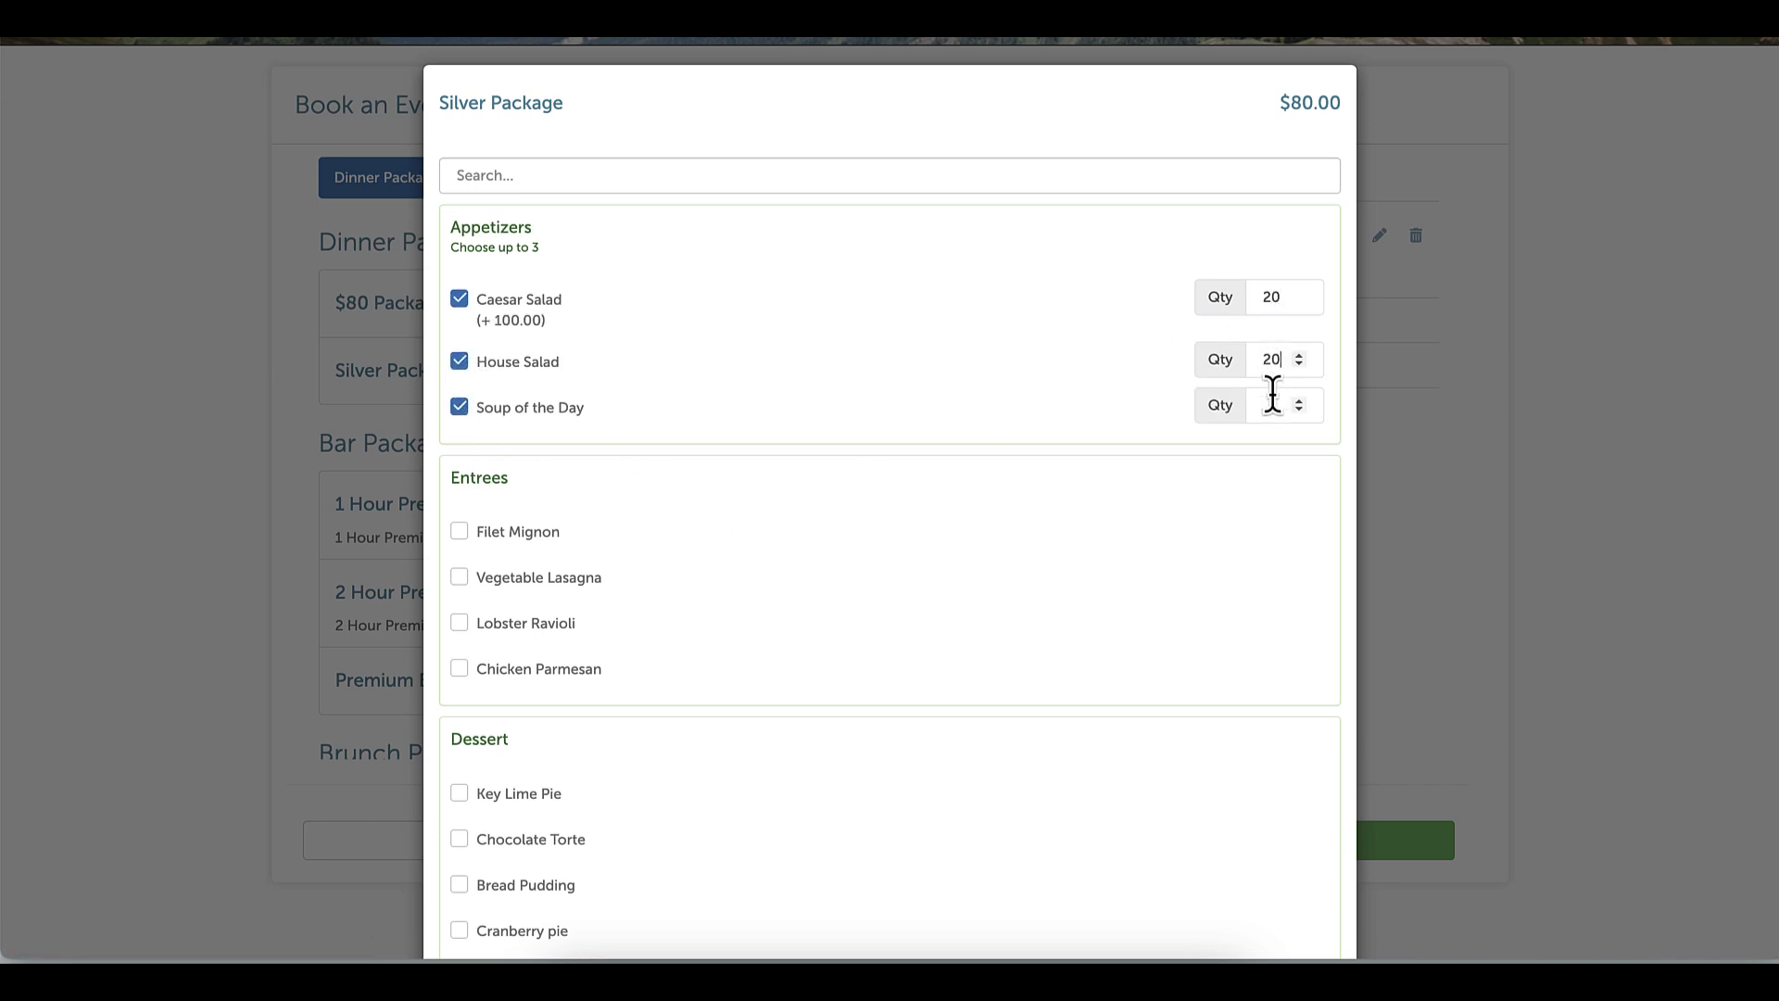
click(1273, 407)
text(10)
Add Vegetable Lasagna, Filet Mignon (15) and Lobster Ravioli (20) as Silver Package entrees
scroll(965, 556, down, 2)
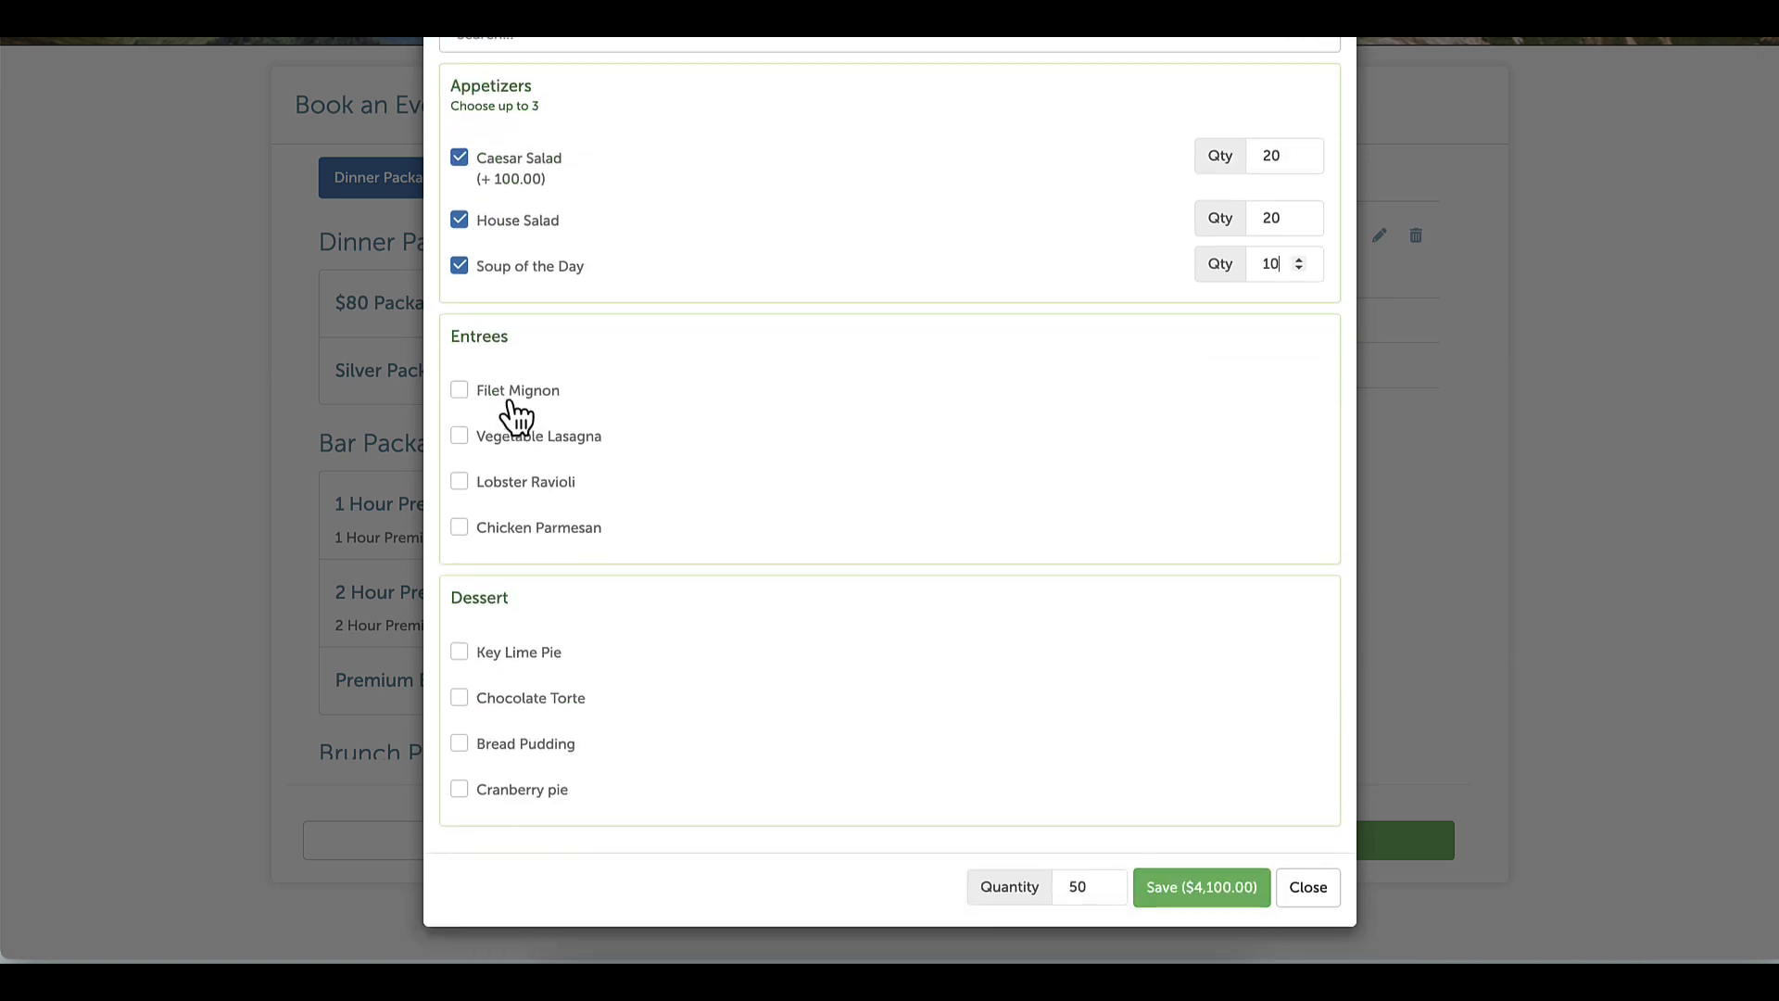
click(521, 442)
click(528, 482)
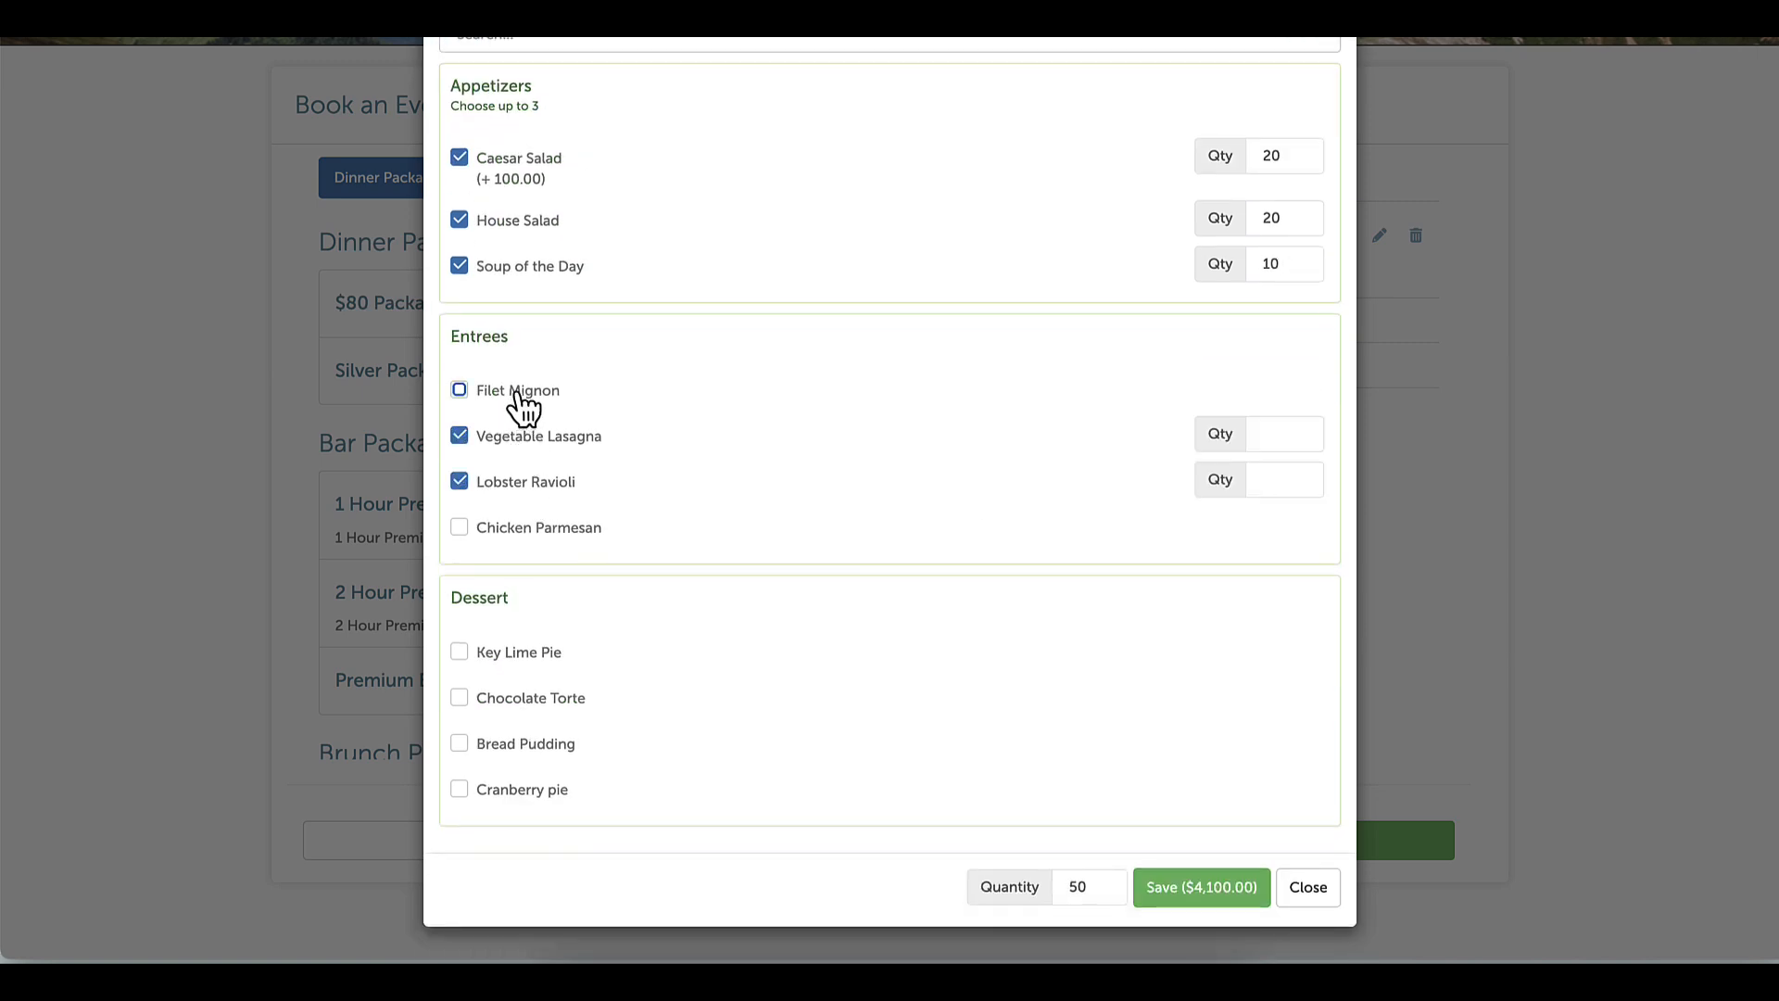
click(518, 395)
click(1303, 395)
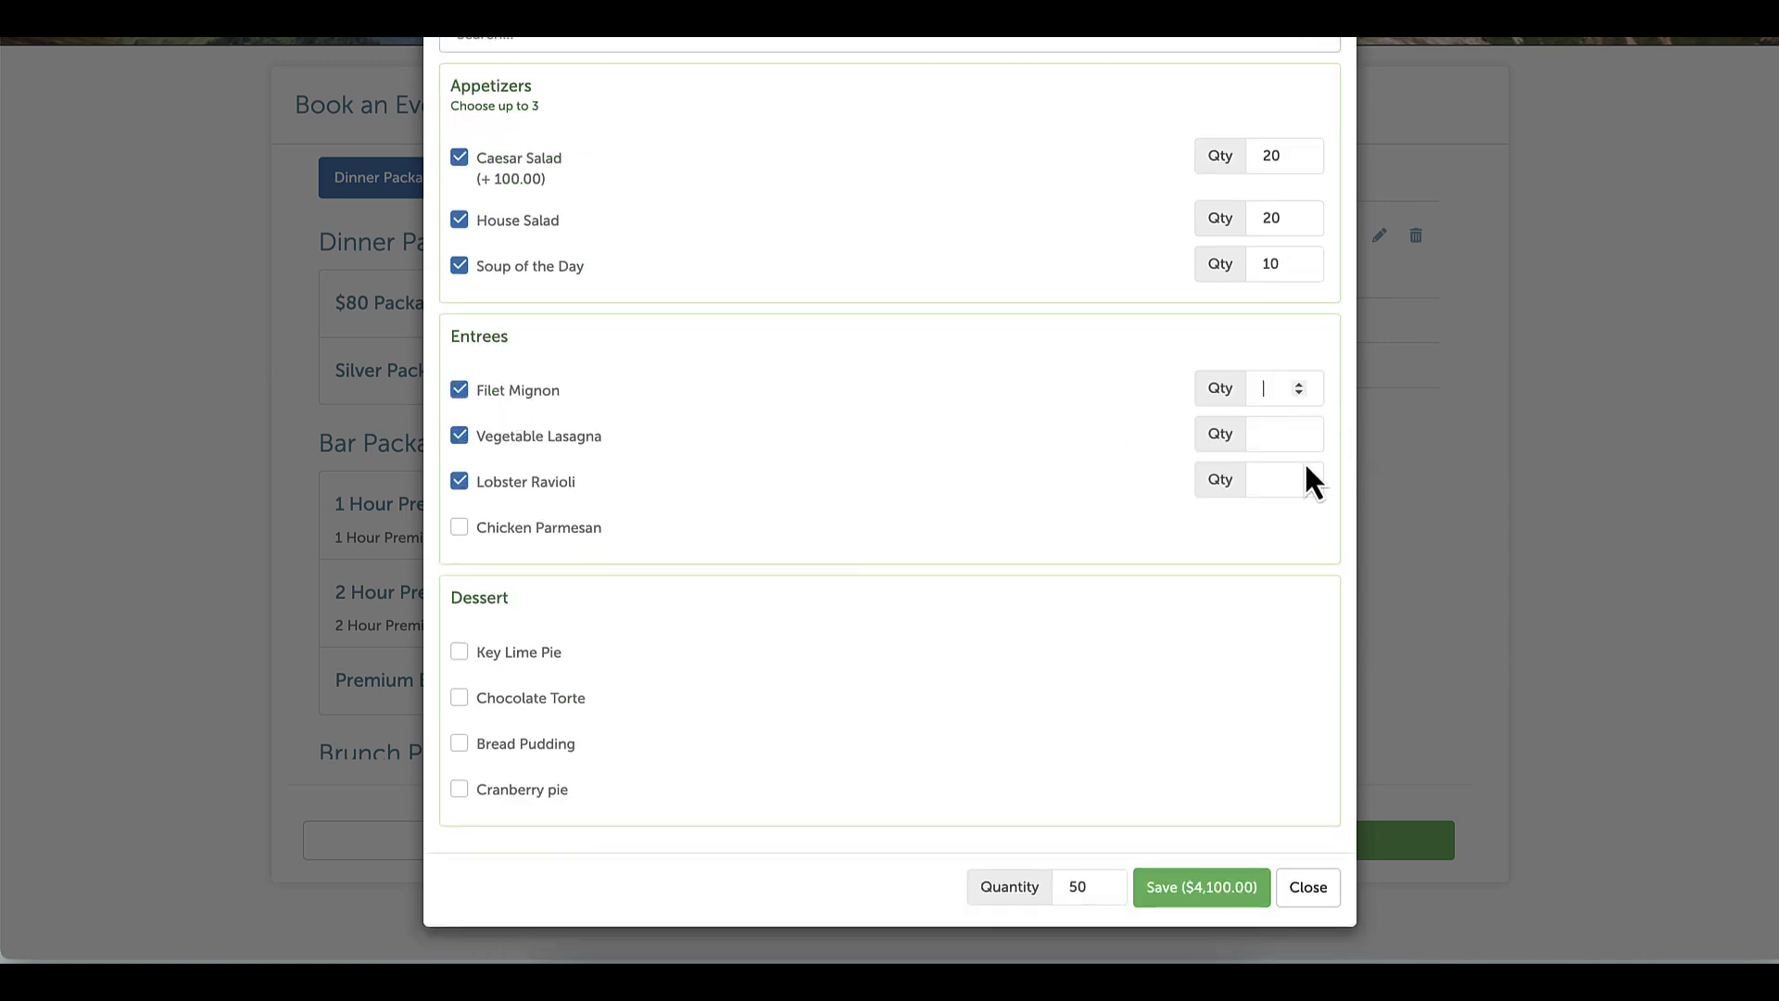
text(15)
click(1278, 478)
text(20)
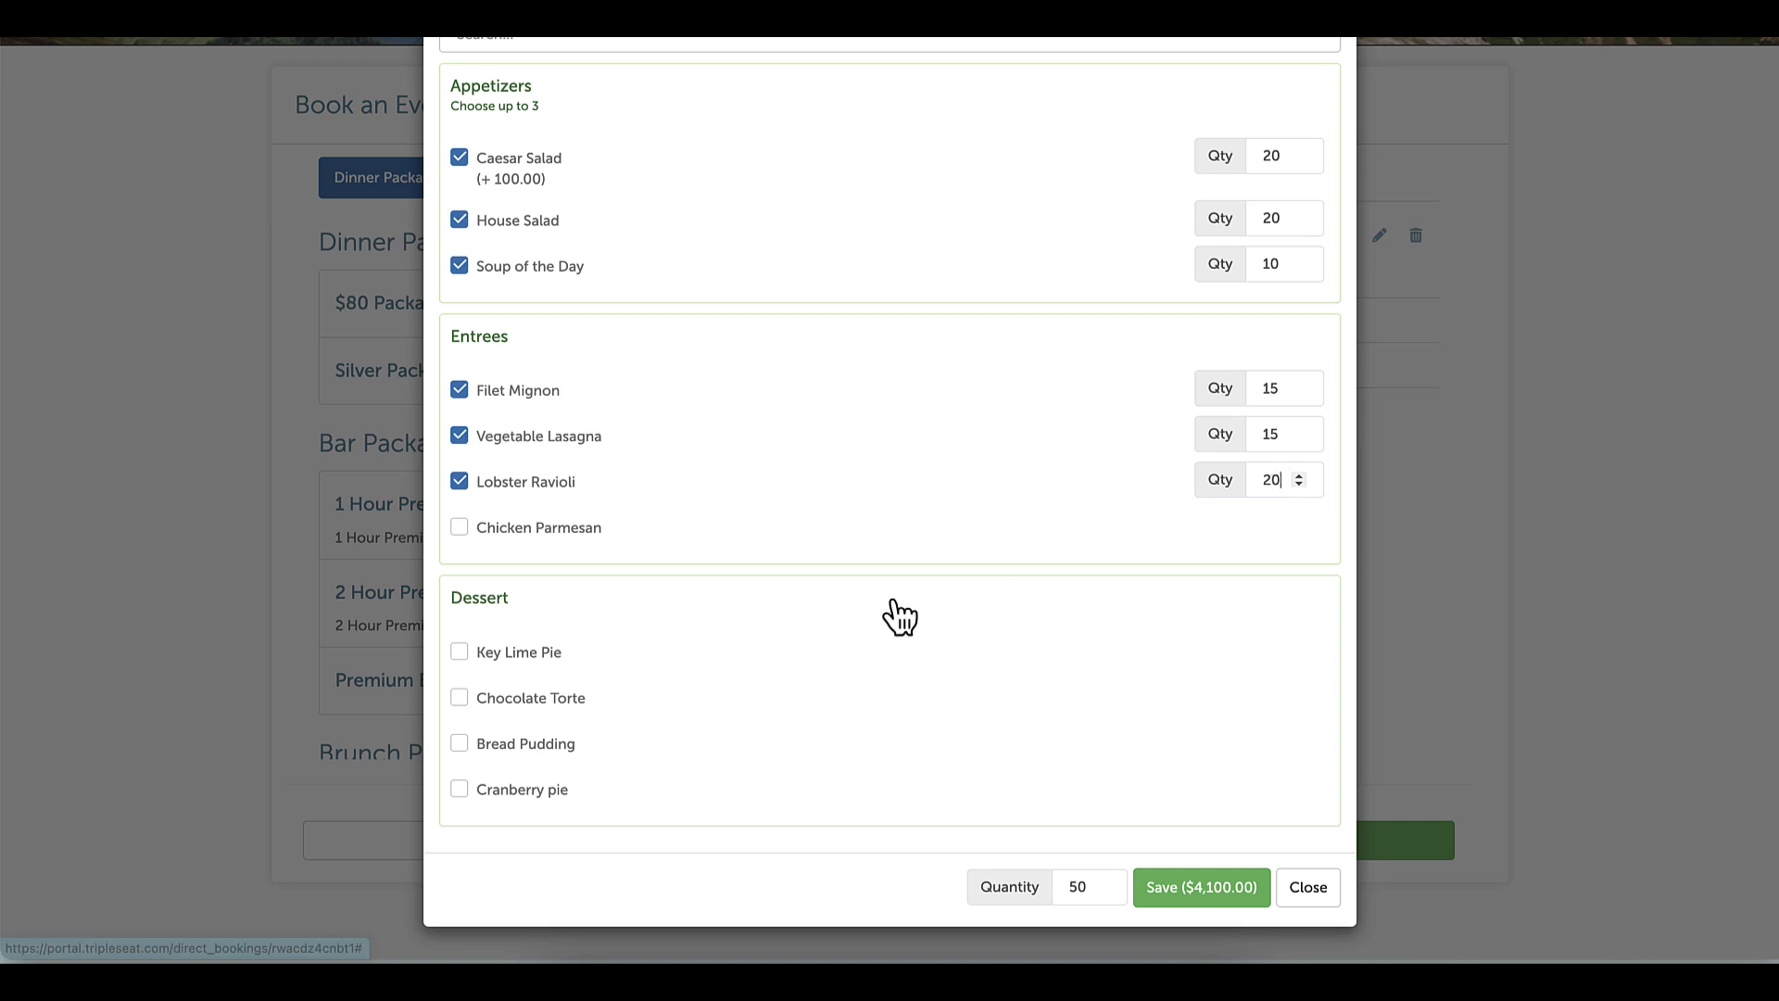
Add Chocolate Torte and Bread Pudding desserts, save the Silver Package, and move past packages
click(508, 706)
click(513, 747)
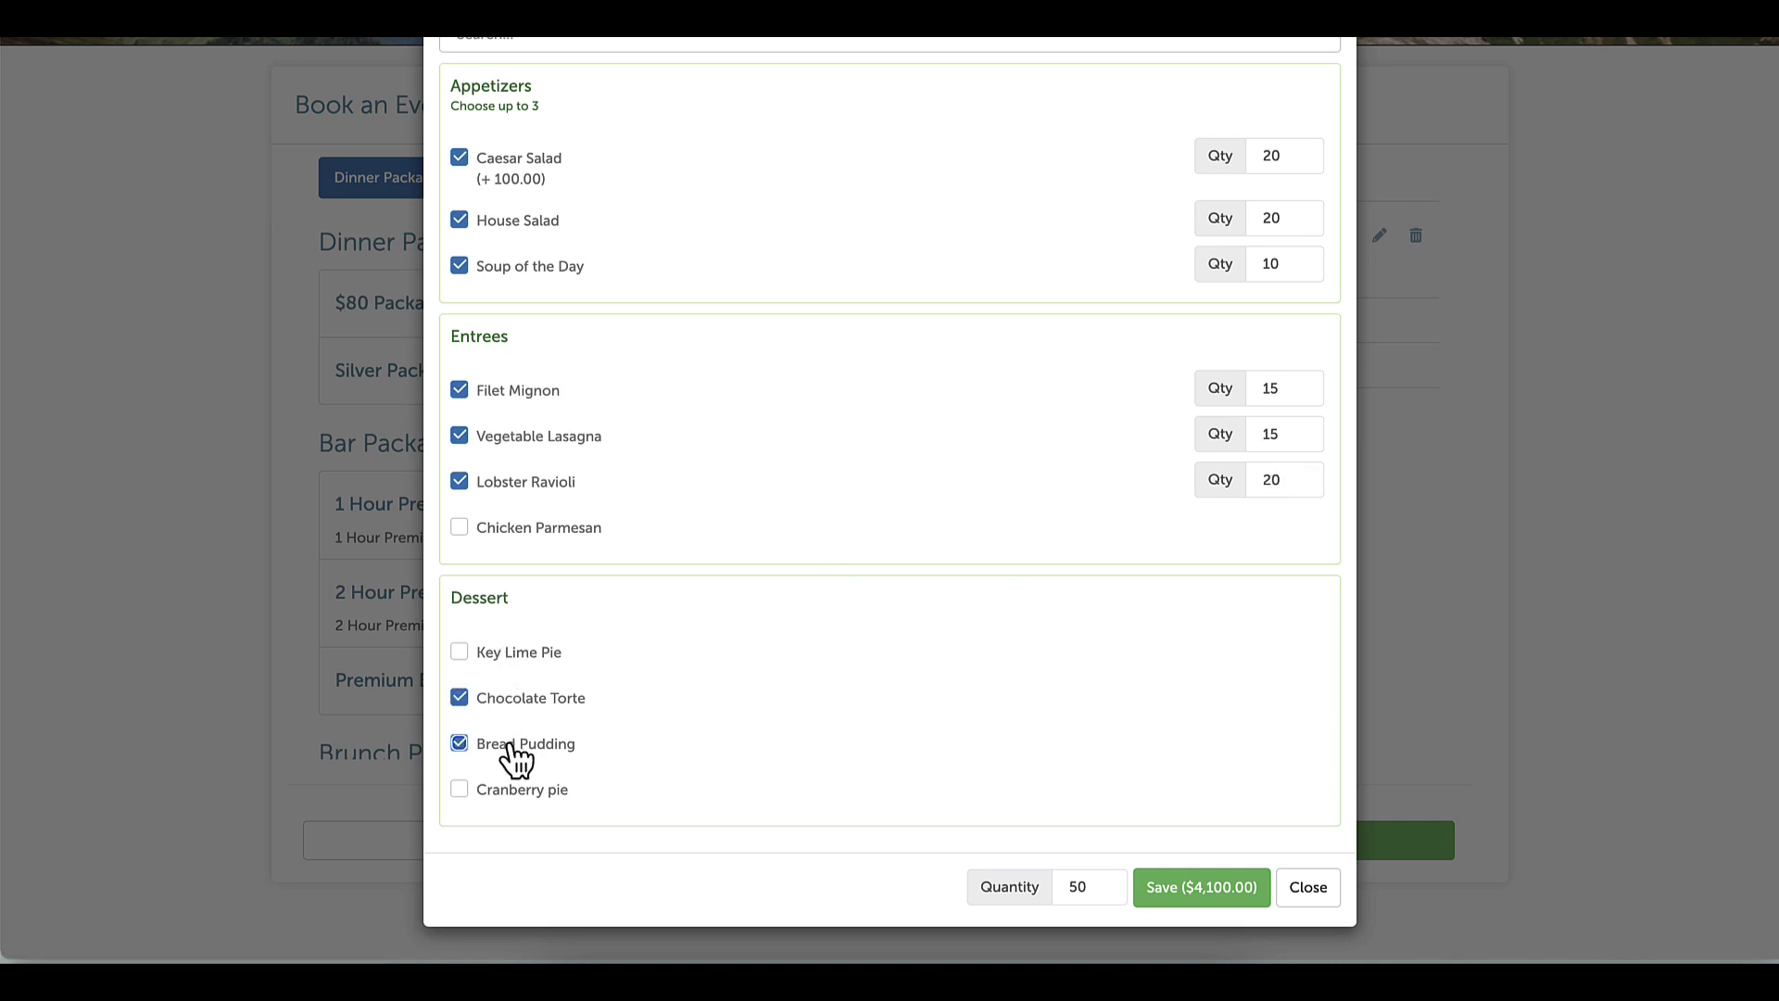
click(1230, 889)
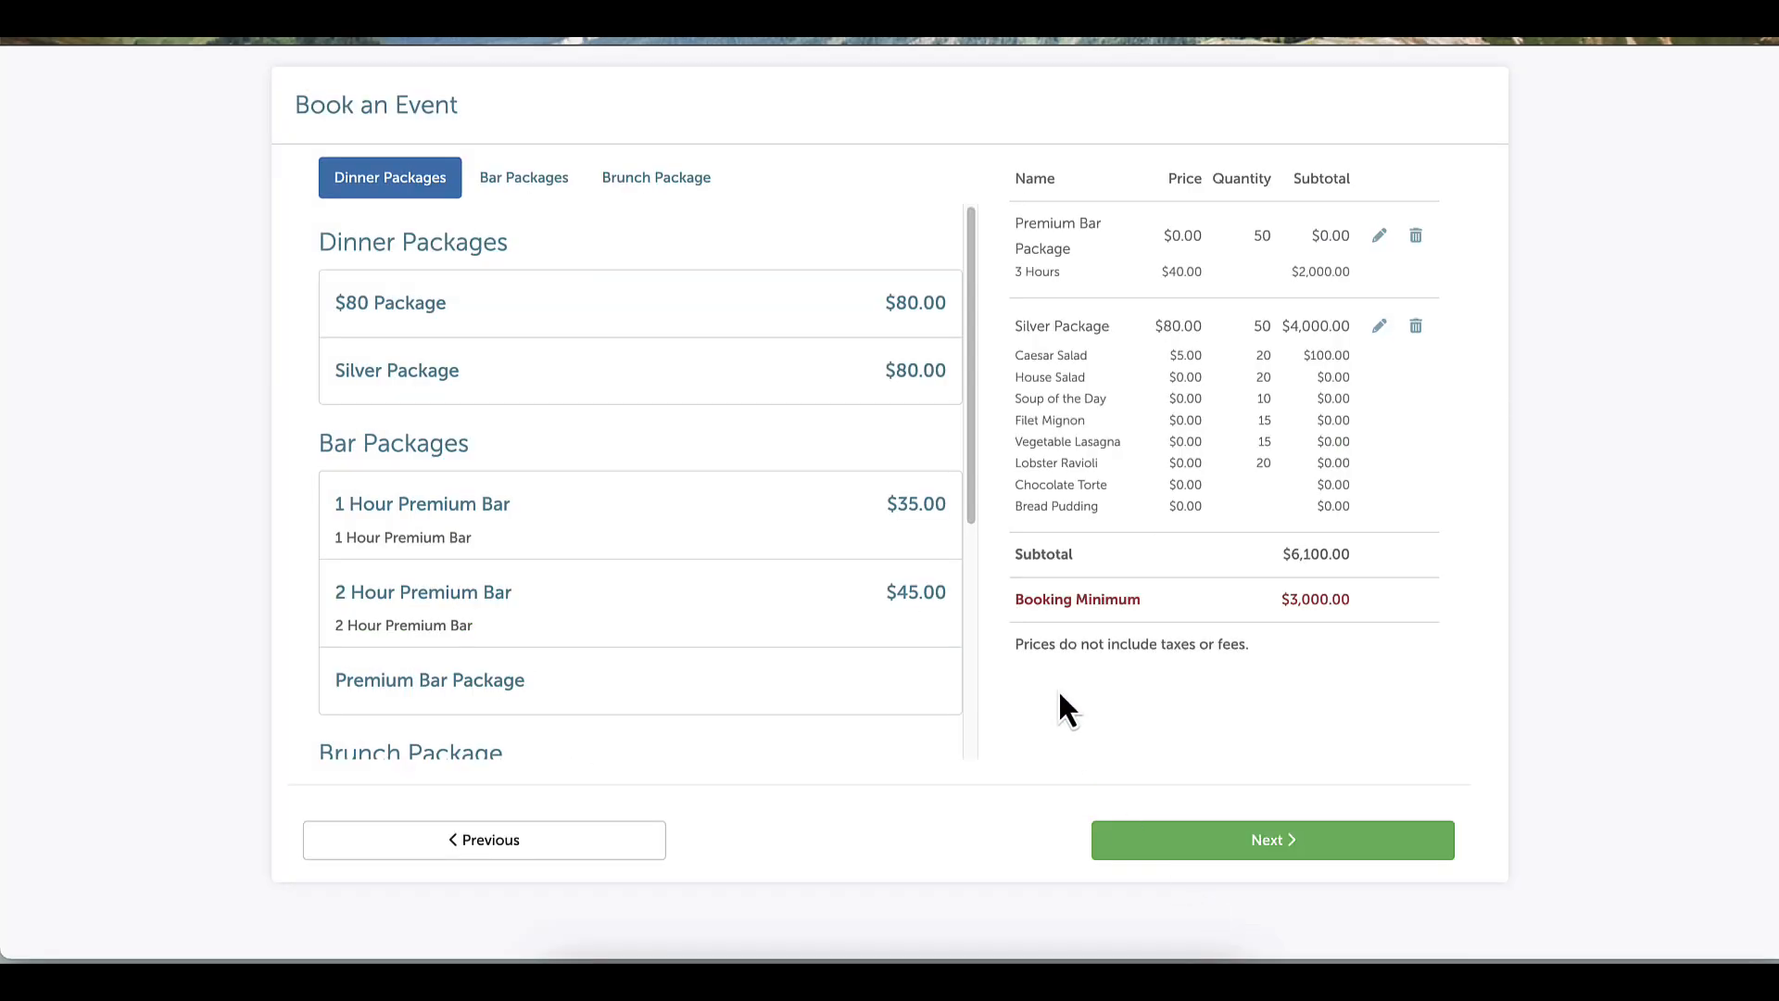
click(1298, 850)
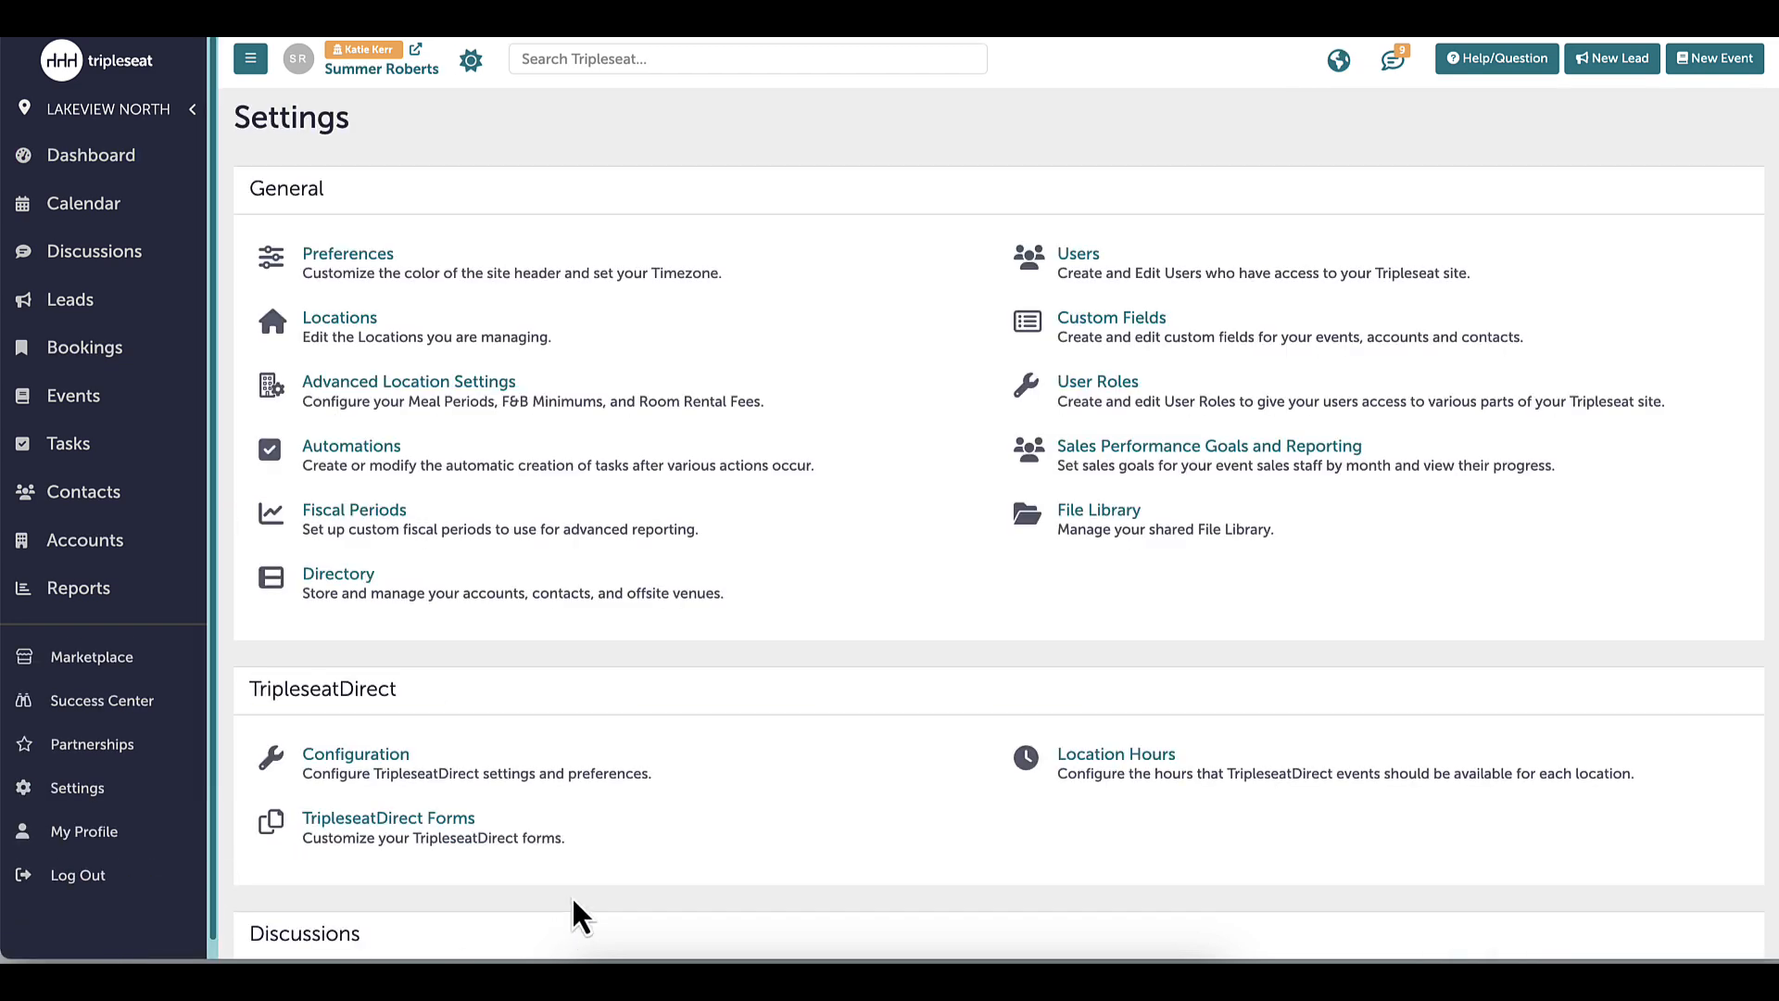
From Settings' TripleseatDirect Forms list, start creating a new form
click(464, 843)
click(1699, 332)
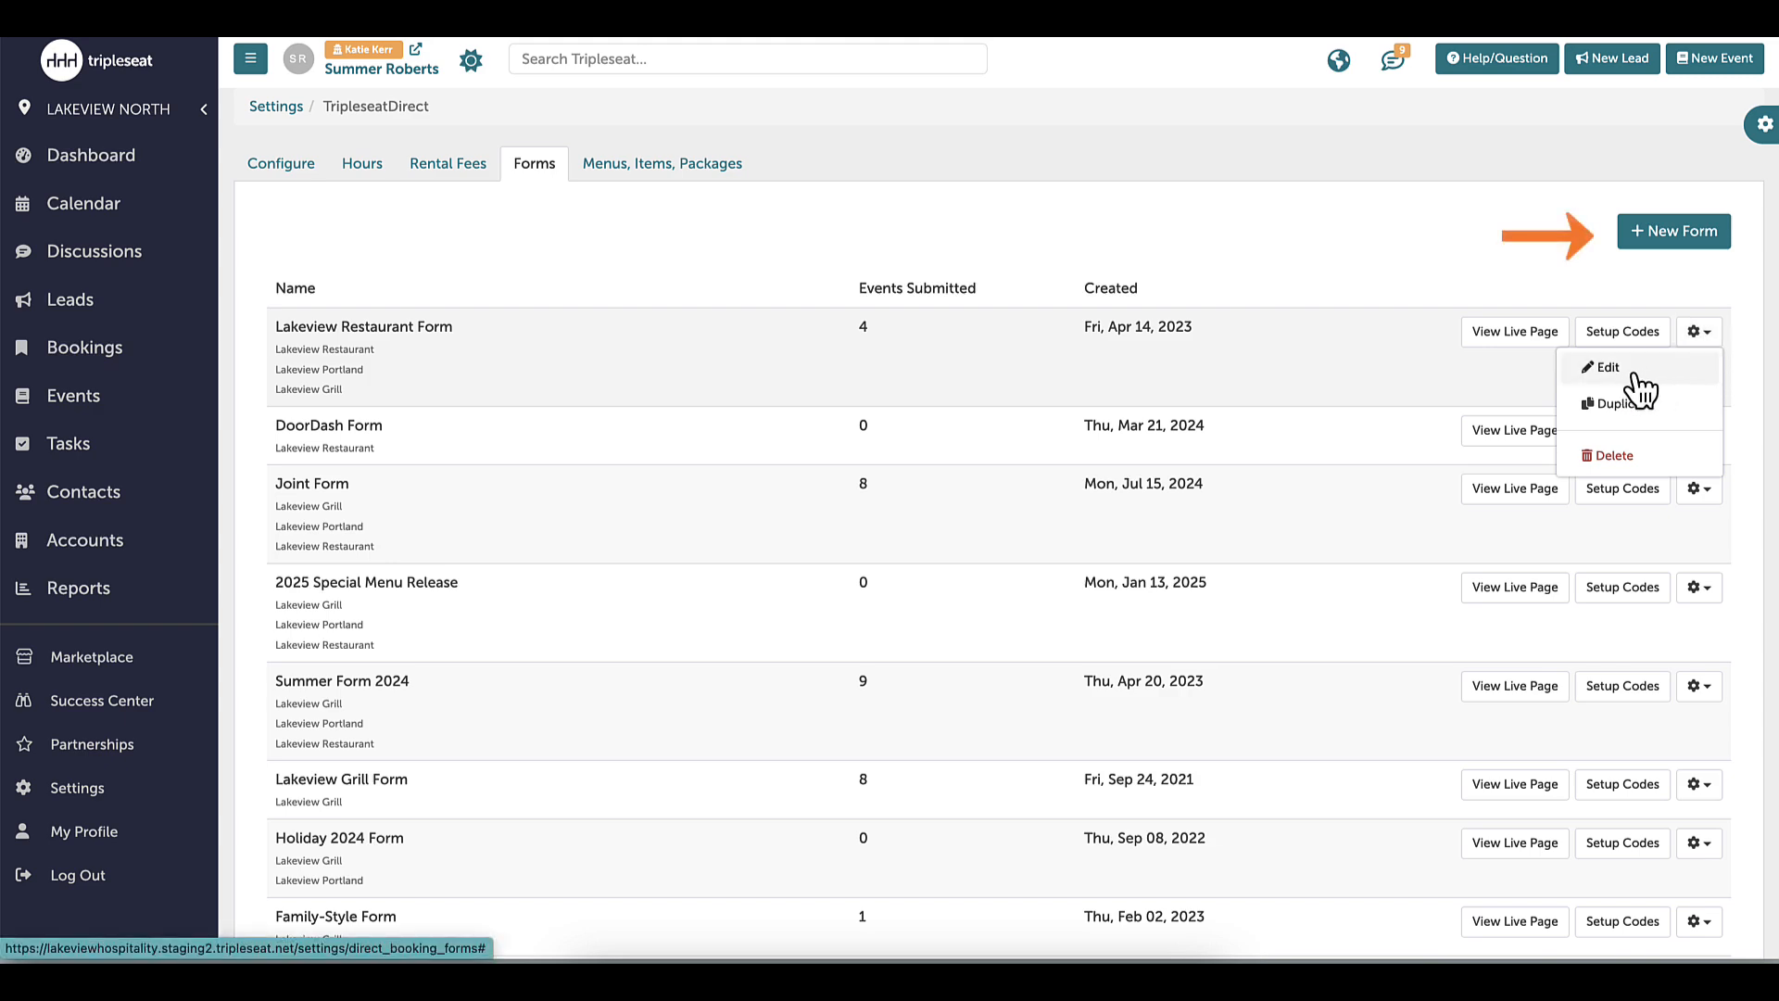
click(1677, 237)
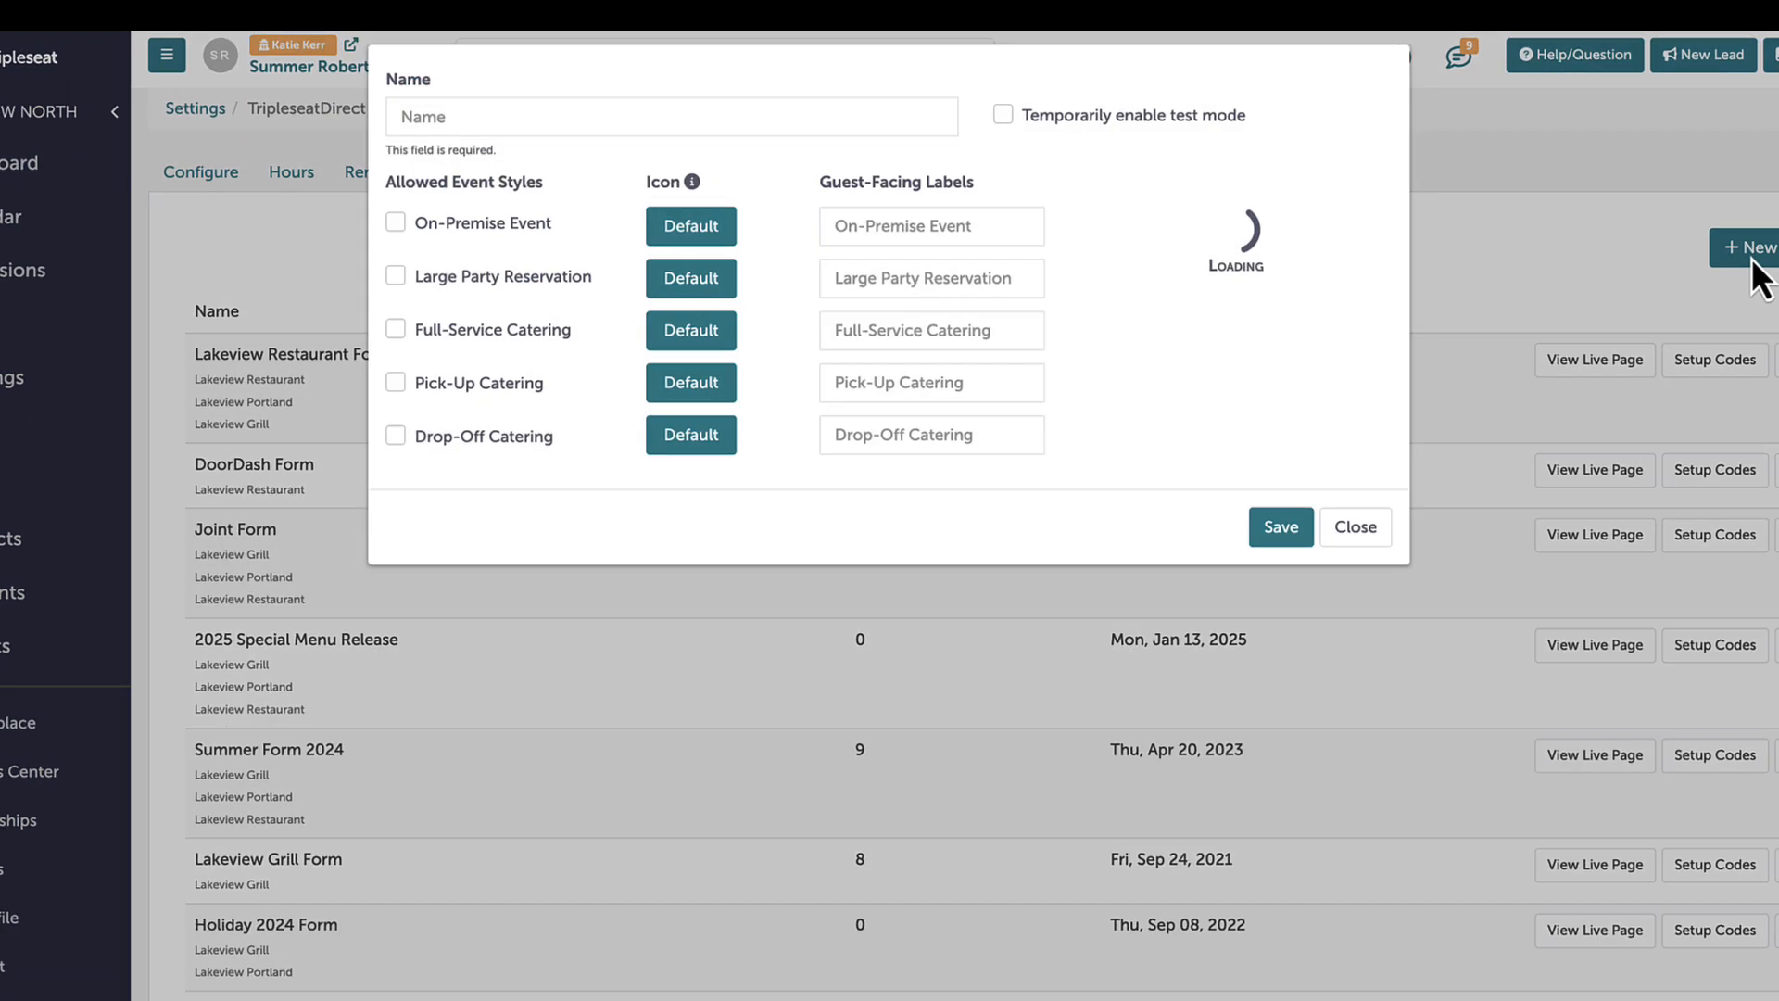
Name the form 'Lakeview Portland Spring Form', allow On-Premise Event, and assign it to Lakeview Portland
click(536, 117)
text(Lakeview )
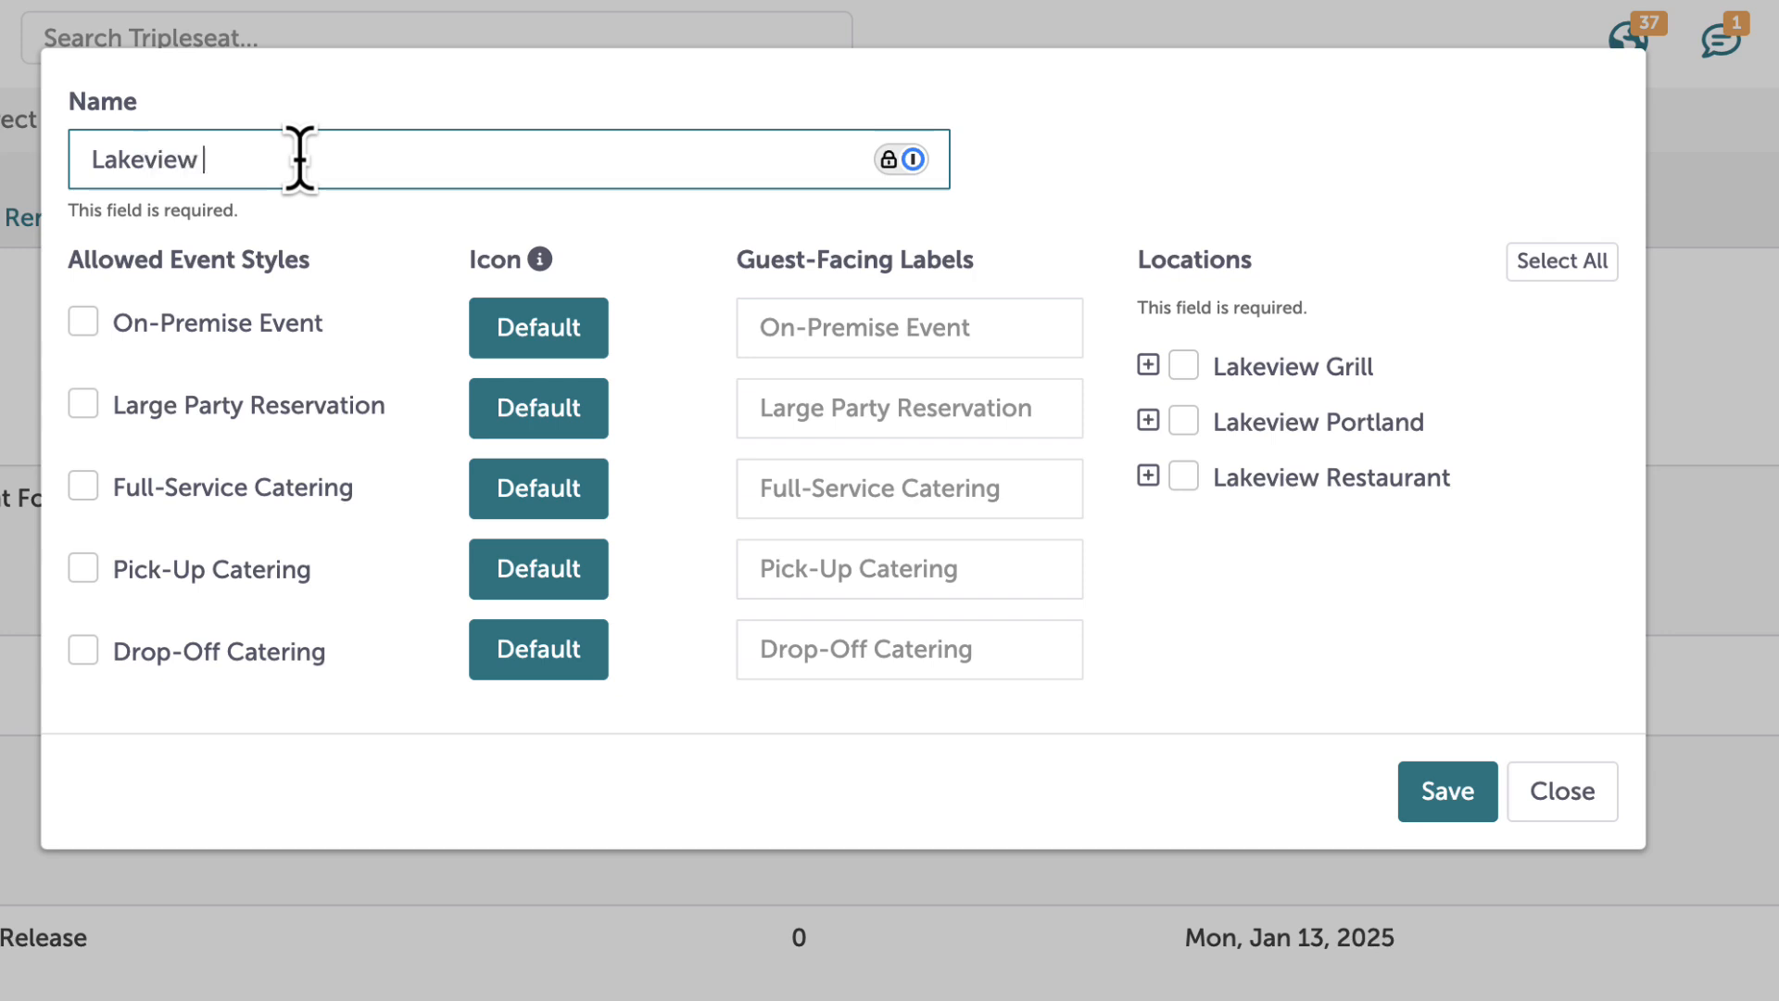
text(Portland Spring Form)
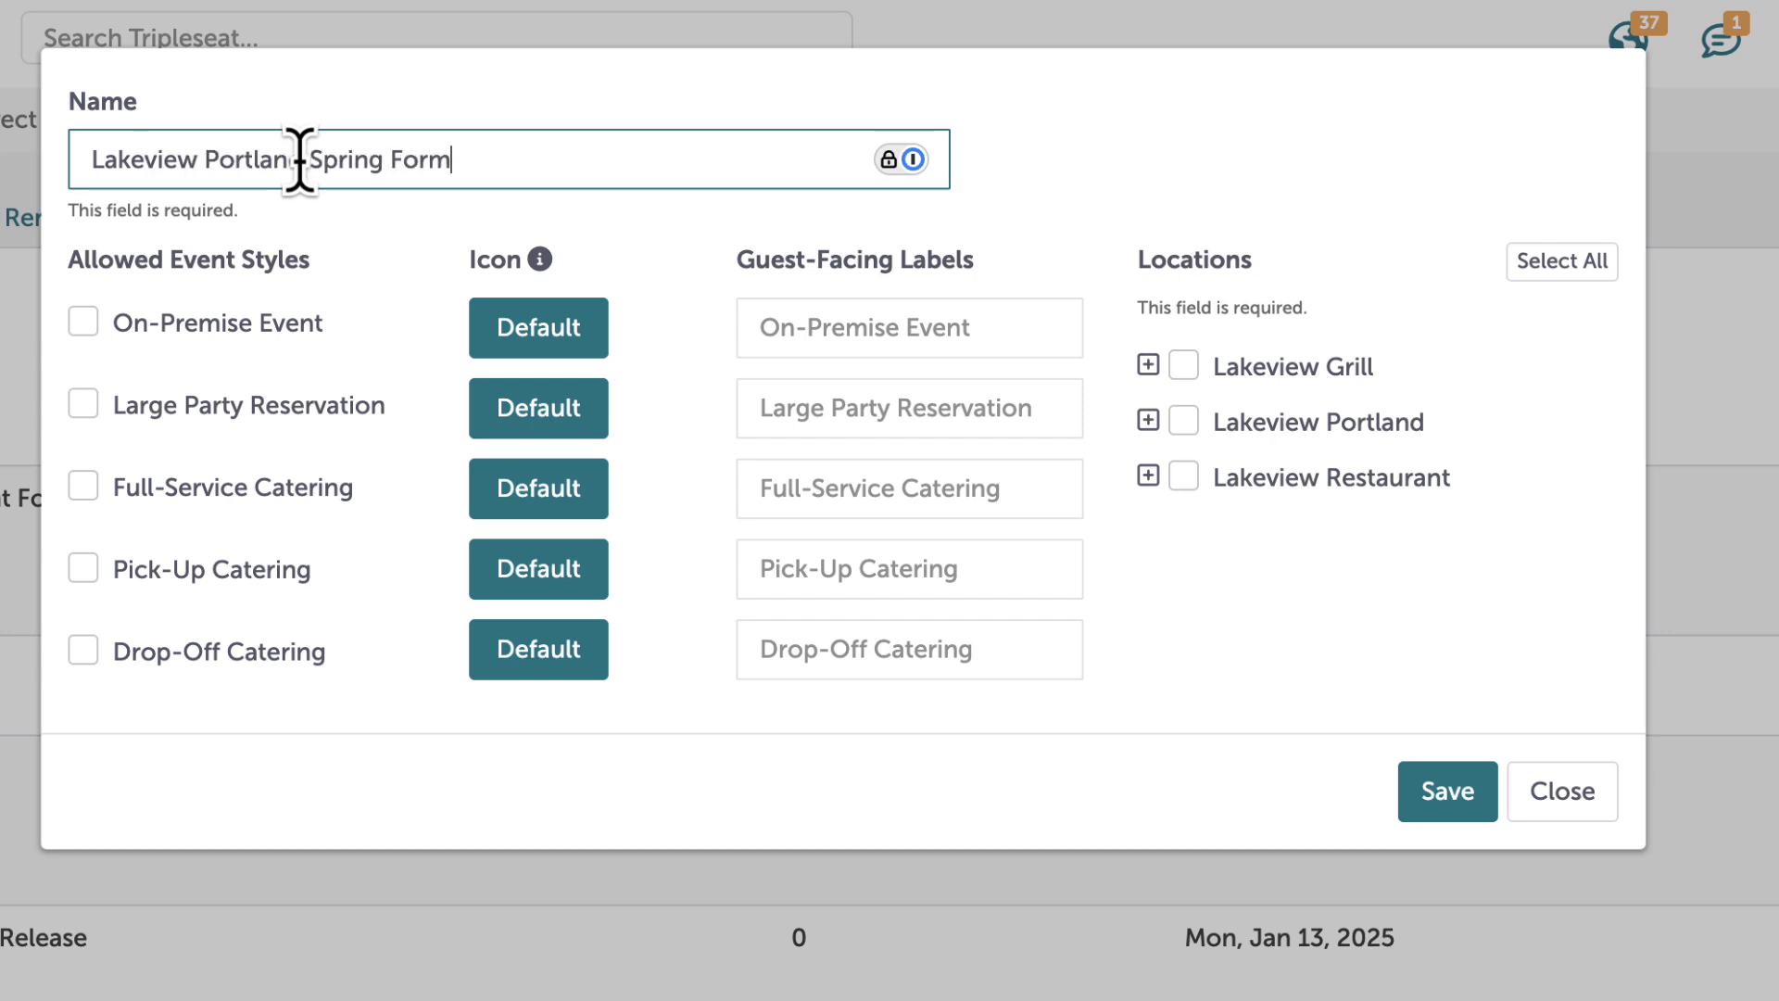
click(198, 322)
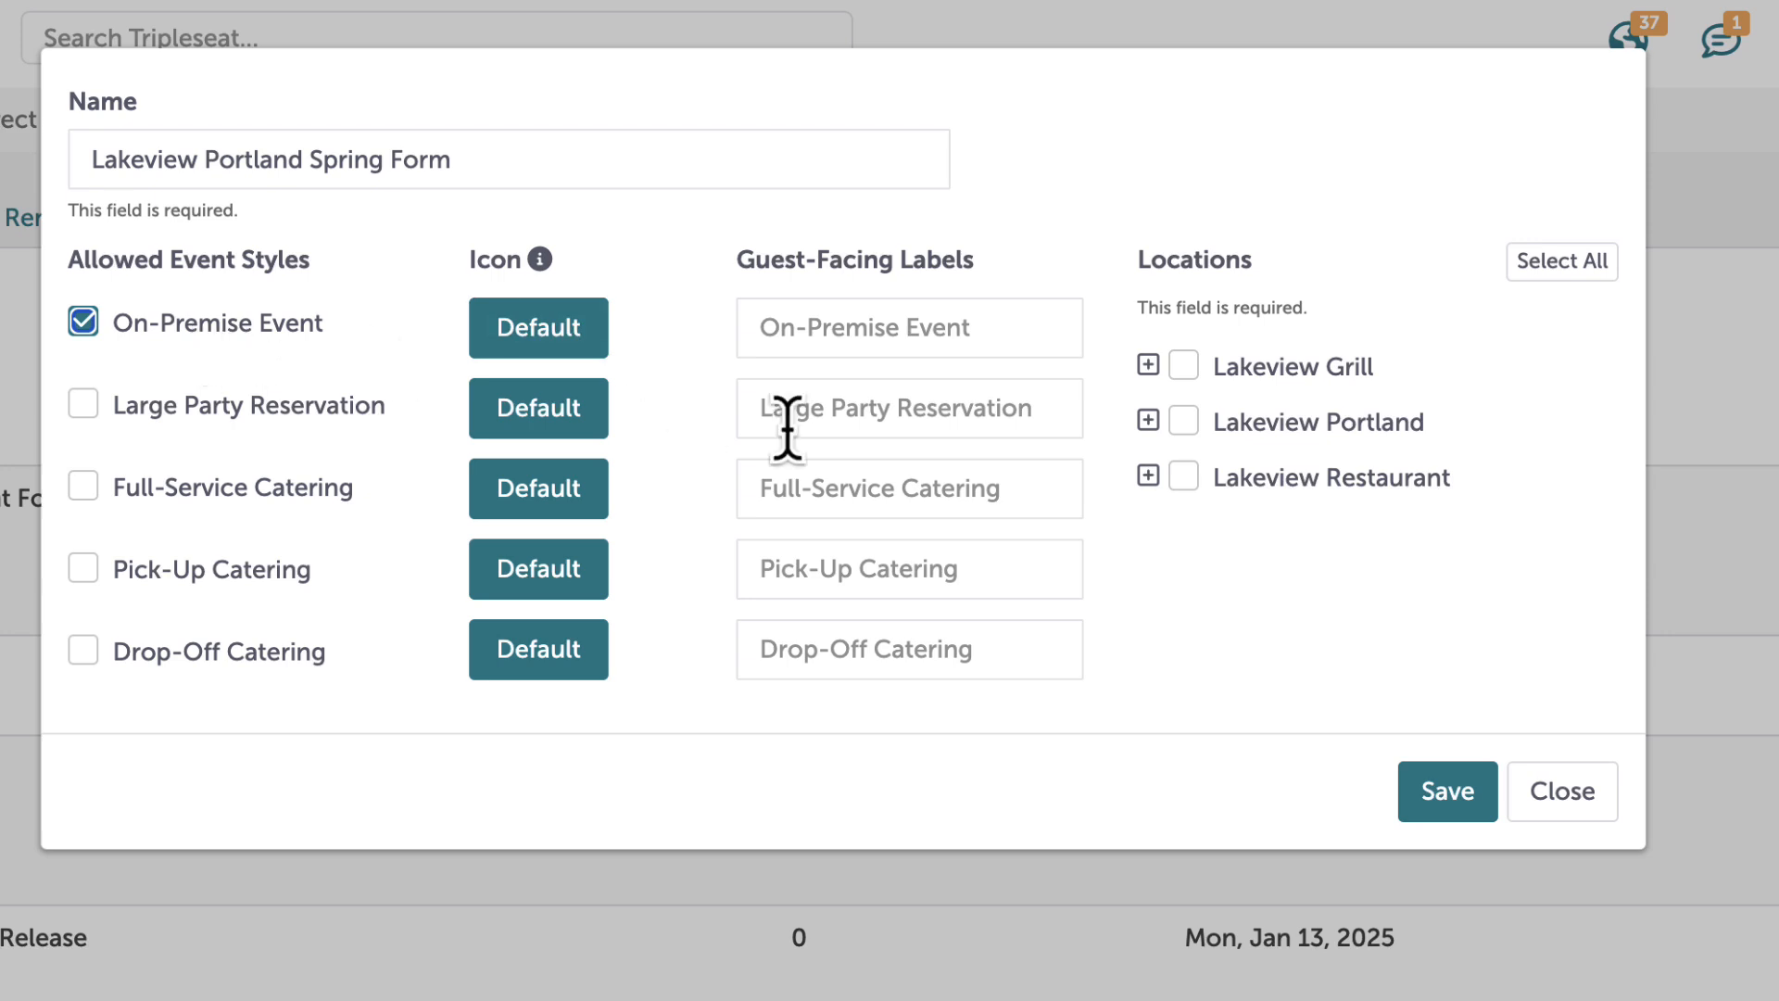
click(1186, 422)
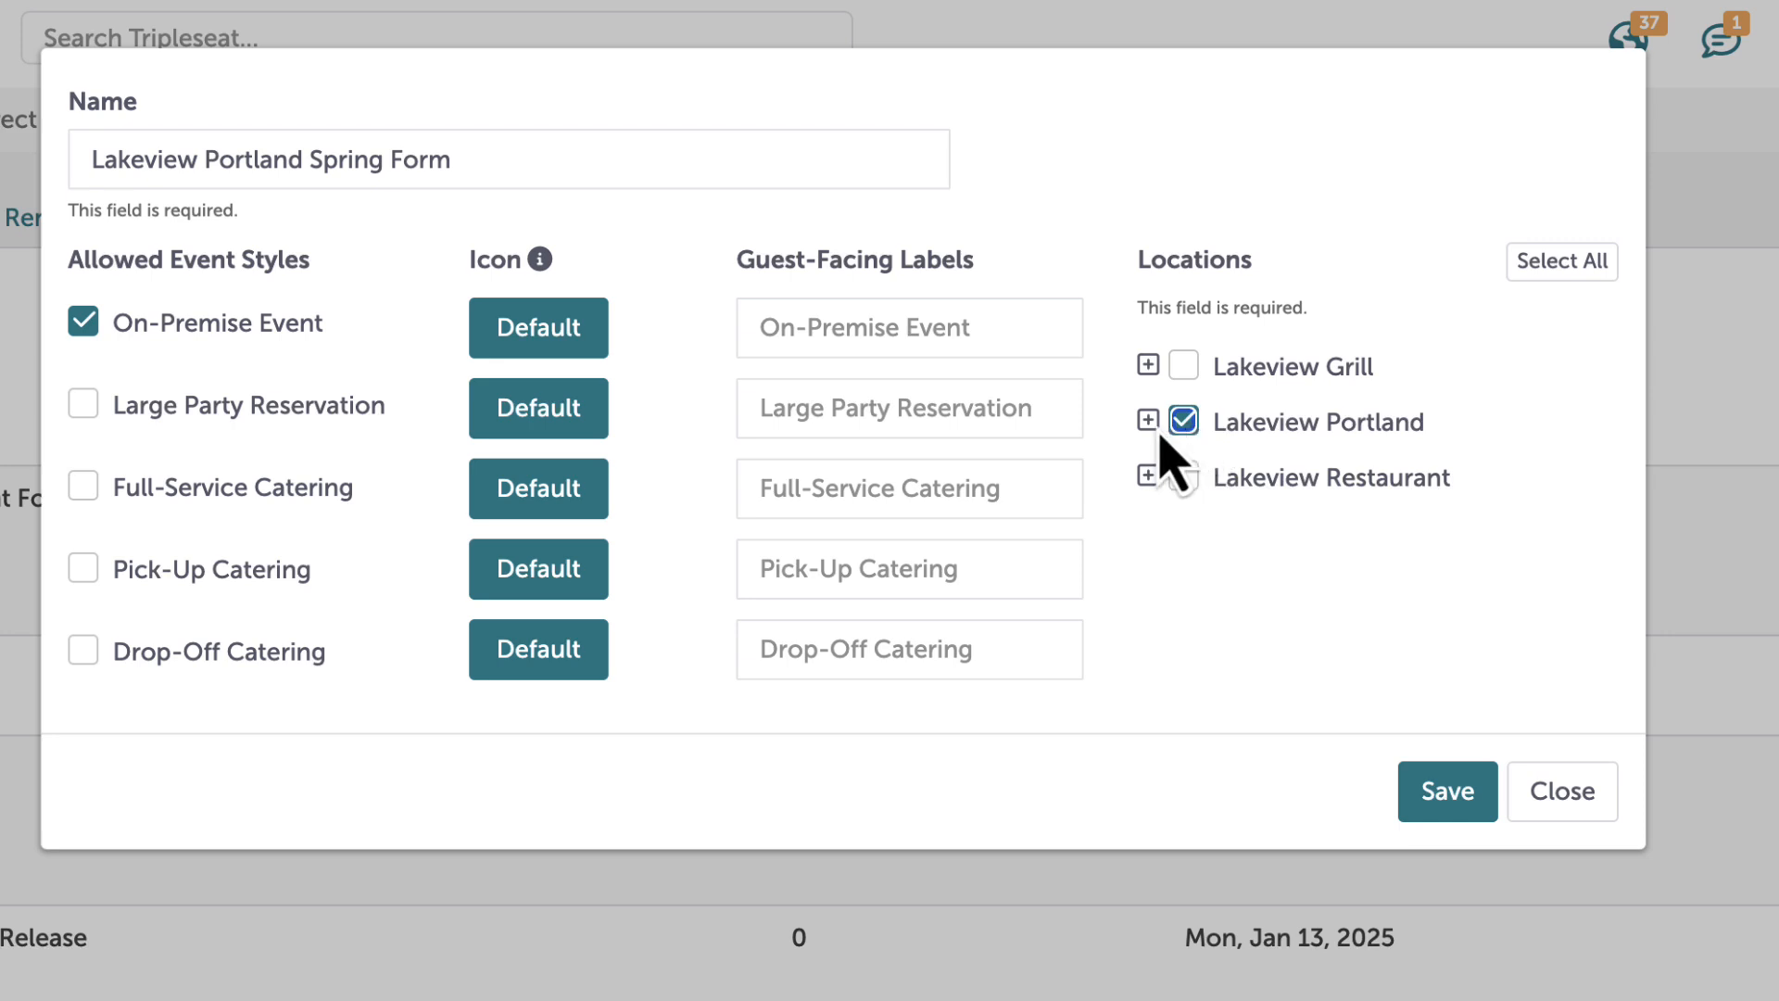
Exclude Unassigned, Patio + Lounge and Conference Rooms A, B and Conference Room from Lakeview Portland
click(1148, 420)
click(1206, 467)
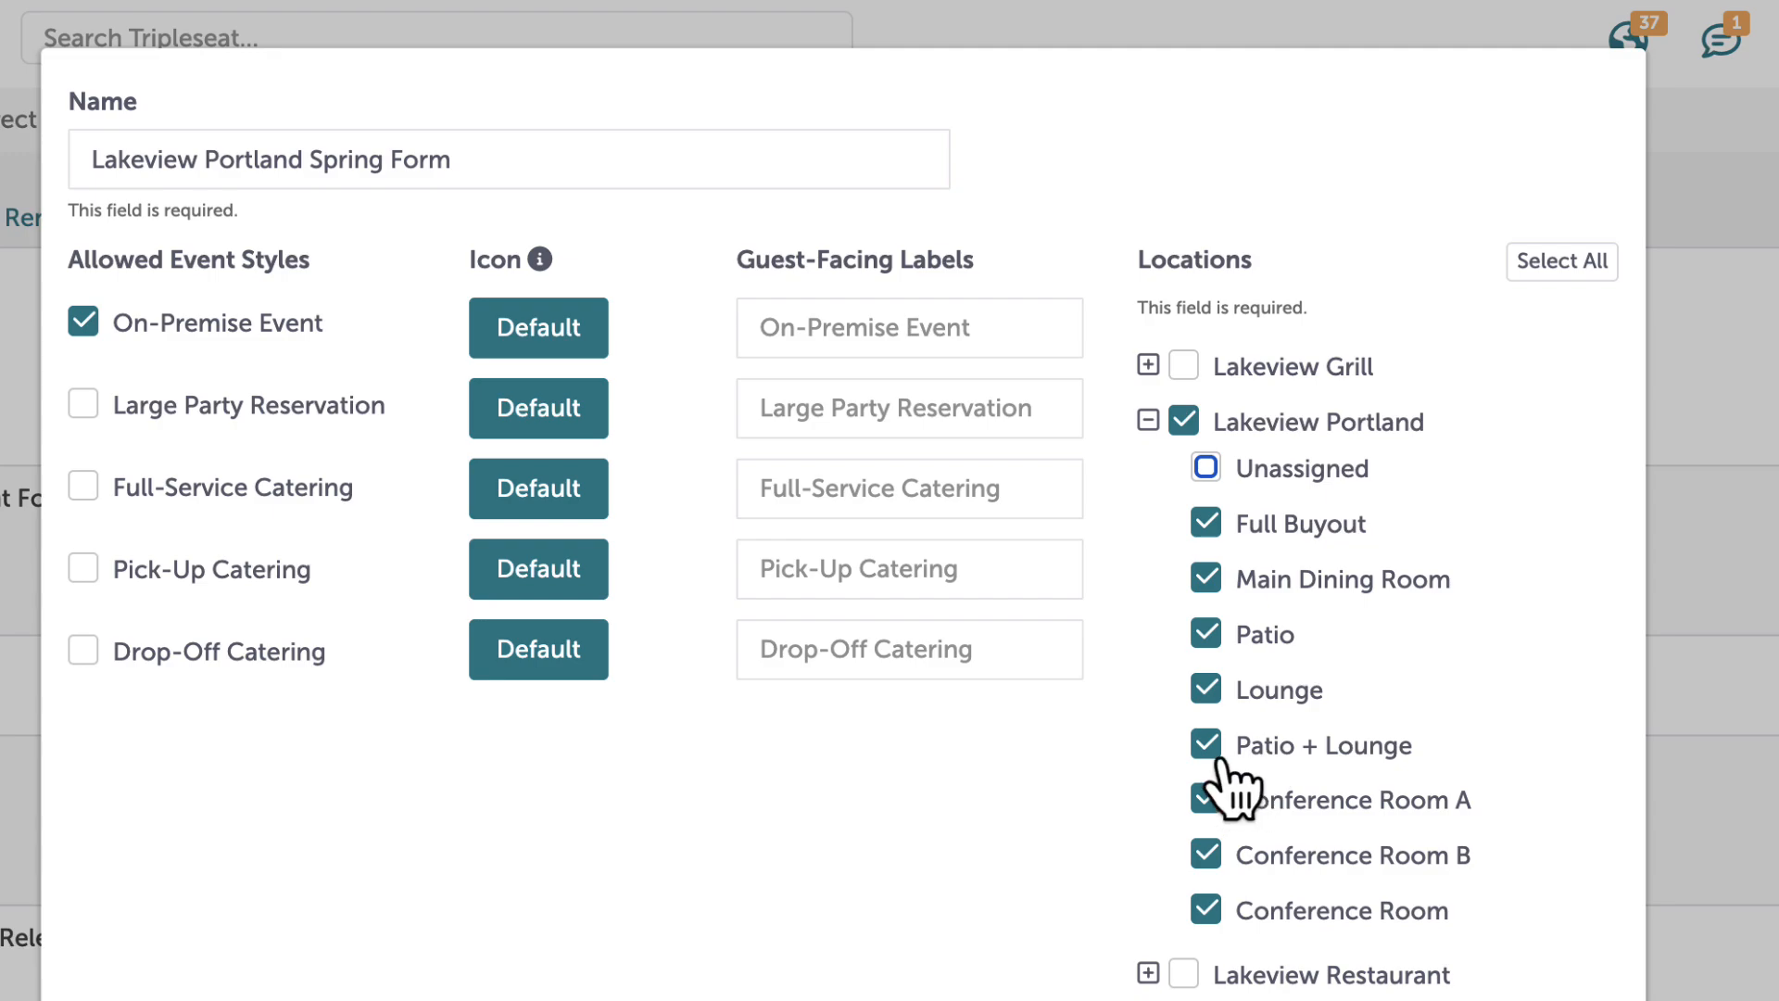
click(1206, 744)
click(1206, 798)
click(1205, 854)
click(1205, 910)
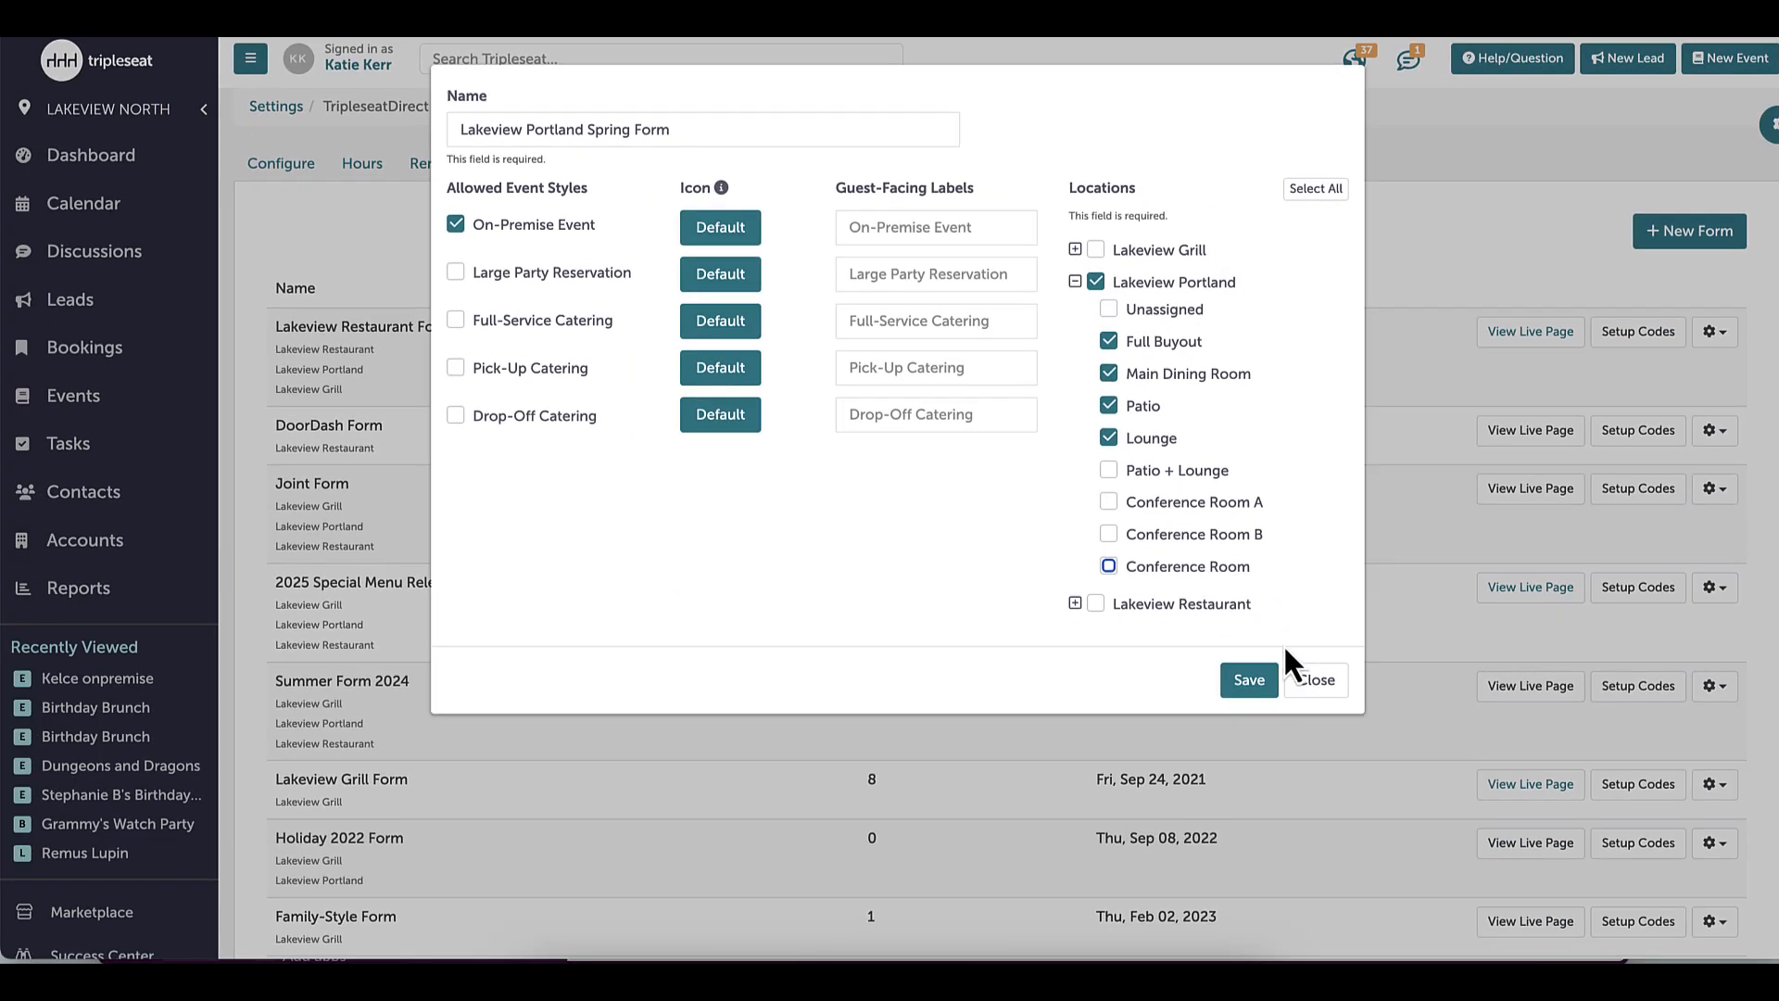
Save the new form
click(1286, 767)
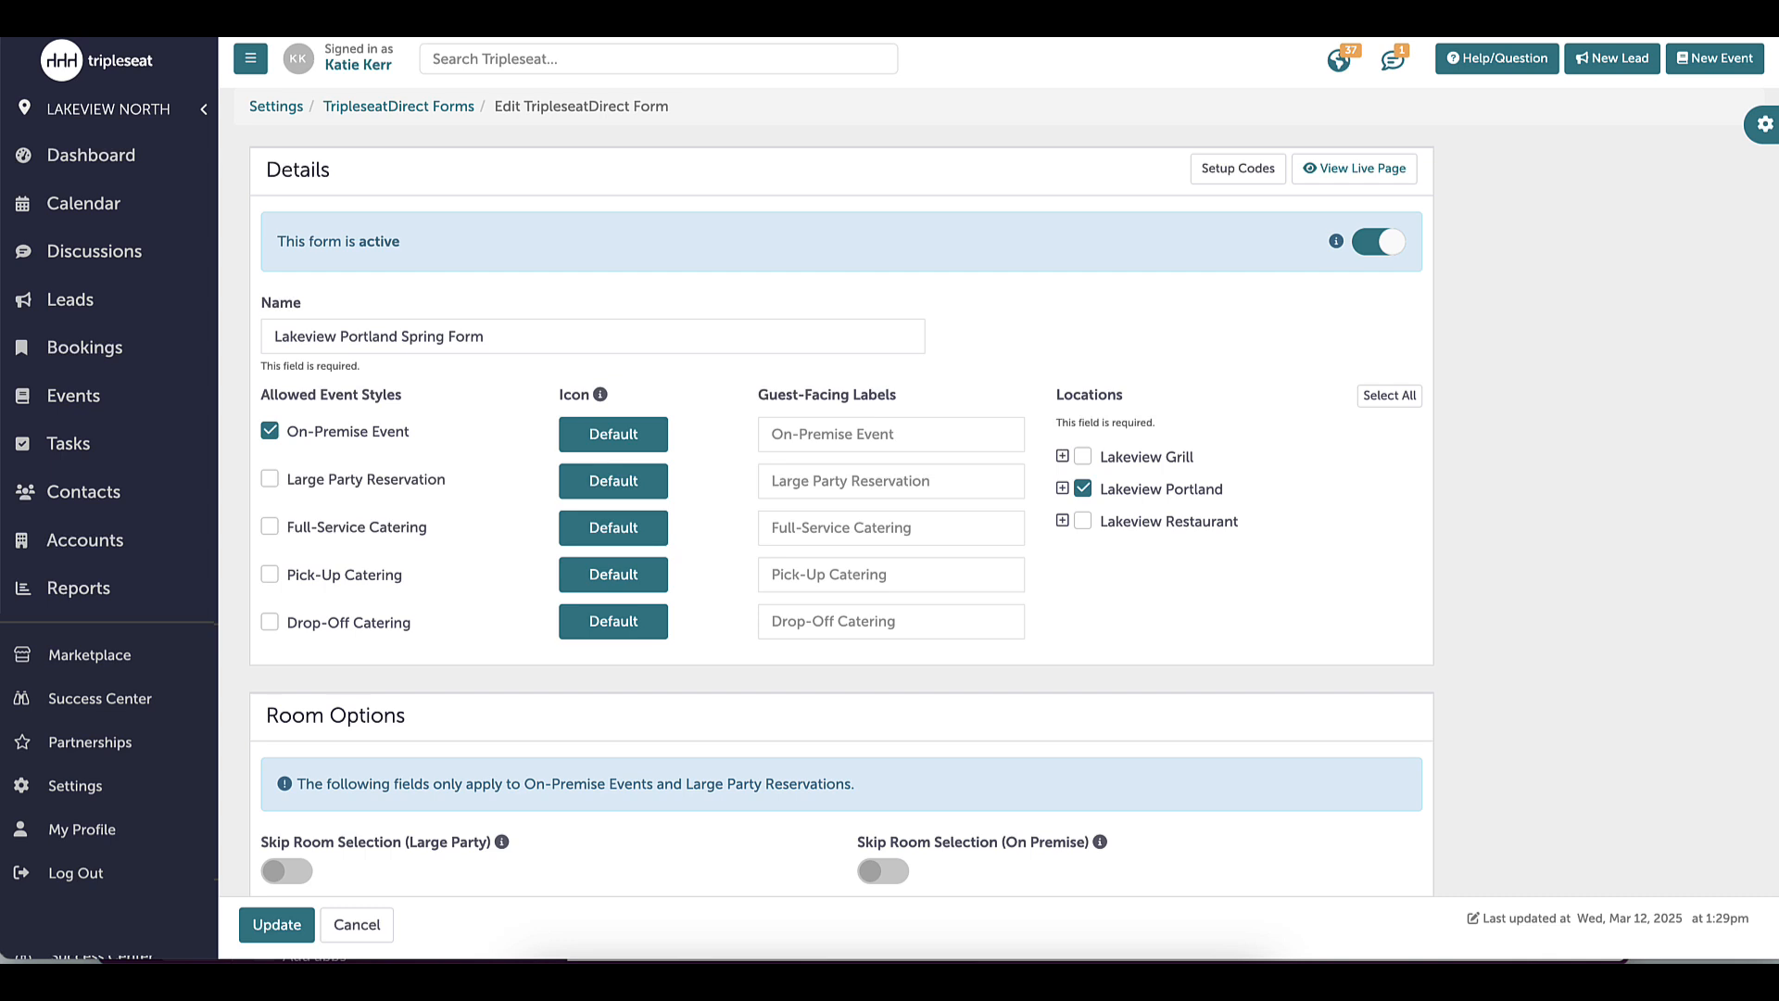
scroll(841, 491, down, 2)
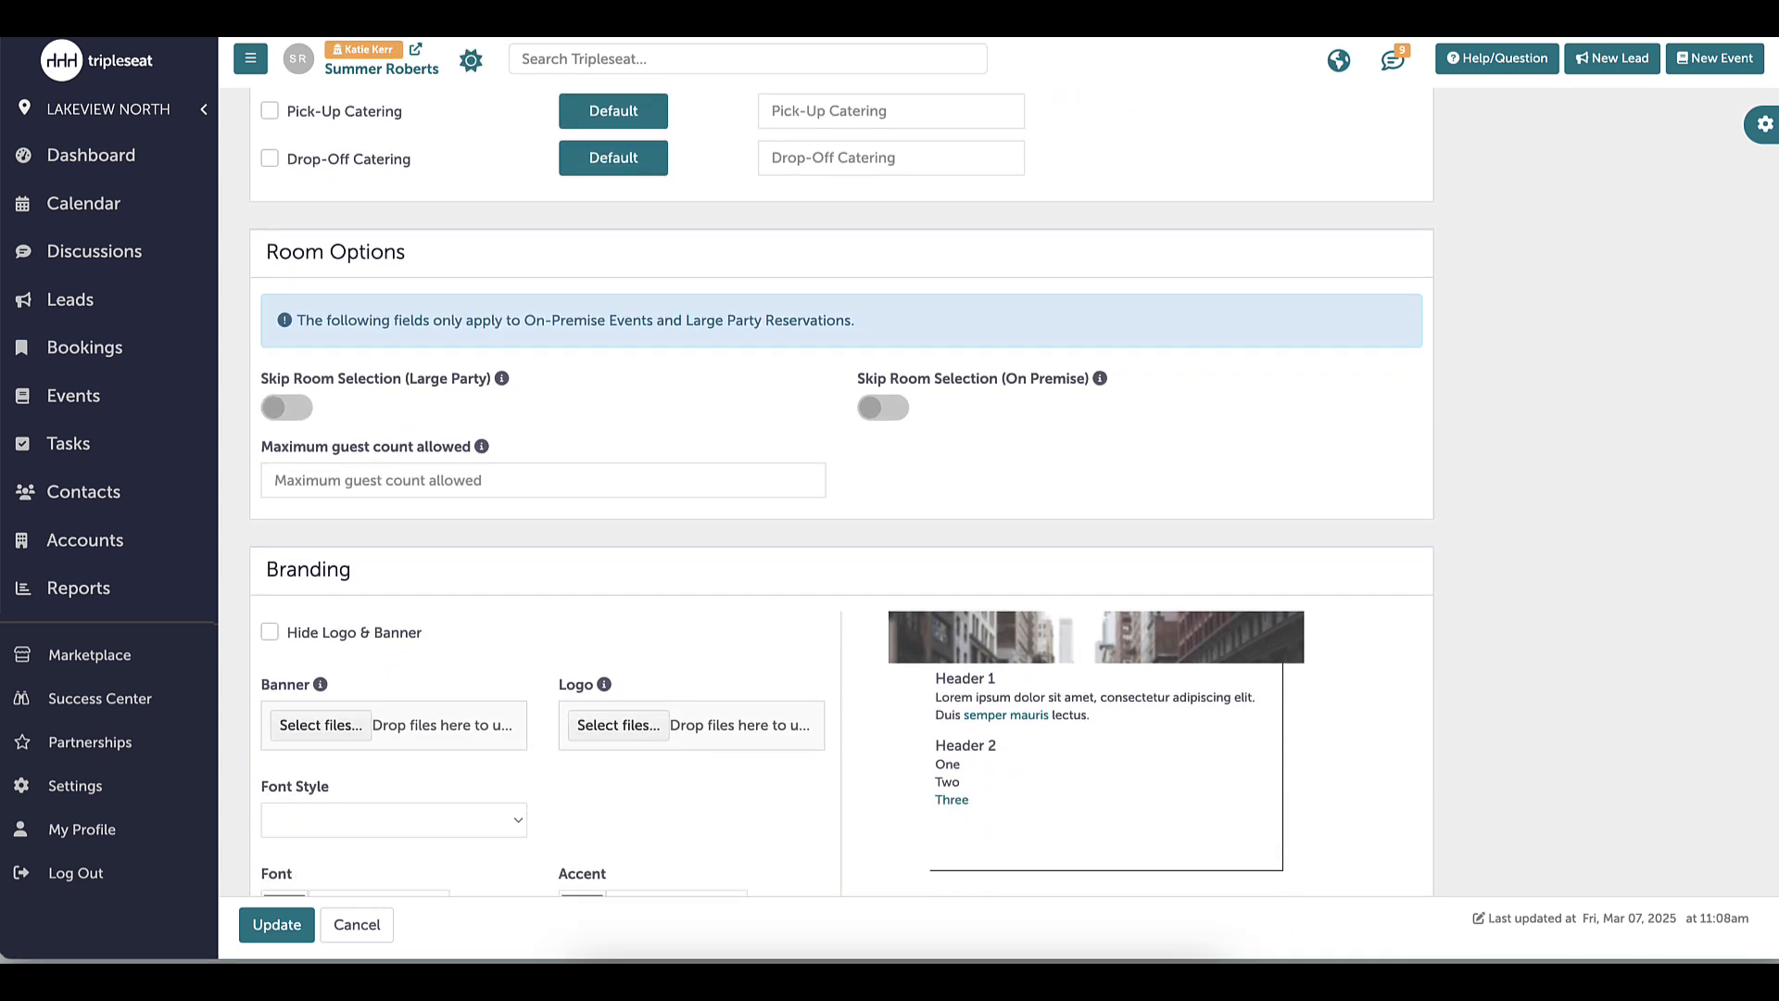
scroll(841, 491, down, 3)
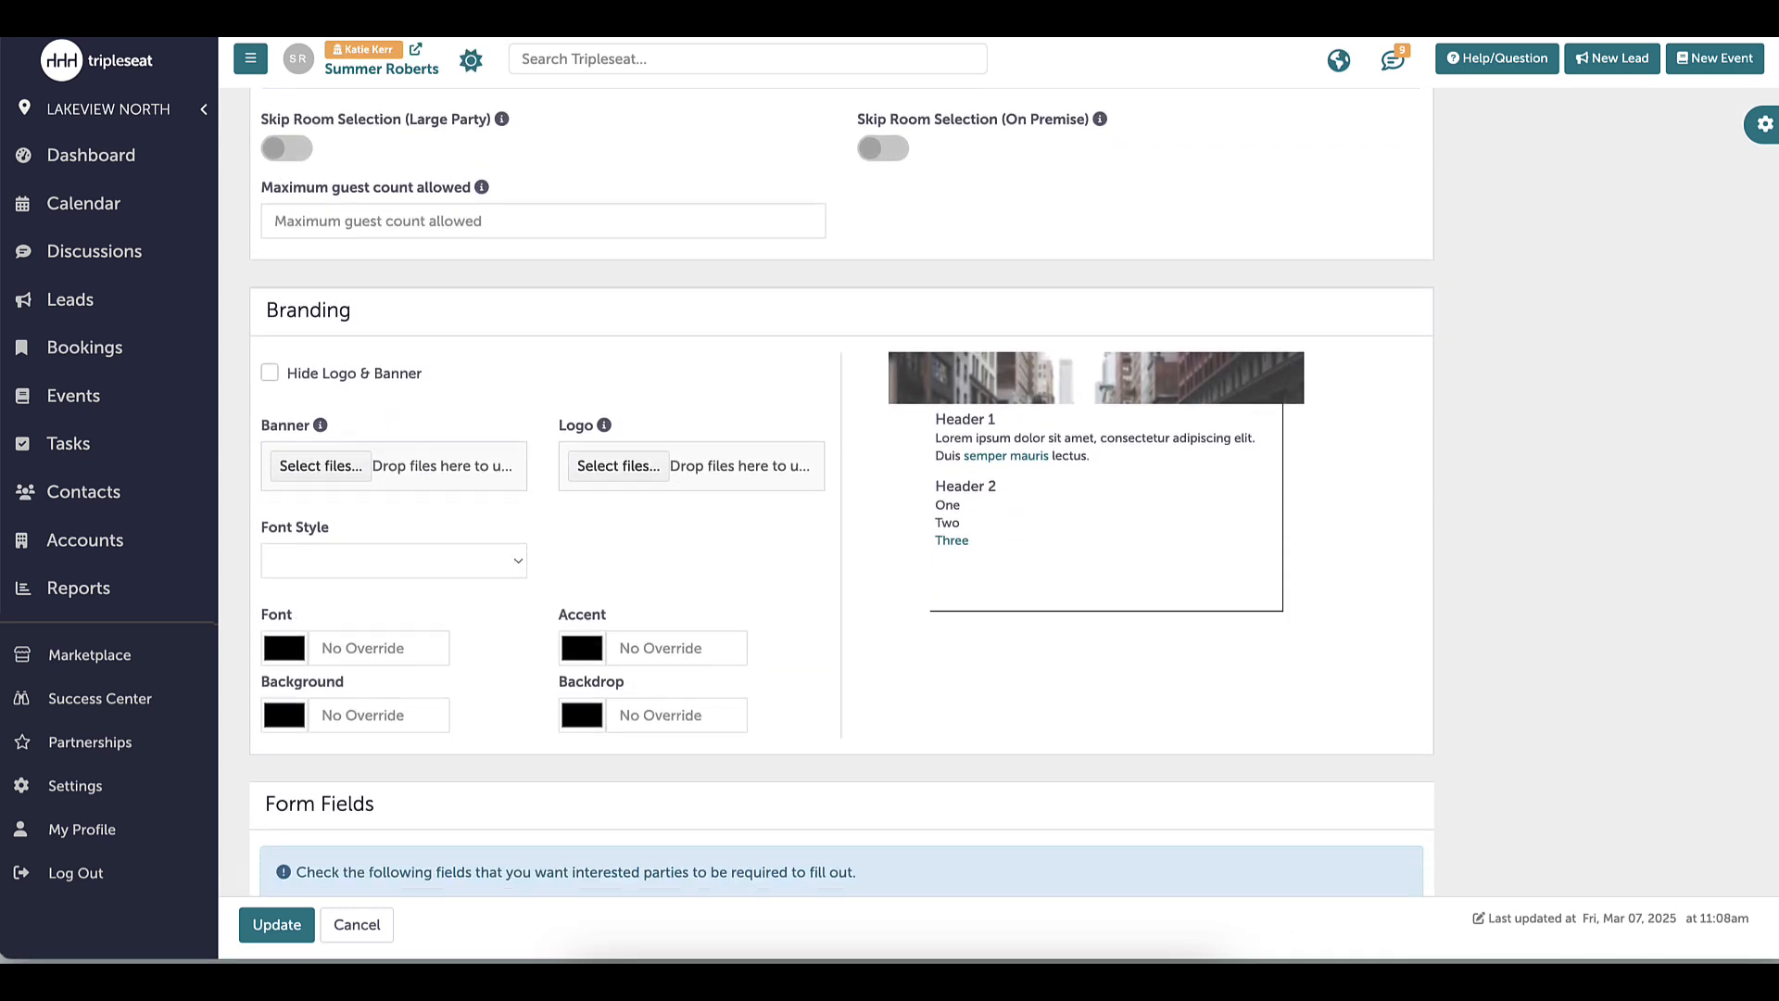
Upload LPspringweekbanner.png as the form banner and set the font style to Arial
click(330, 470)
click(585, 280)
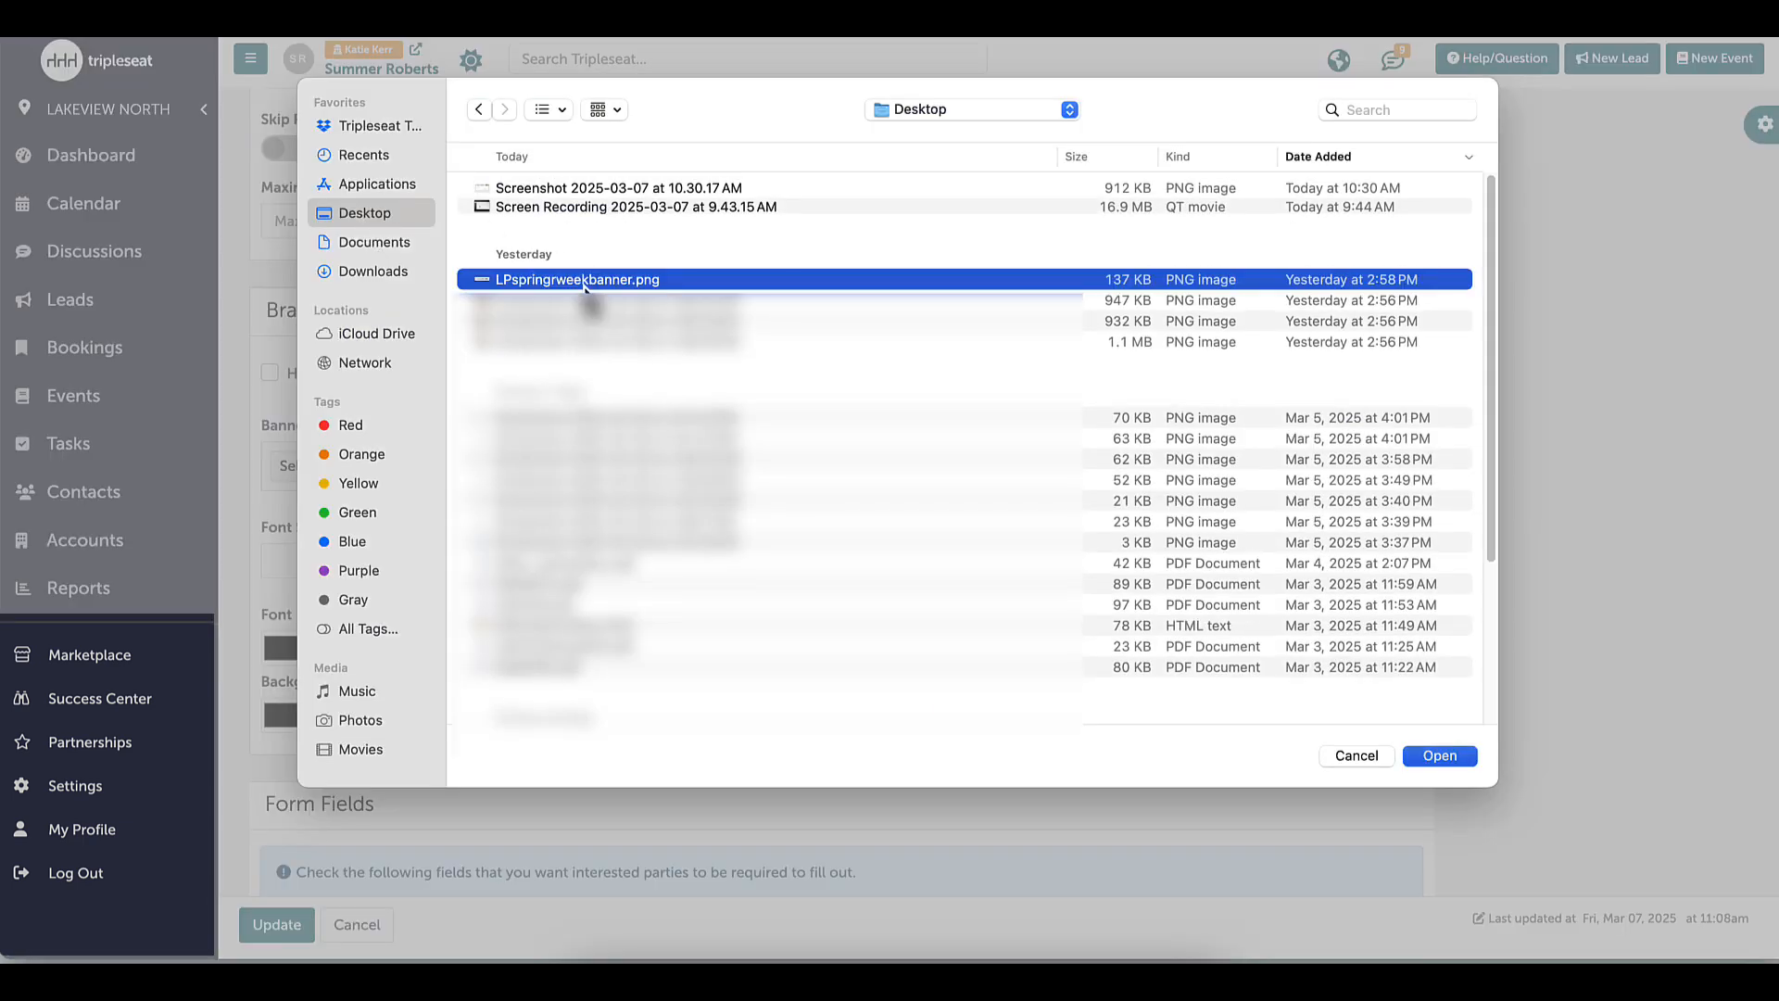
double_click(584, 281)
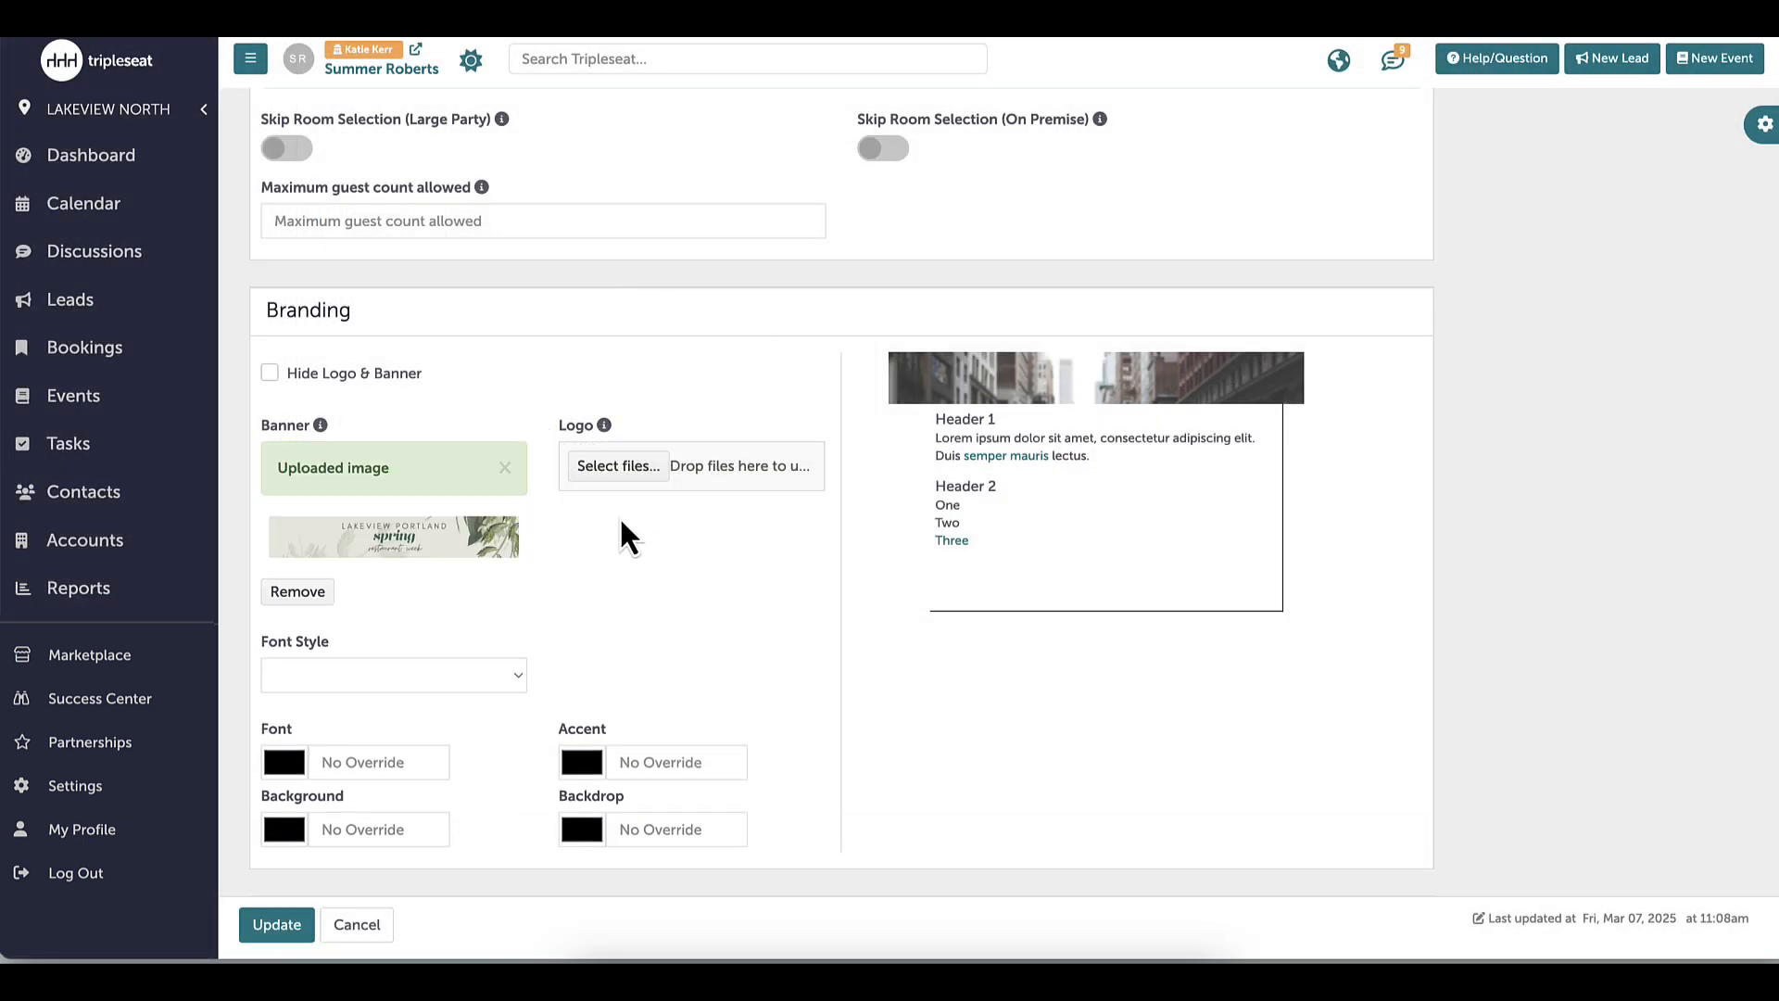
click(517, 675)
click(517, 697)
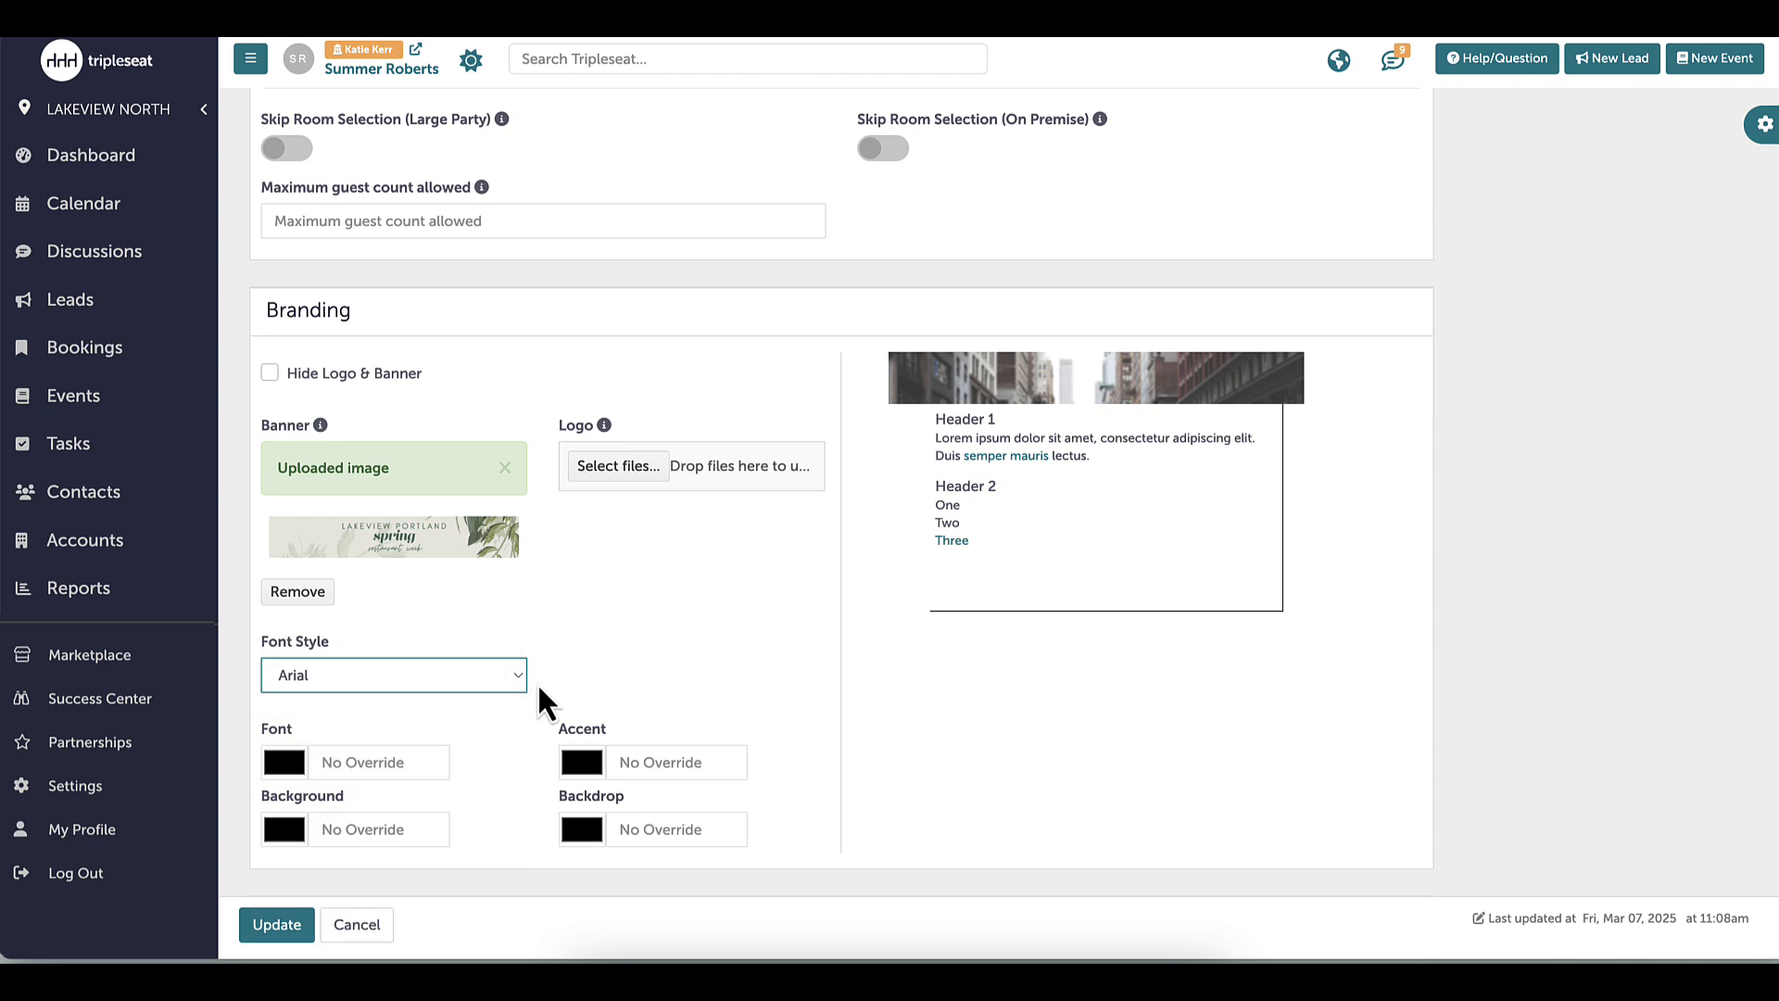
Remove the Nature of Event description, include the Restaurant Week Dinner Menu, and share the Event Order document
scroll(841, 491, down, 4)
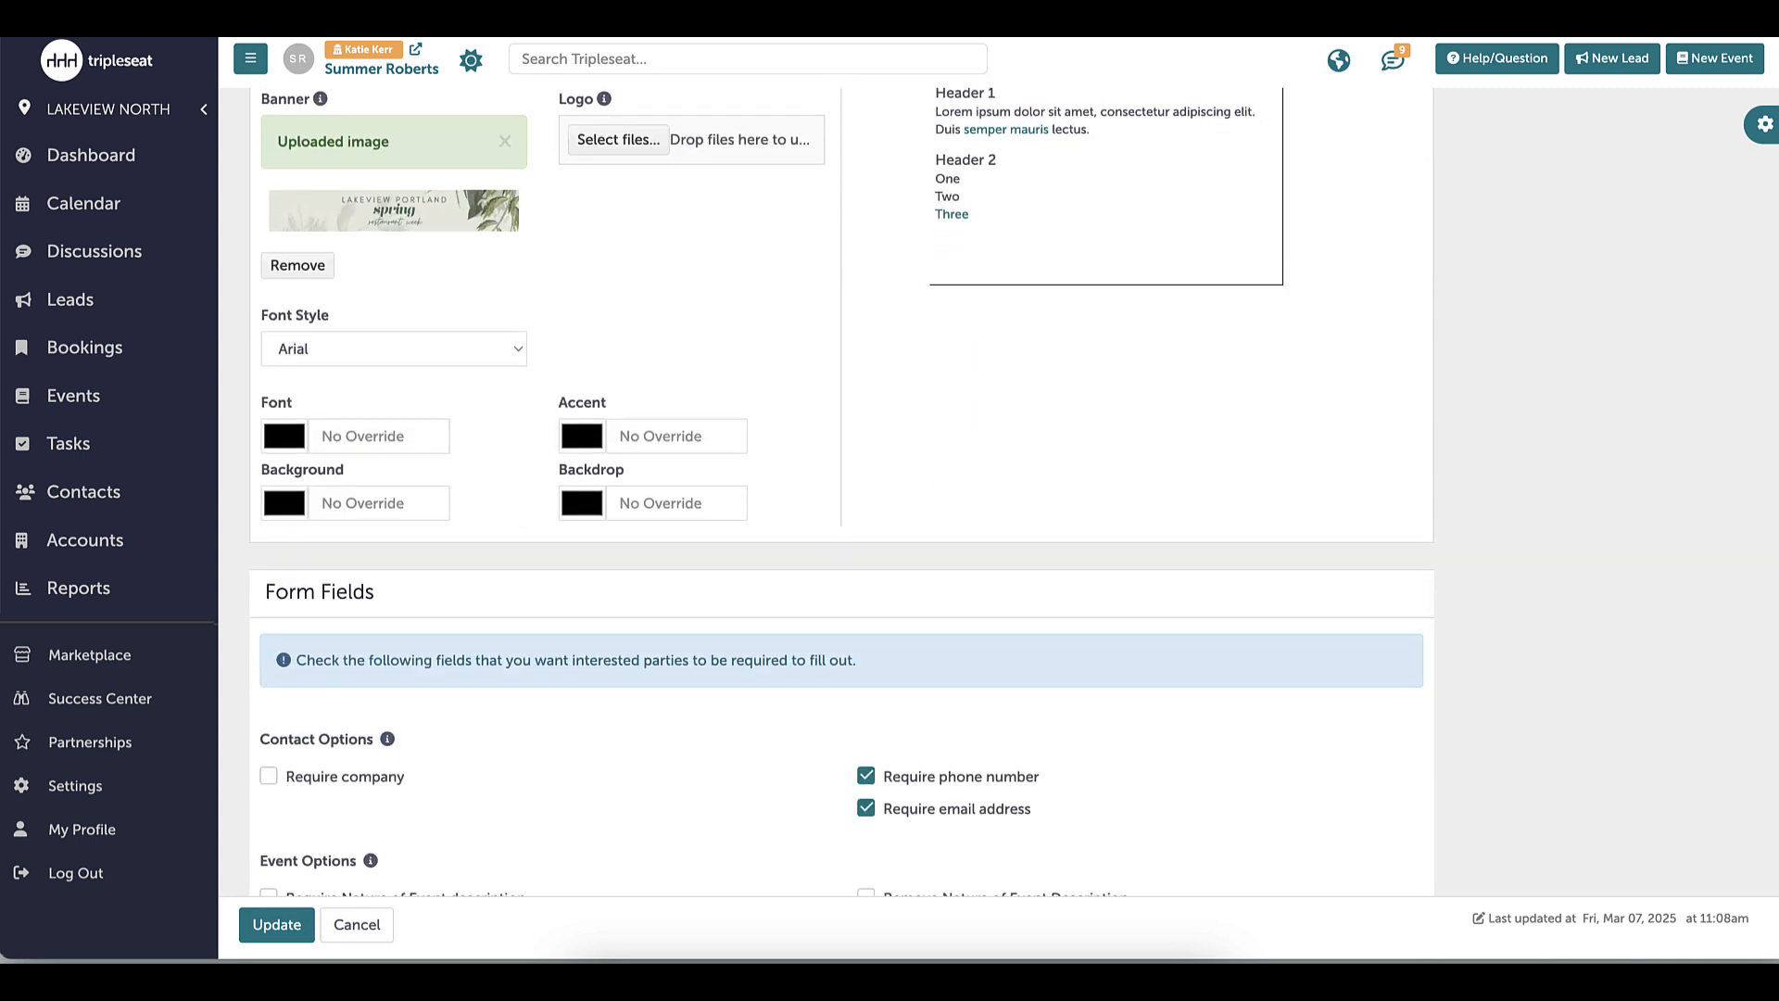
scroll(1754, 350, down, 4)
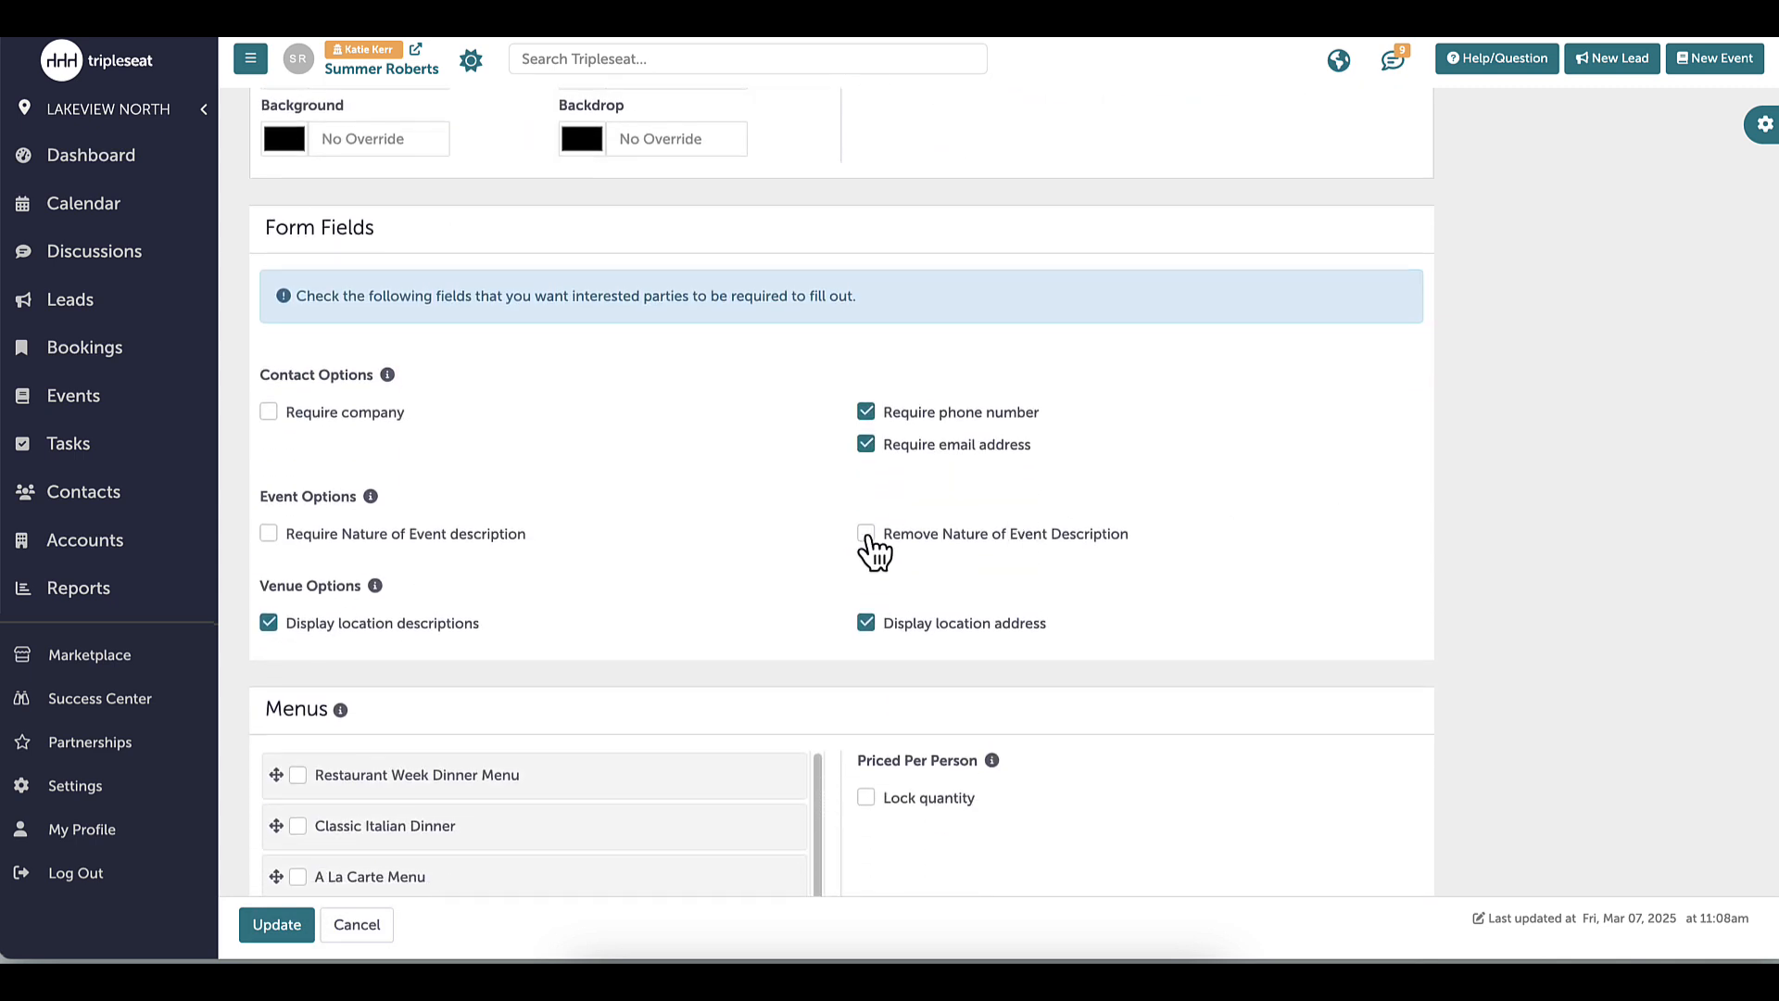
click(866, 535)
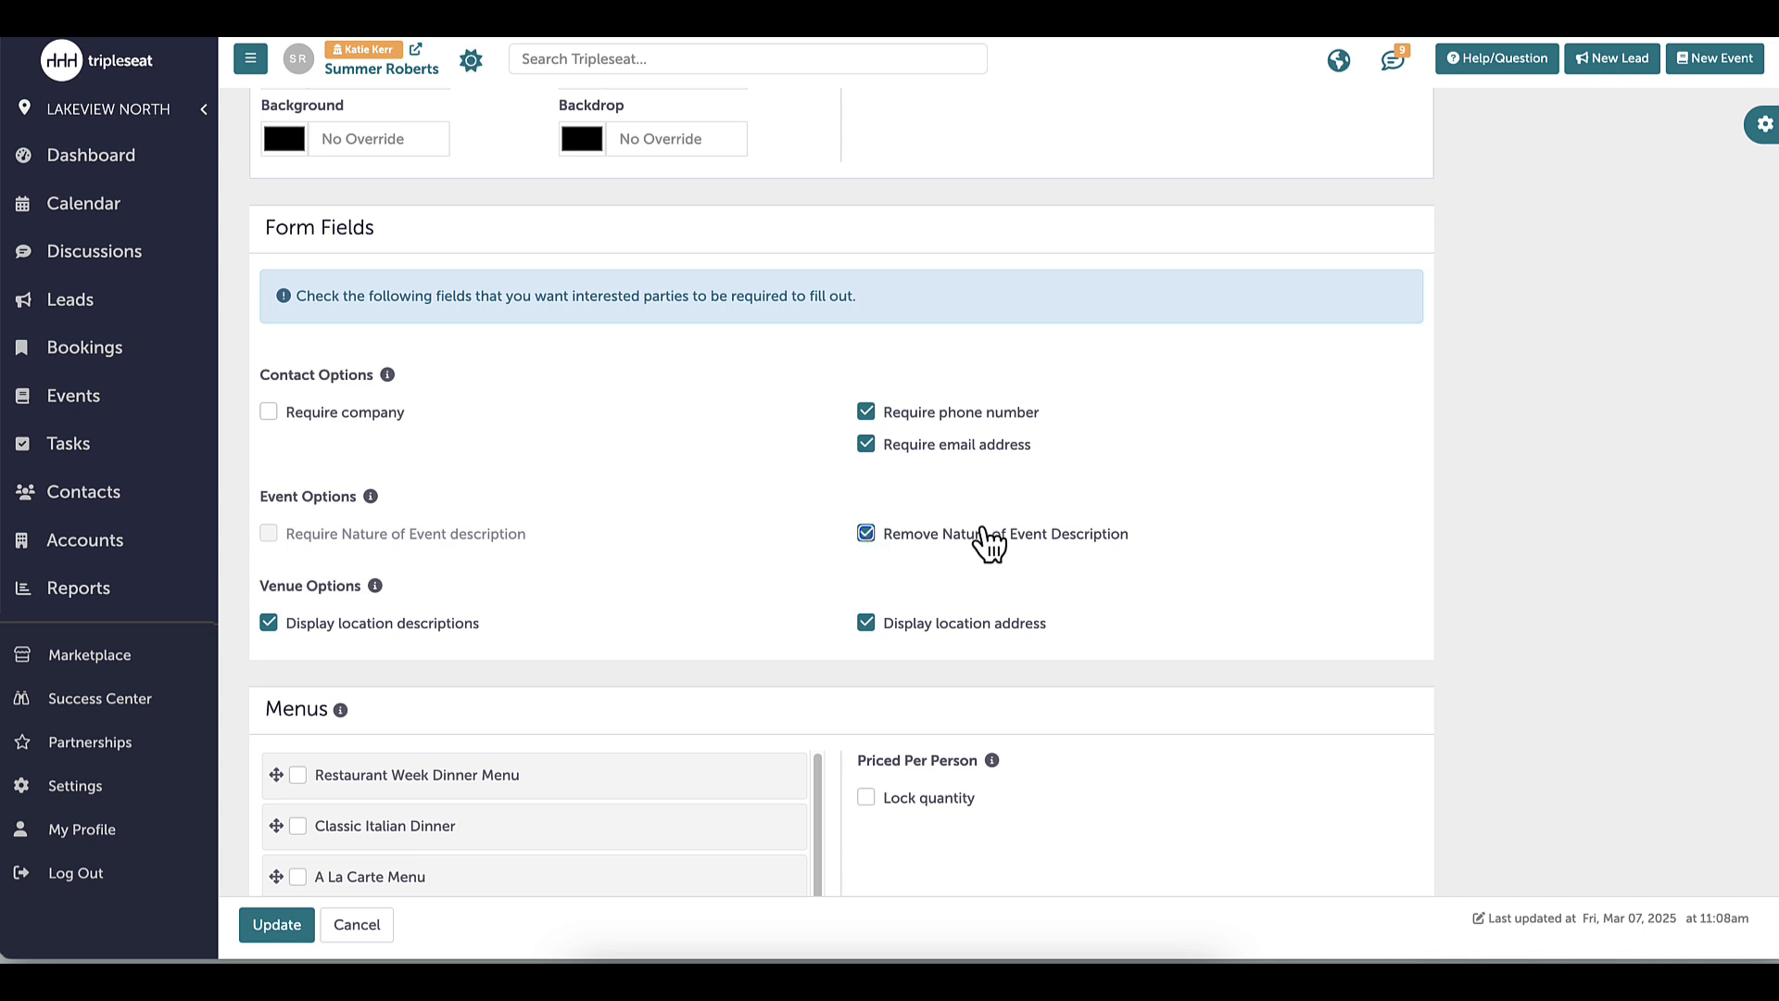
scroll(1742, 389, down, 3)
scroll(1163, 584, down, 1)
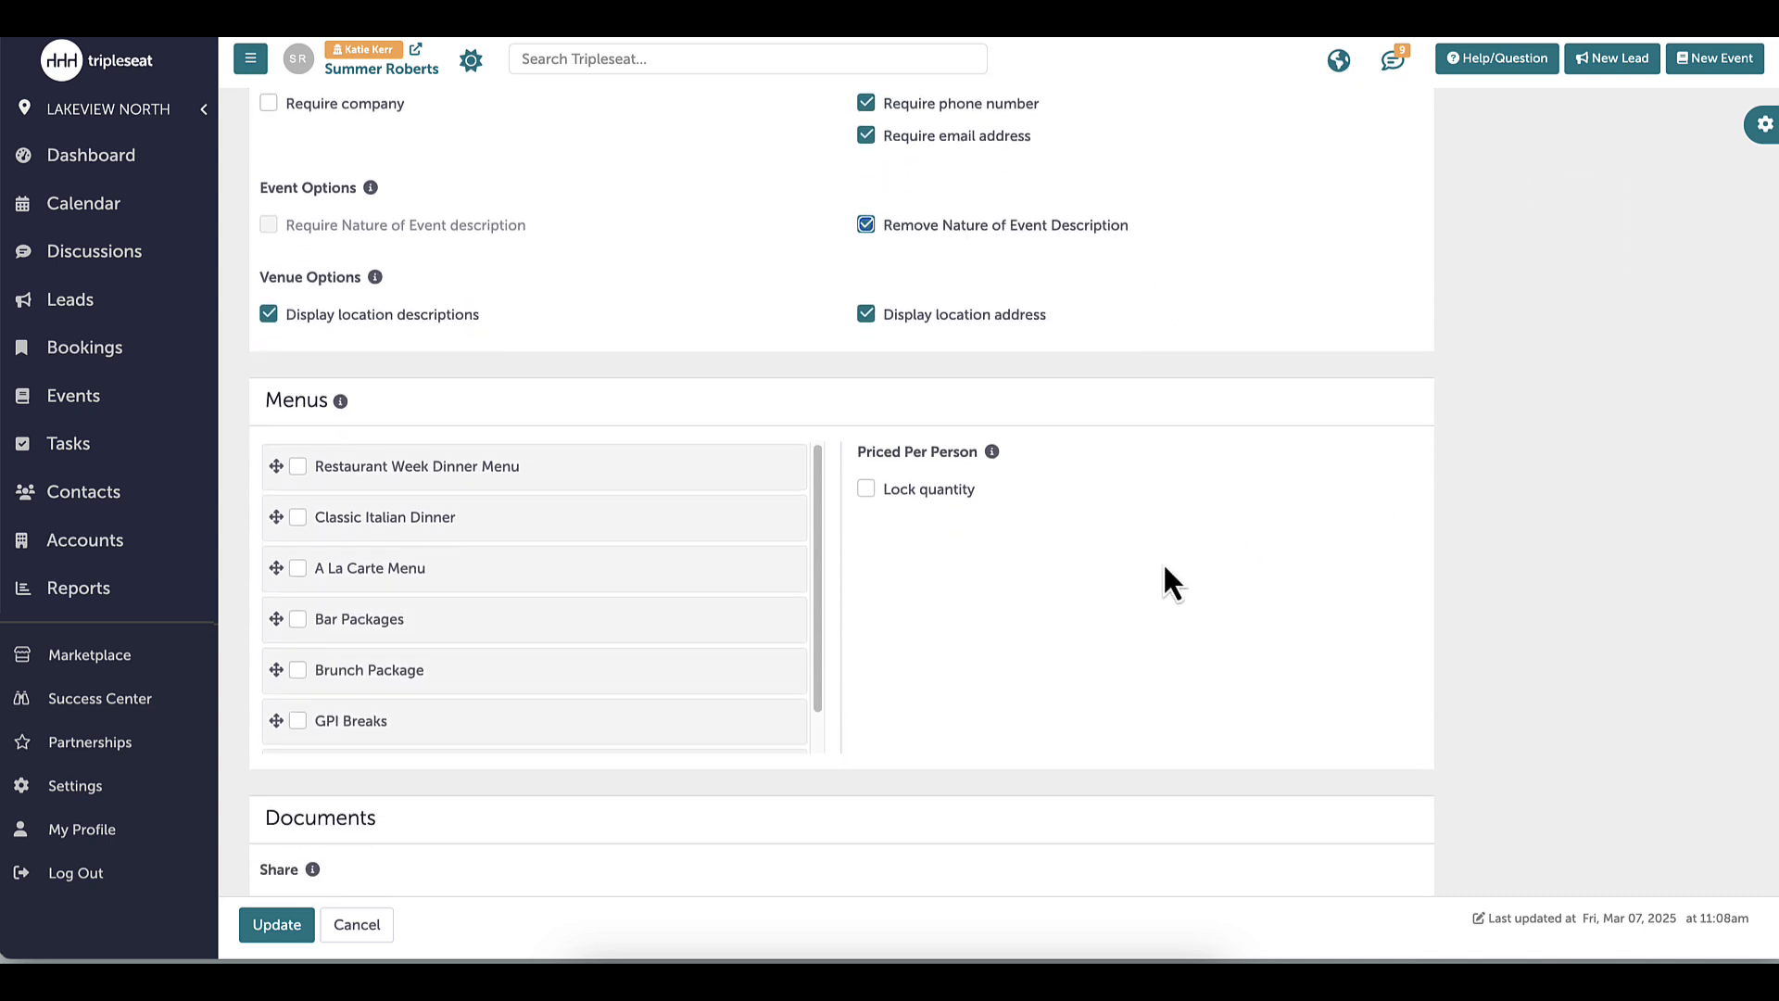
click(297, 466)
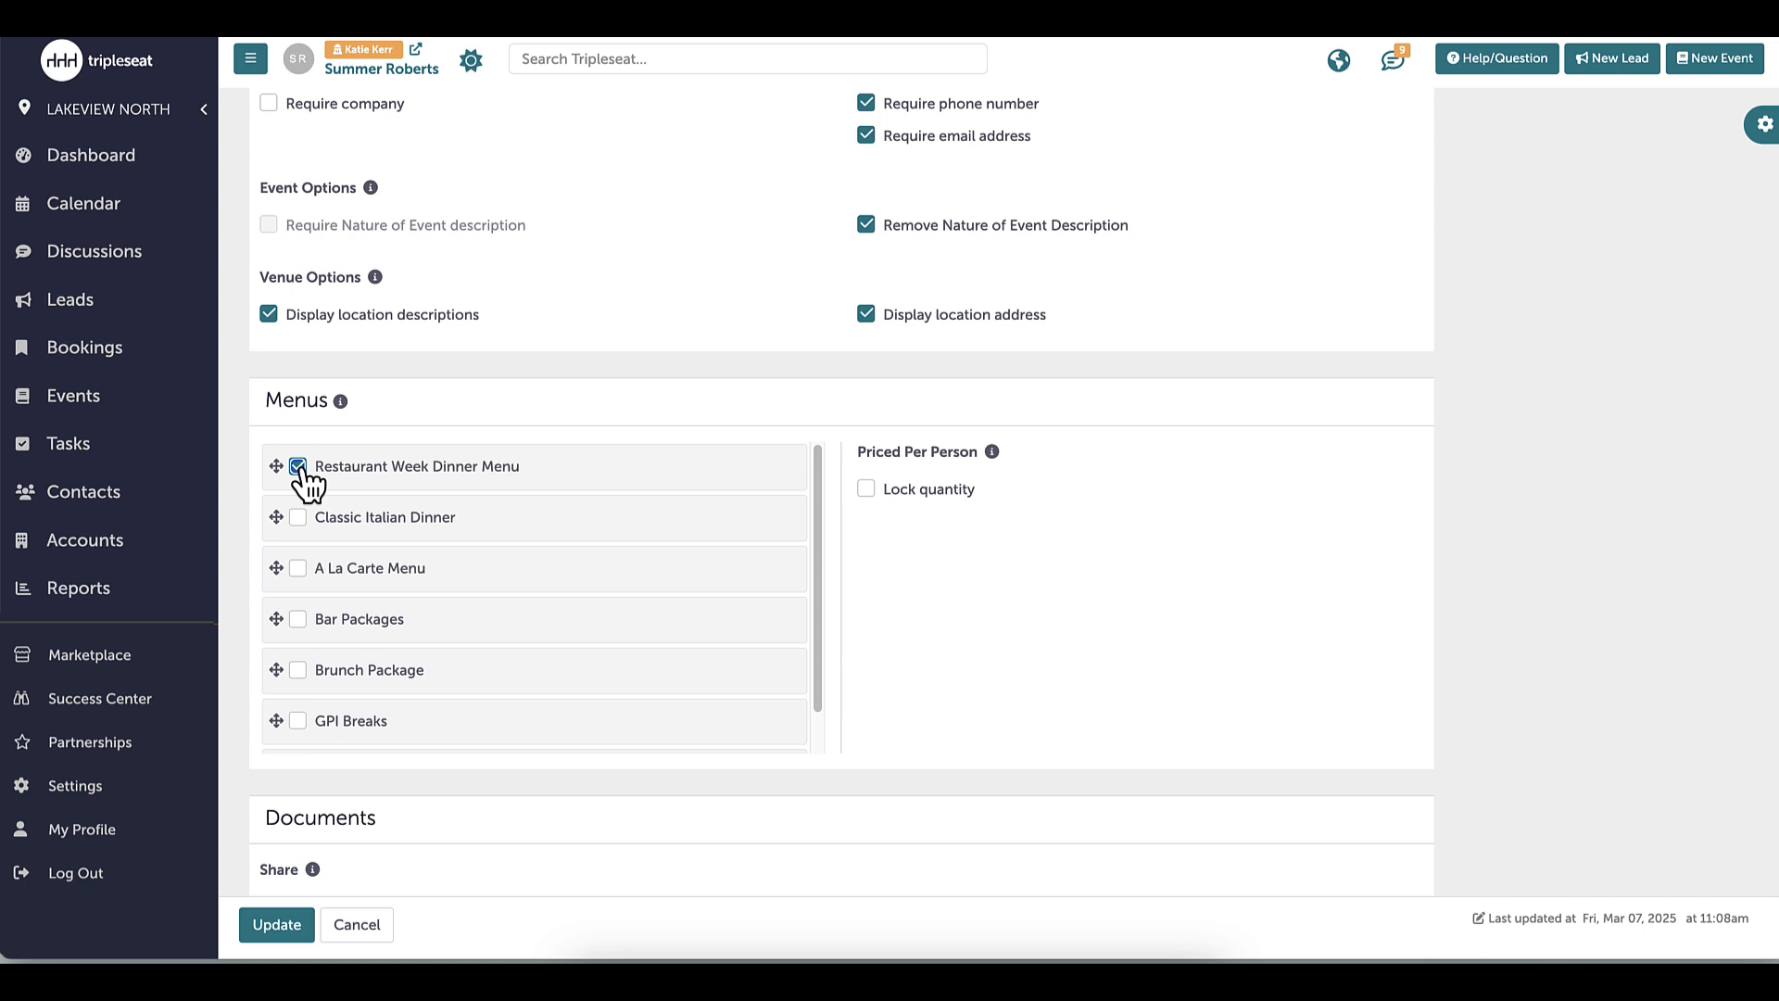
scroll(1737, 537, down, 2)
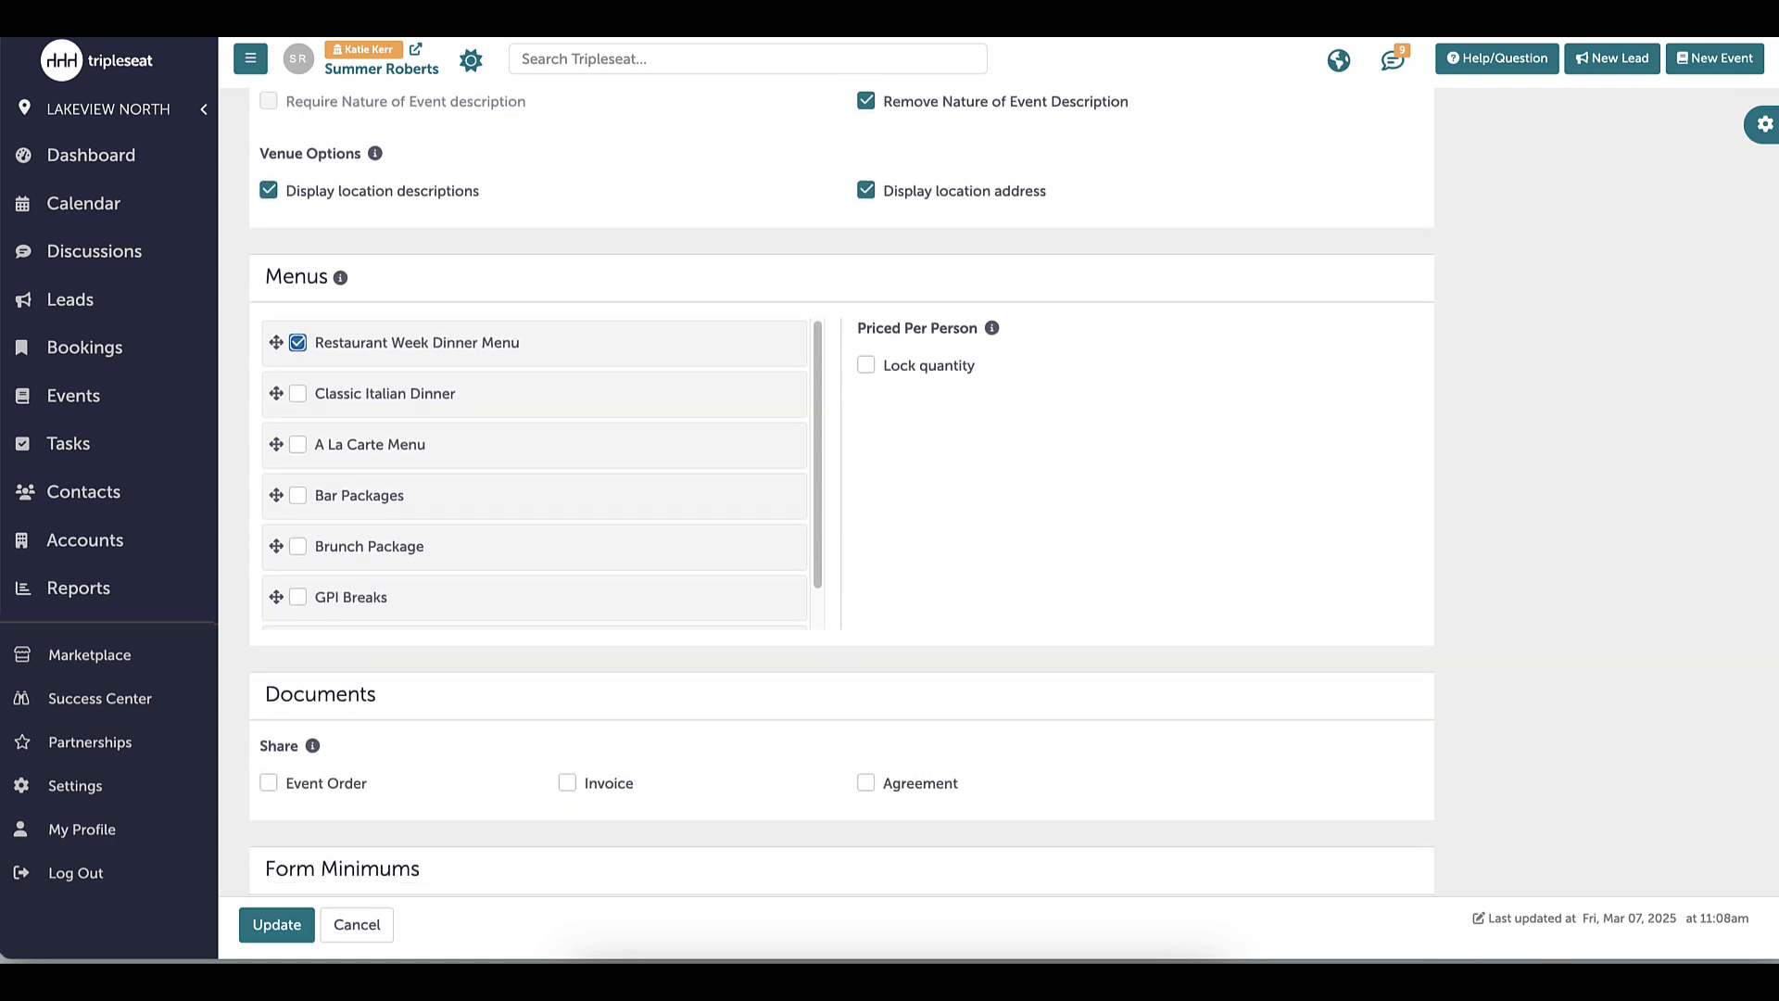
click(269, 759)
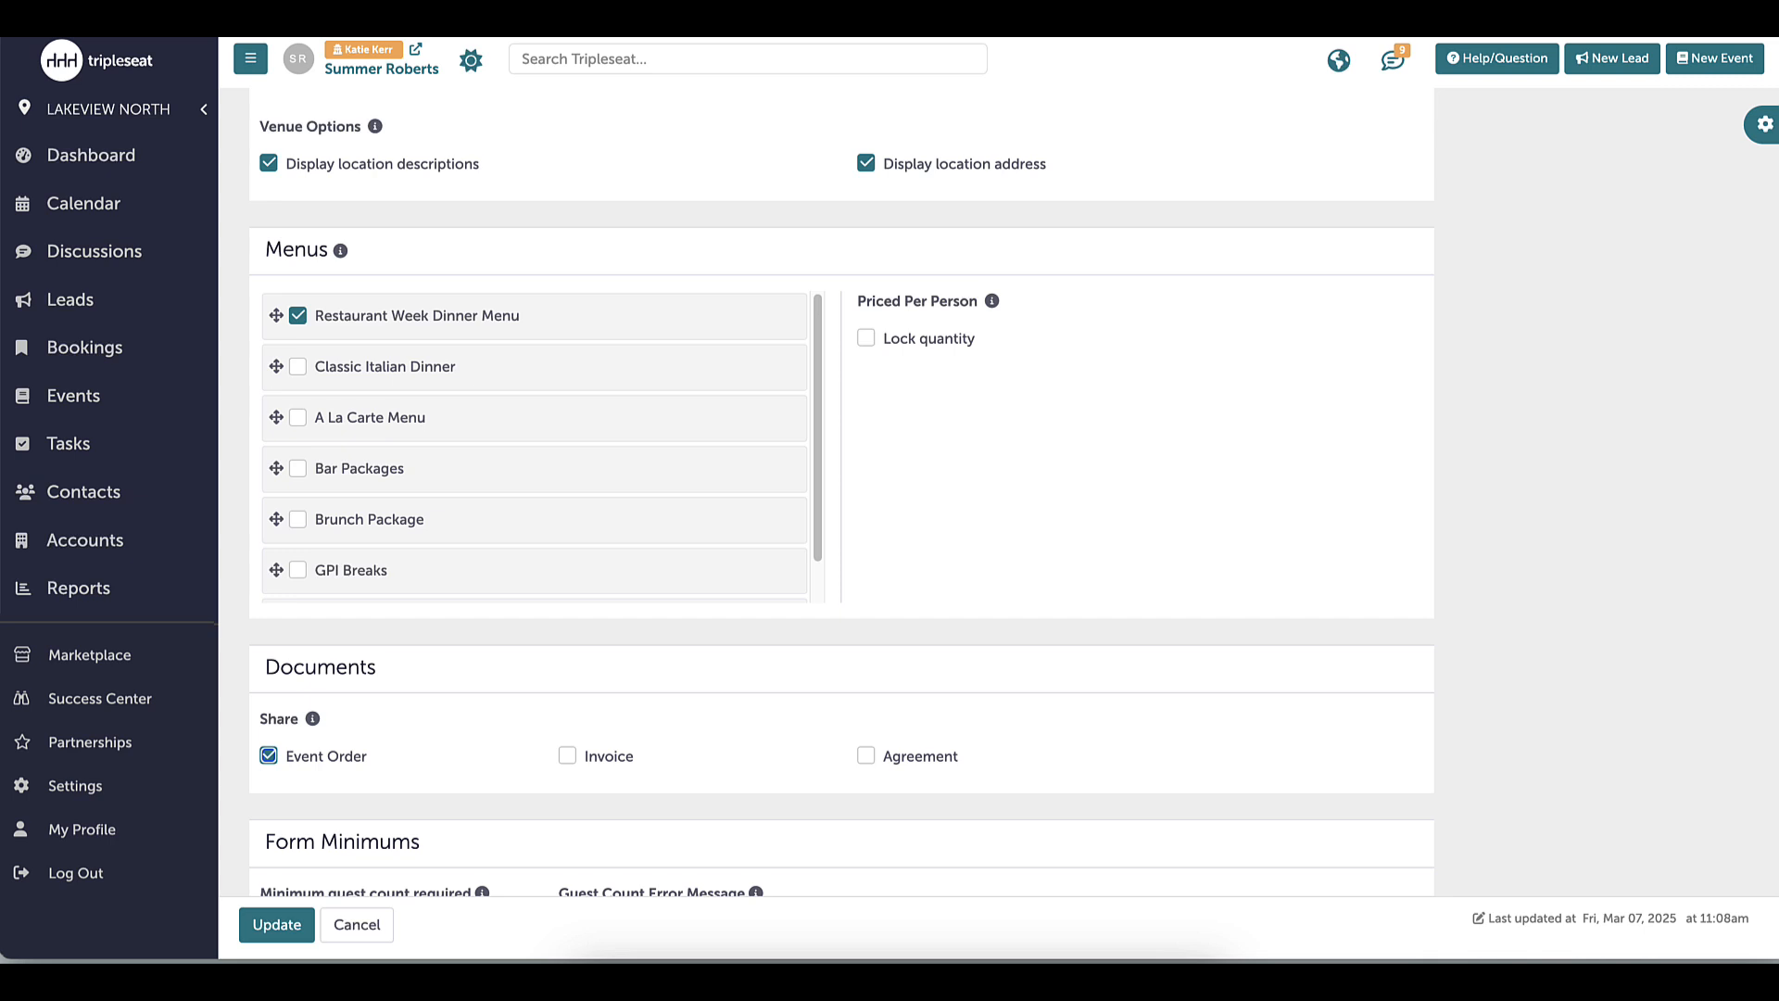
scroll(1772, 420, down, 7)
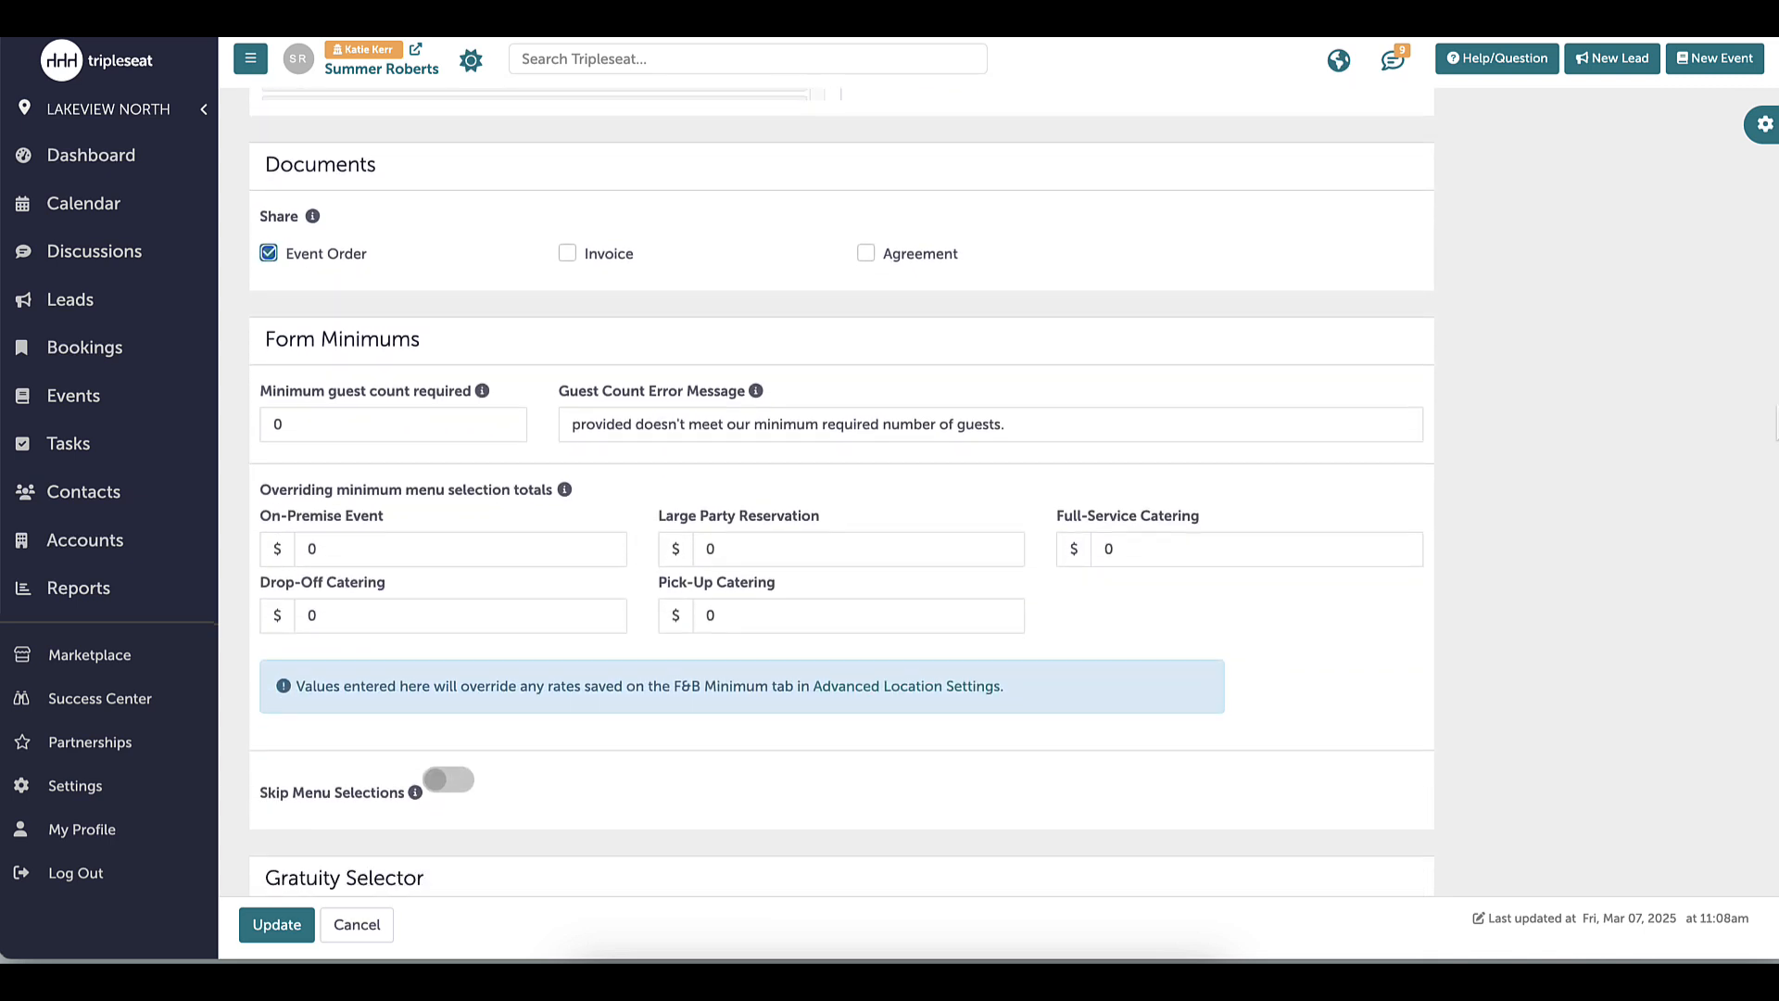
Set the Form Minimums guest count required to 20
double_click(308, 426)
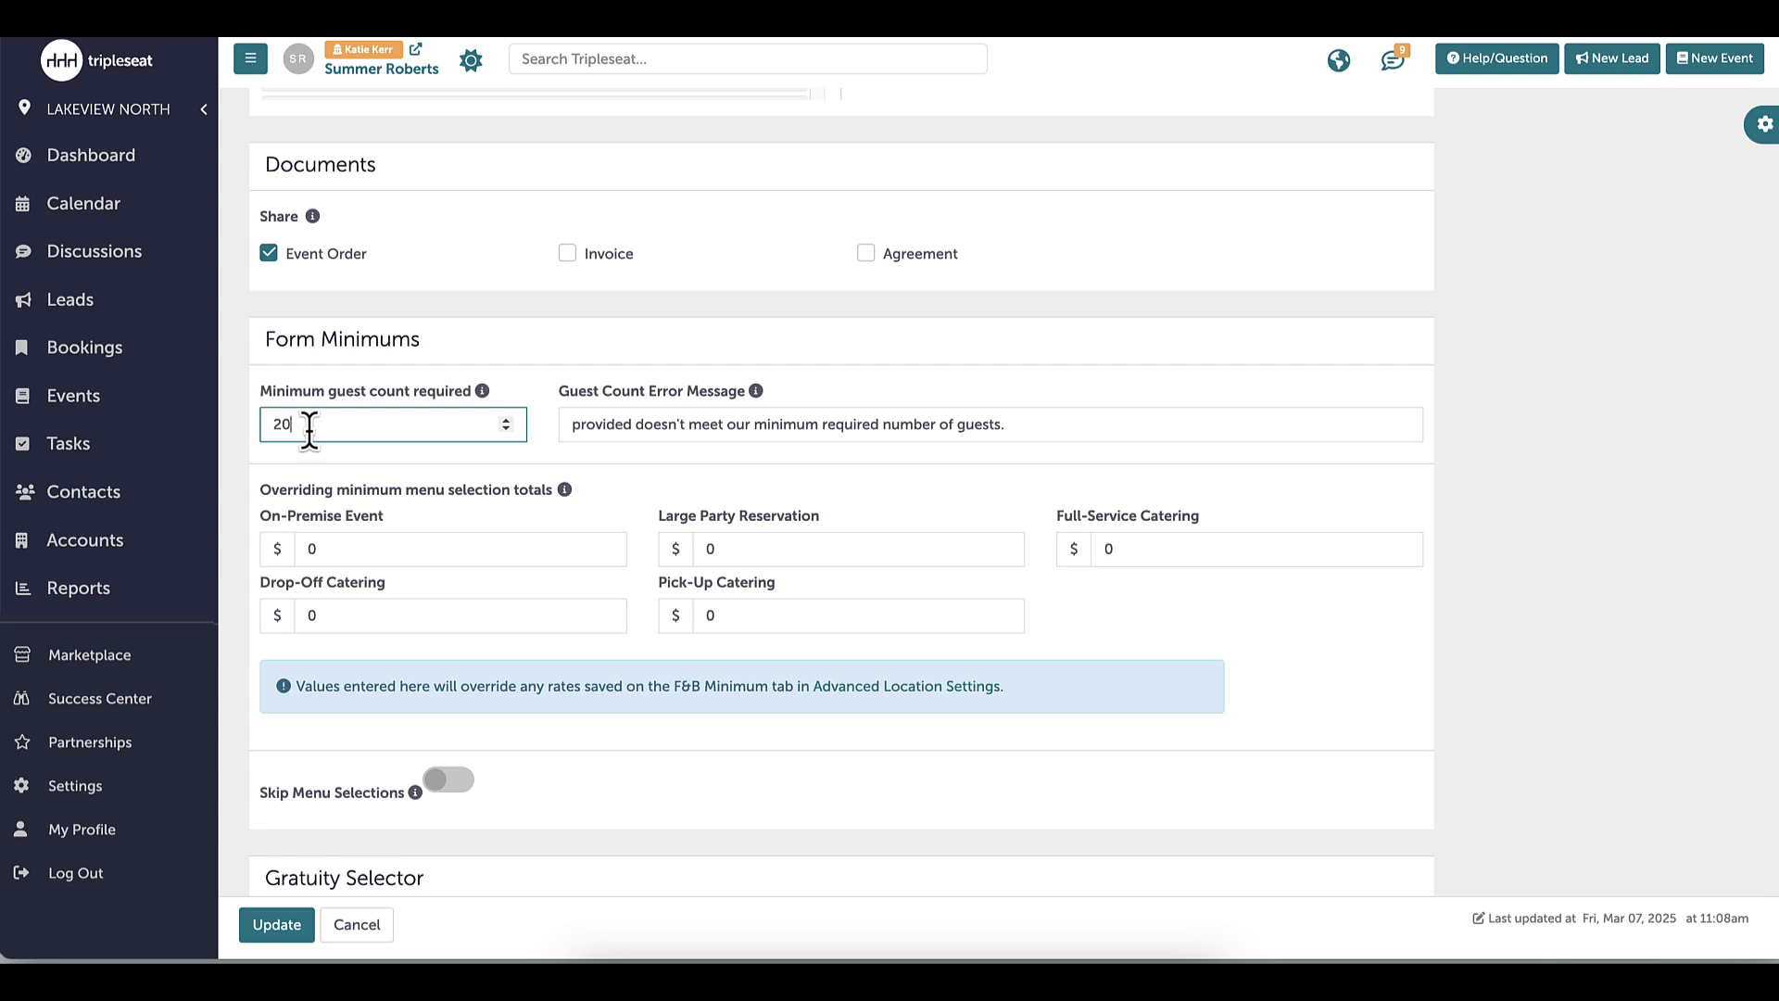
click(418, 470)
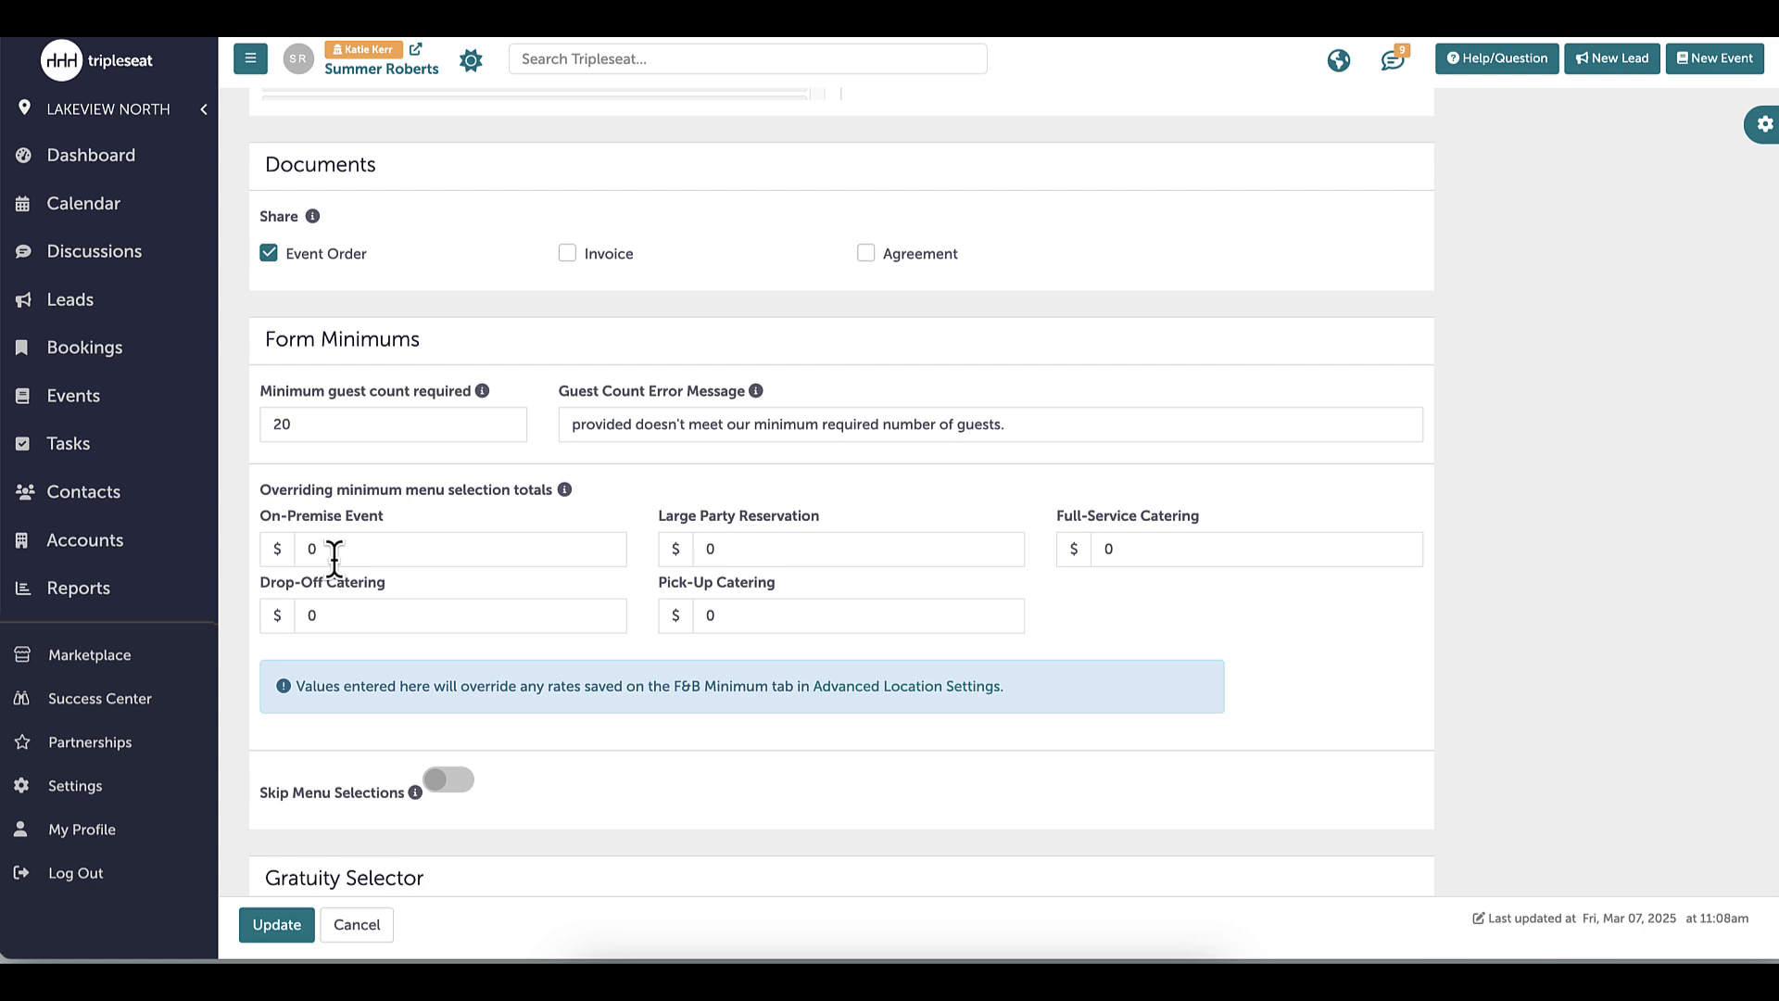
Enable on-premise gratuity, replacing 16 with options of 18, 20 and 25 percent
scroll(1598, 519, down, 5)
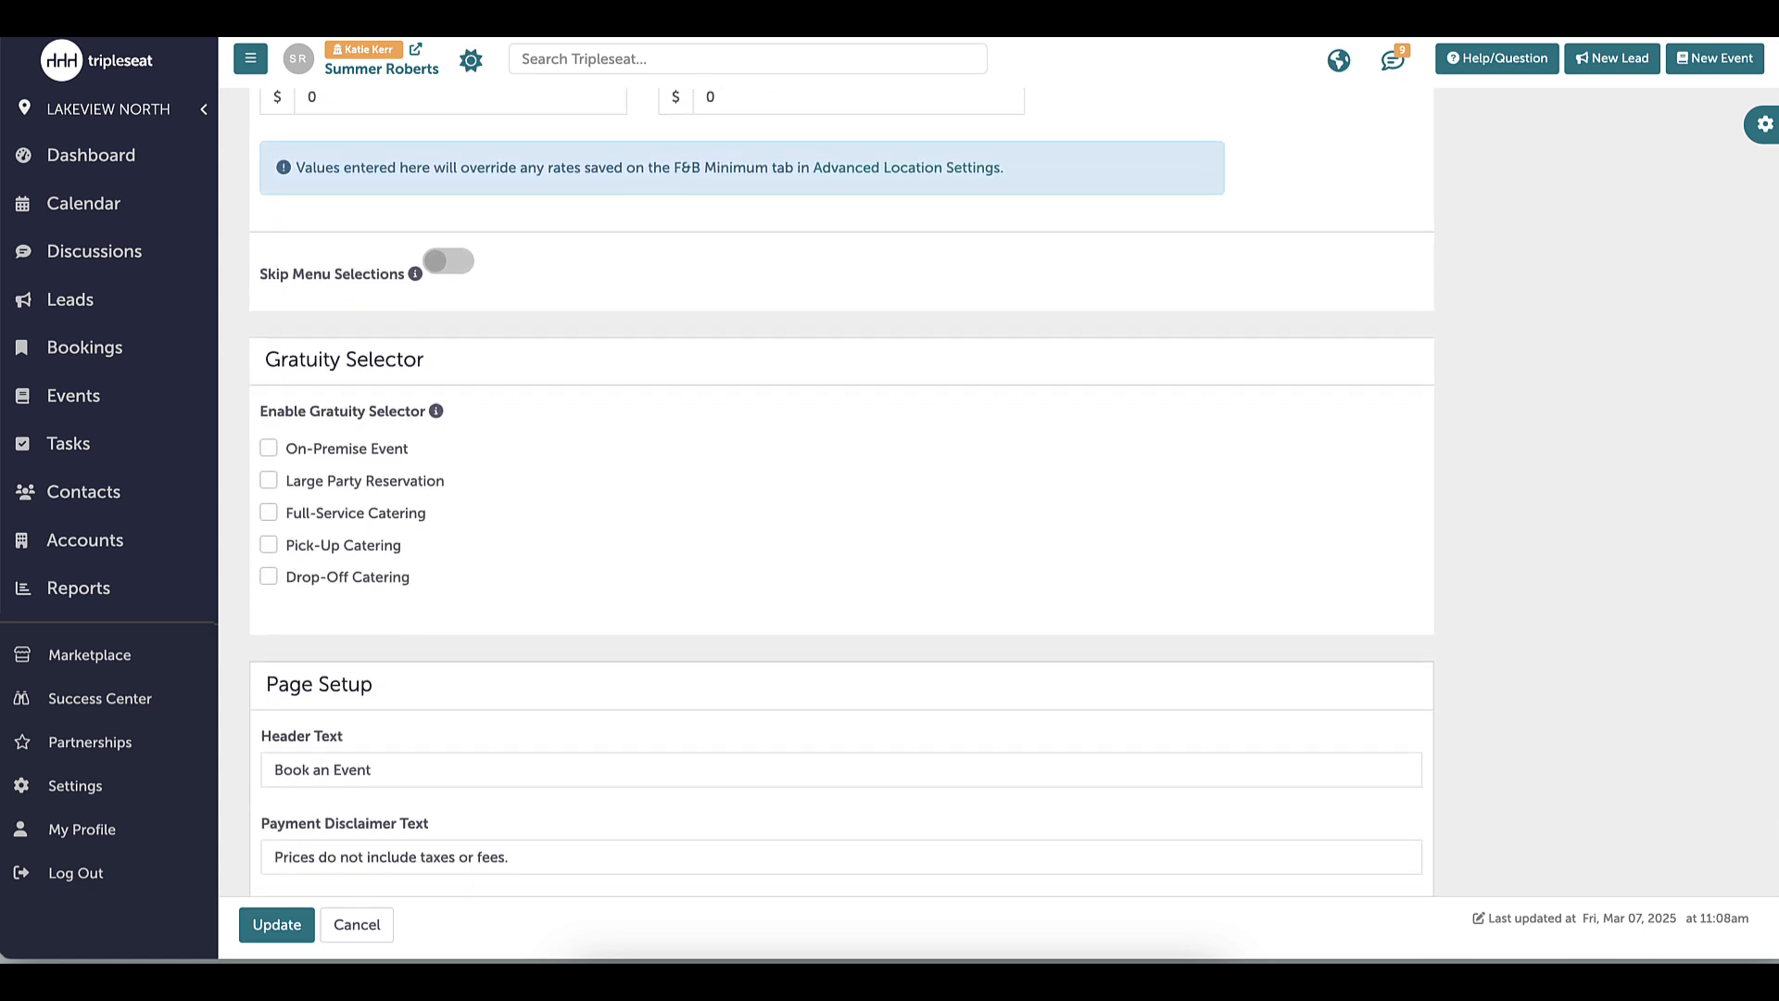
scroll(1747, 528, down, 2)
click(268, 254)
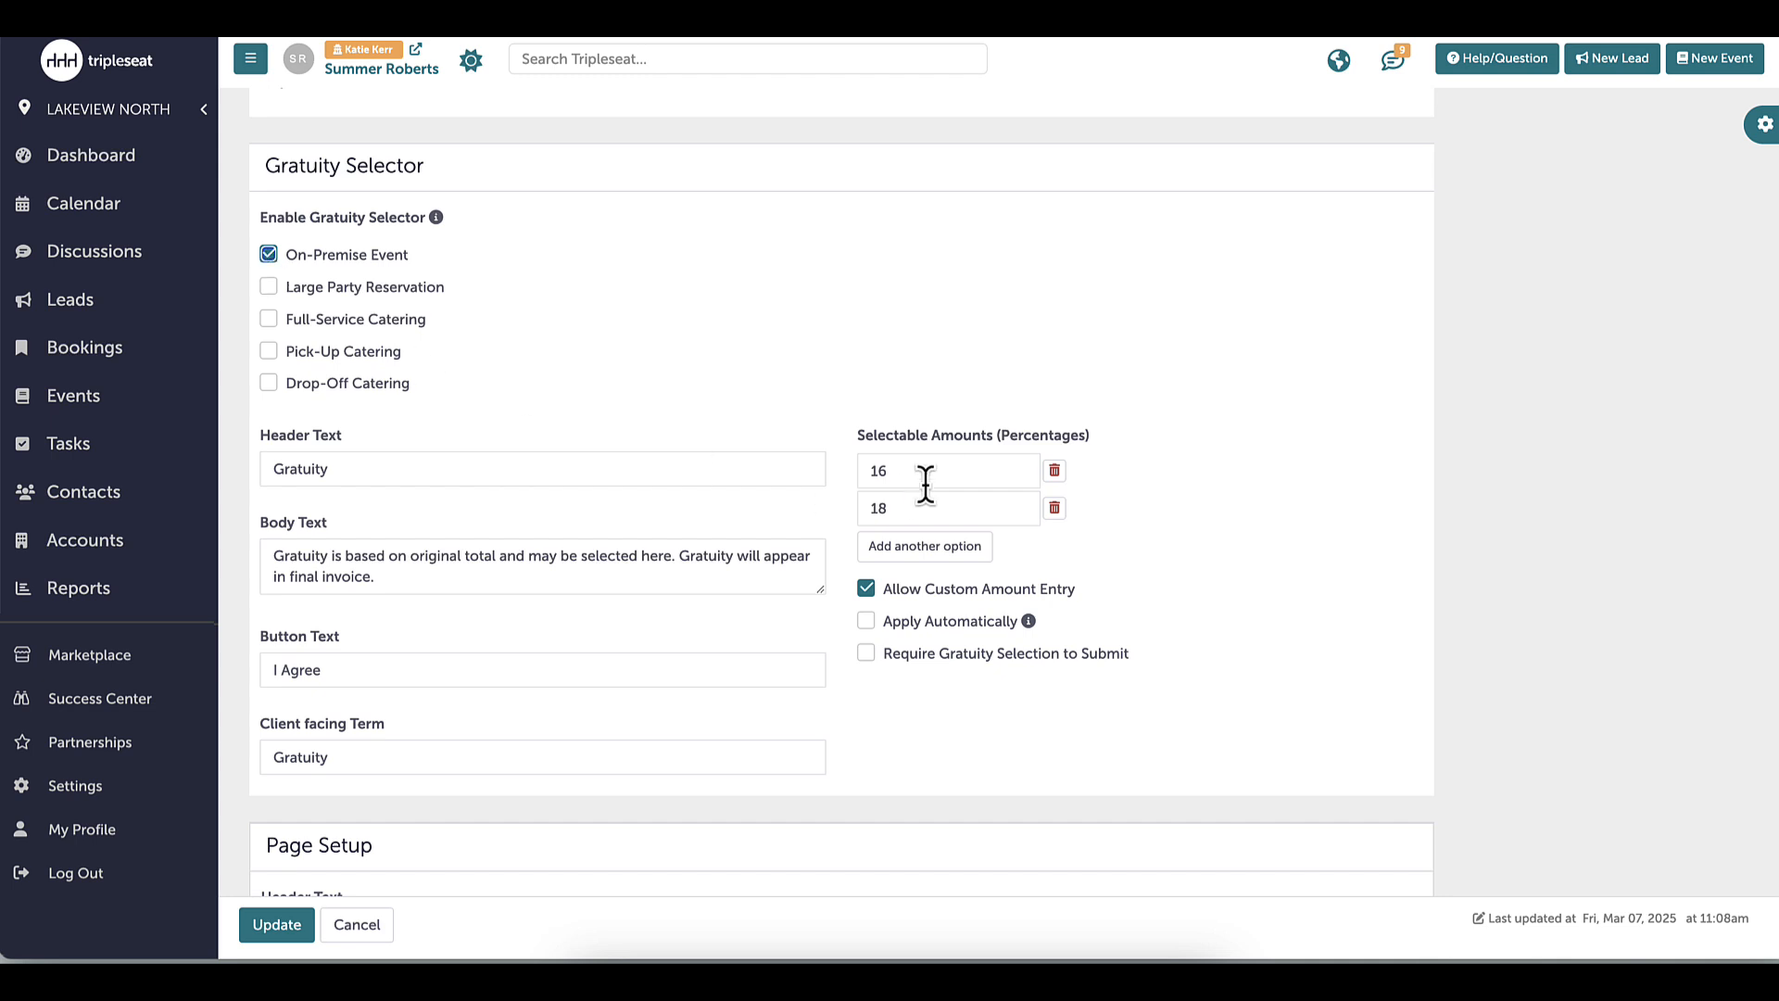
click(1054, 469)
click(1065, 166)
click(945, 508)
click(954, 546)
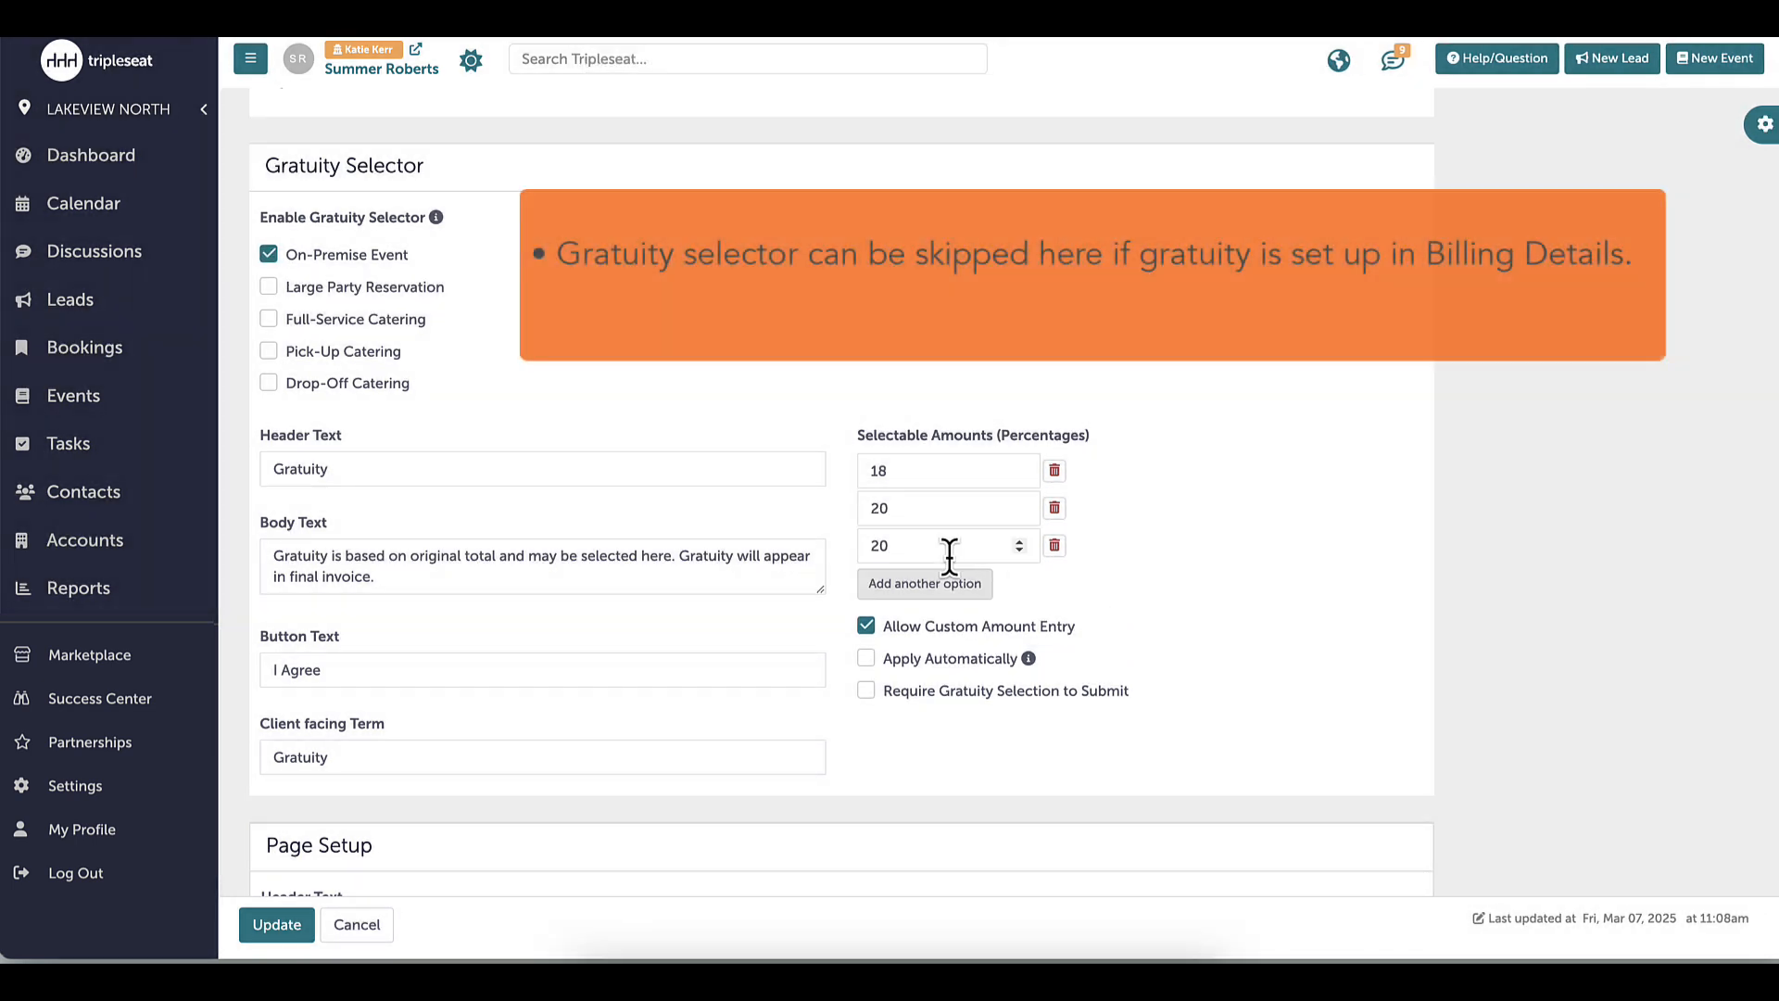
double_click(923, 556)
text(25)
click(1179, 602)
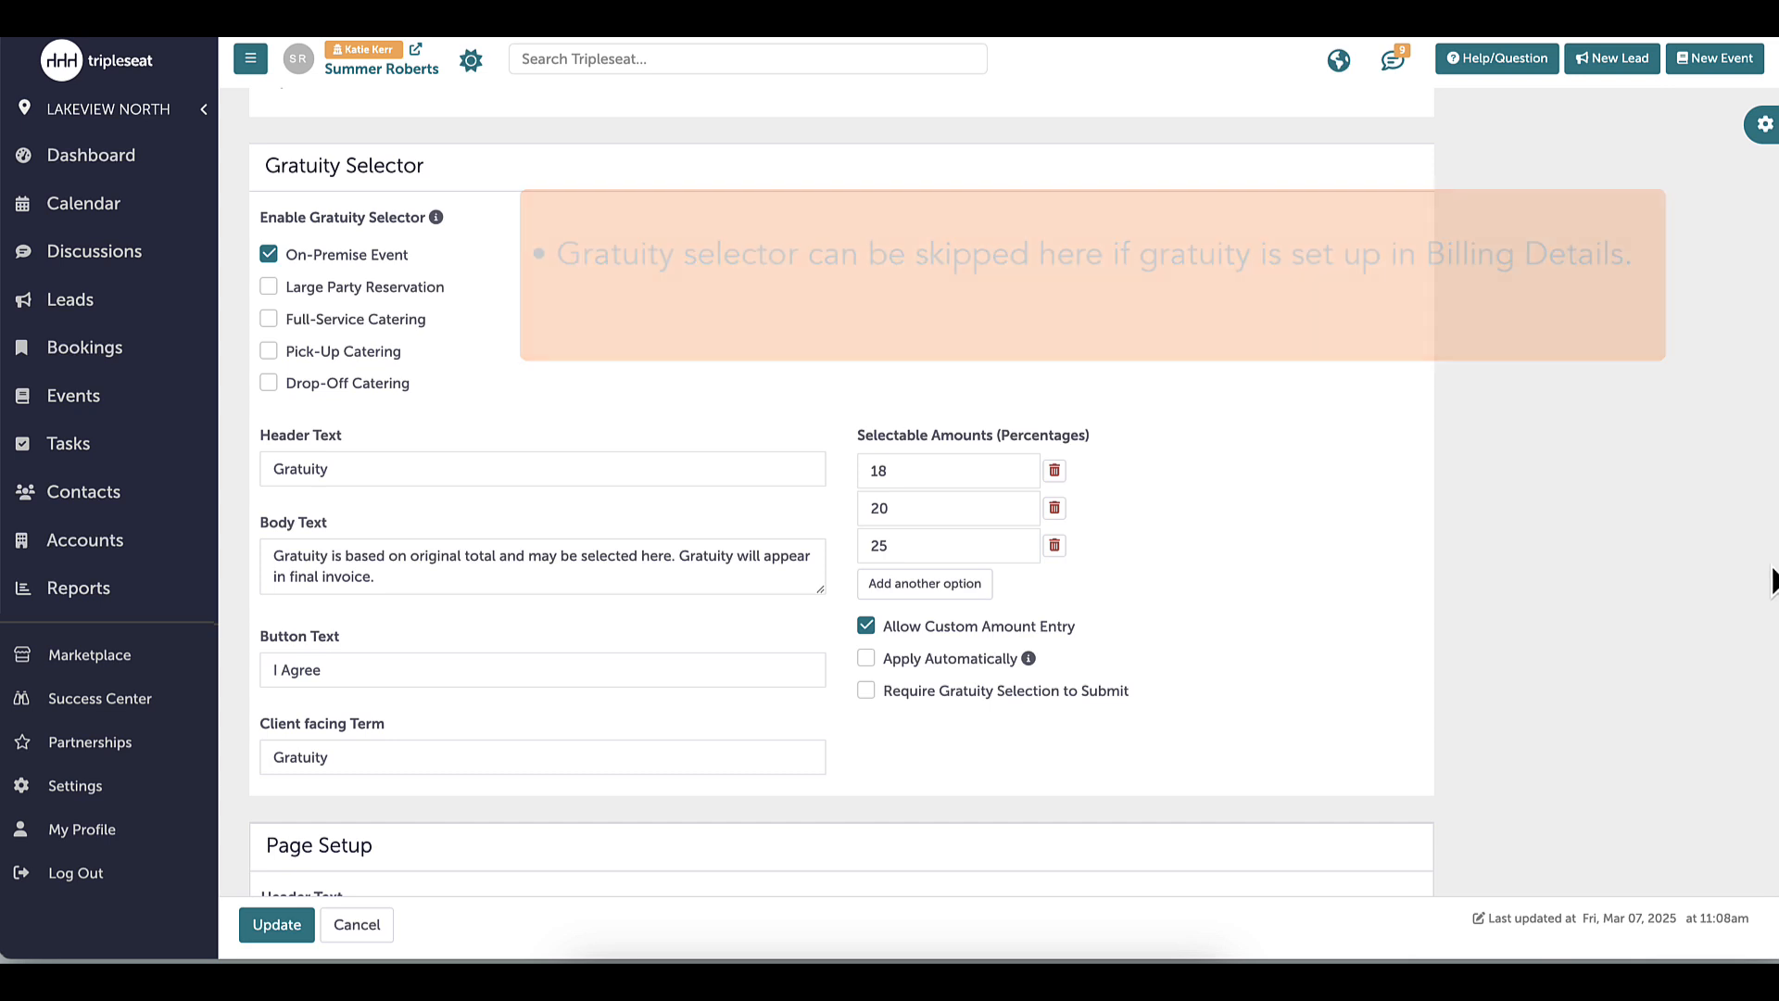
Paste the full terms and conditions text into the form
scroll(844, 491, down, 5)
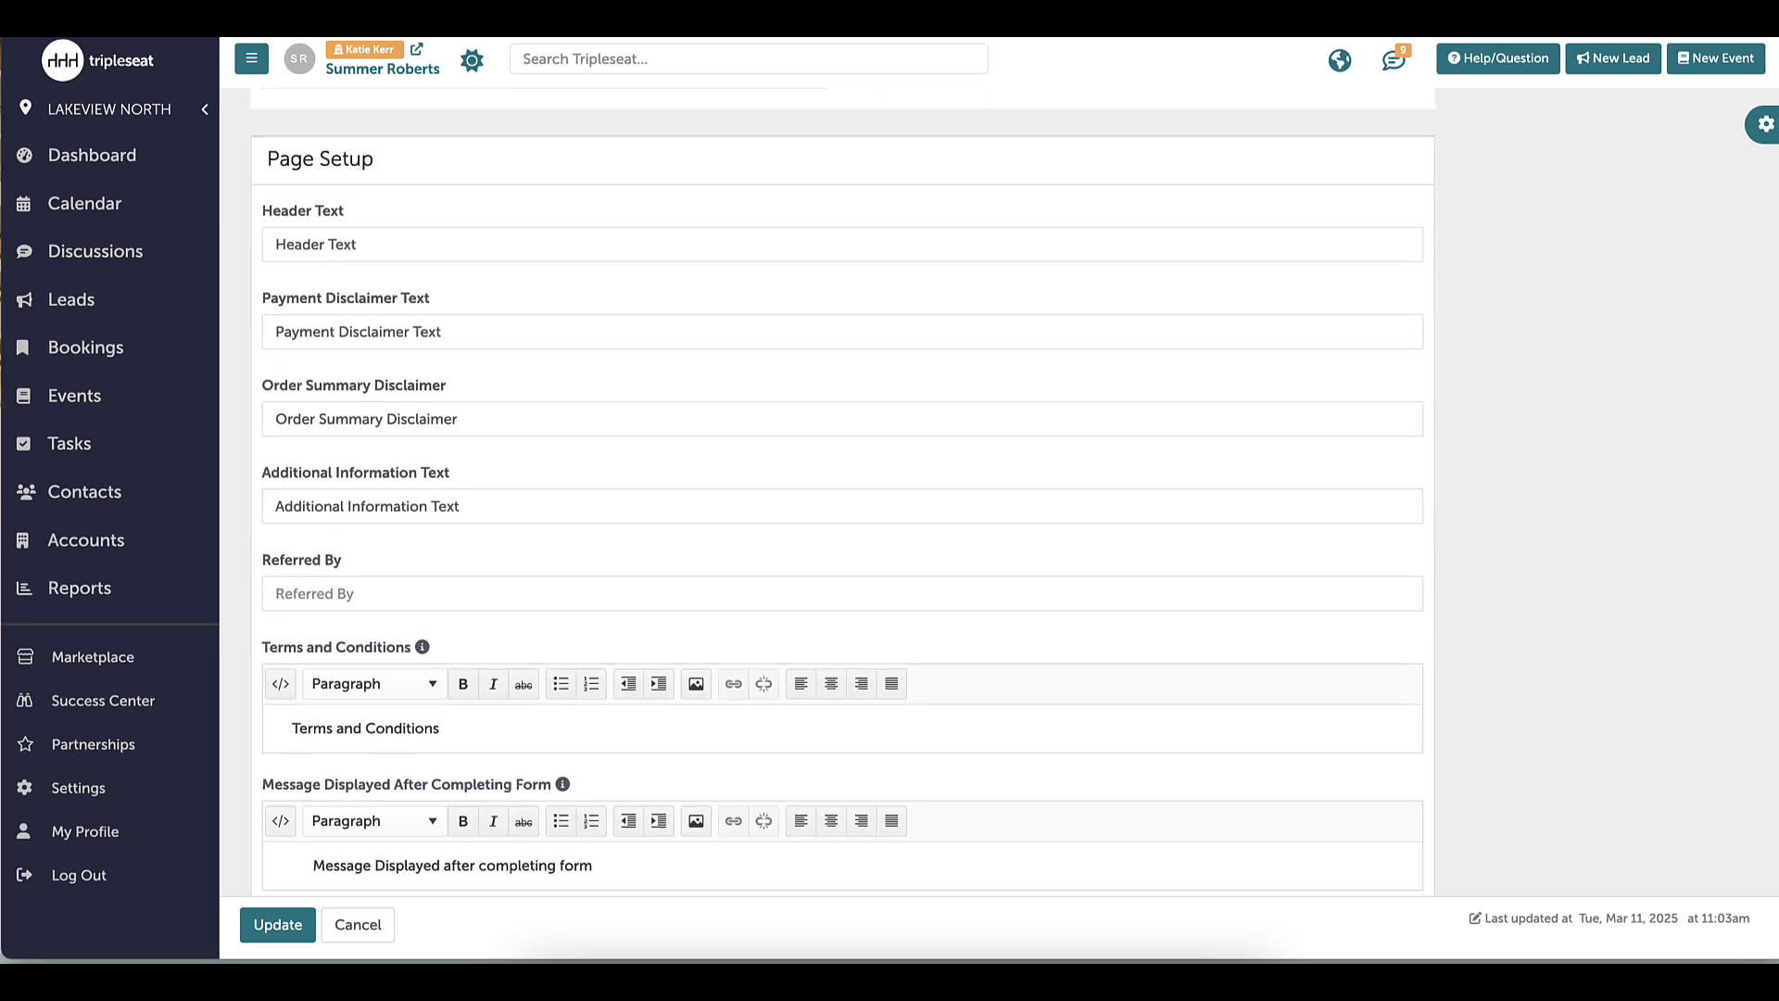
scroll(843, 491, down, 1)
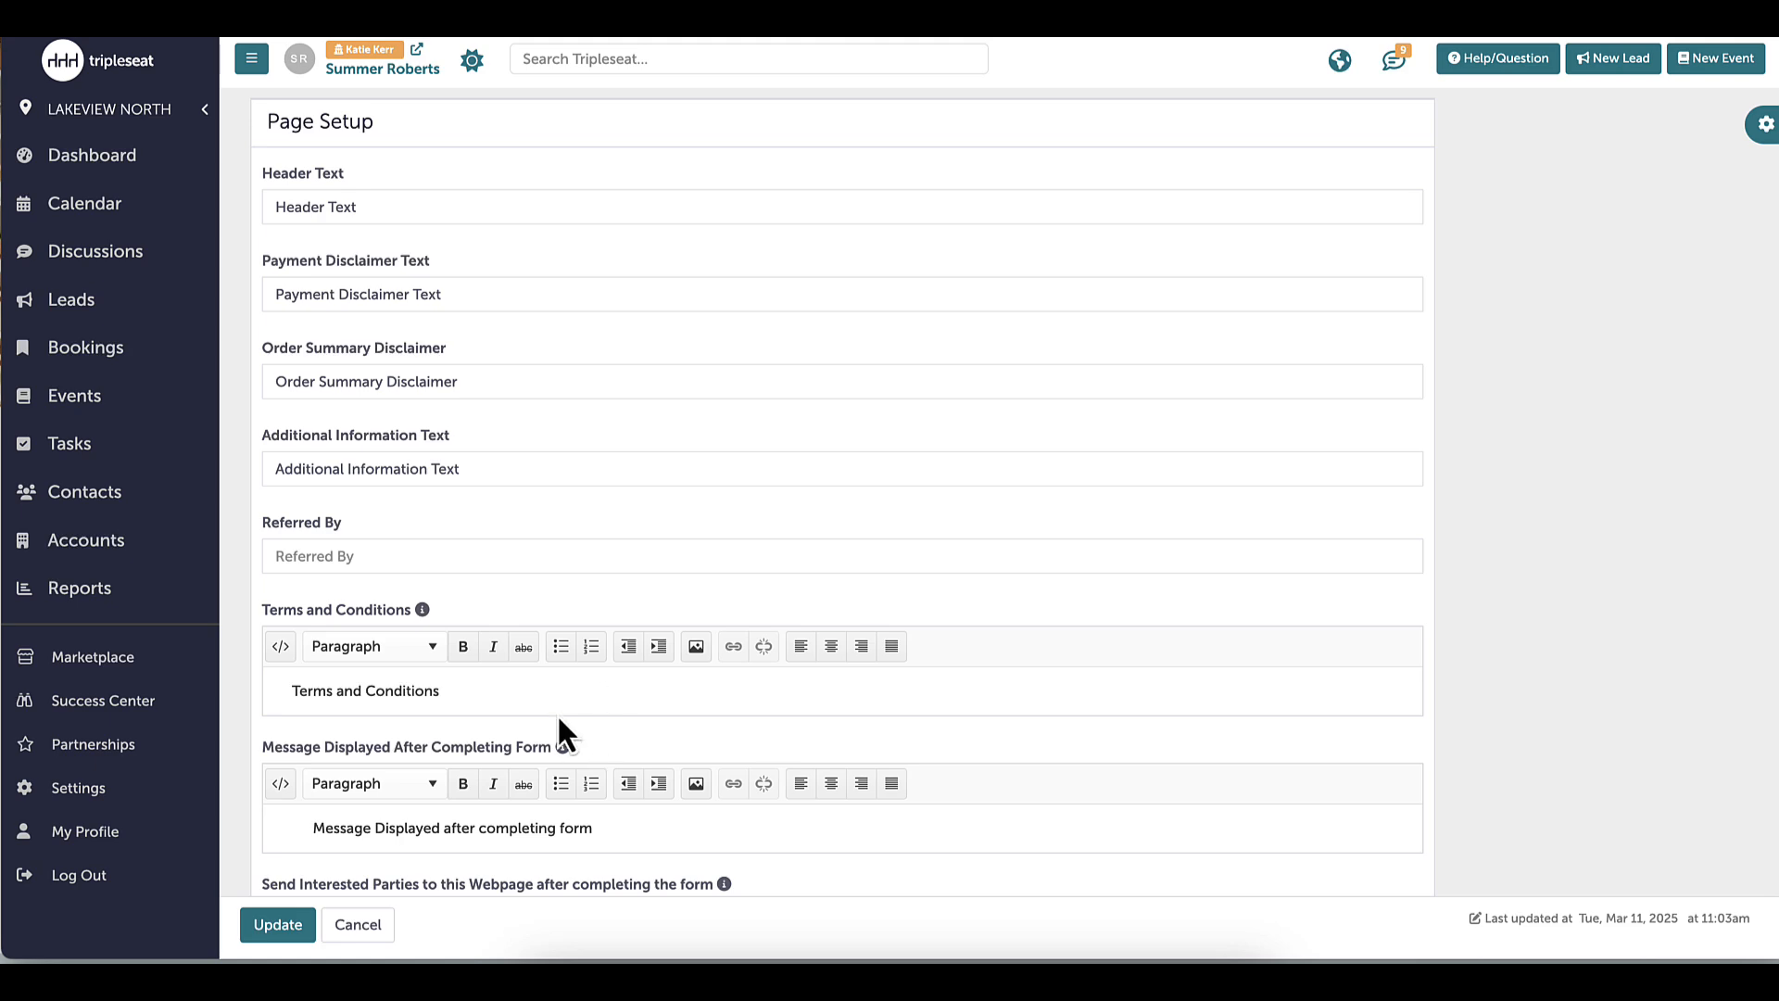
click(306, 687)
key(ctrl+v)
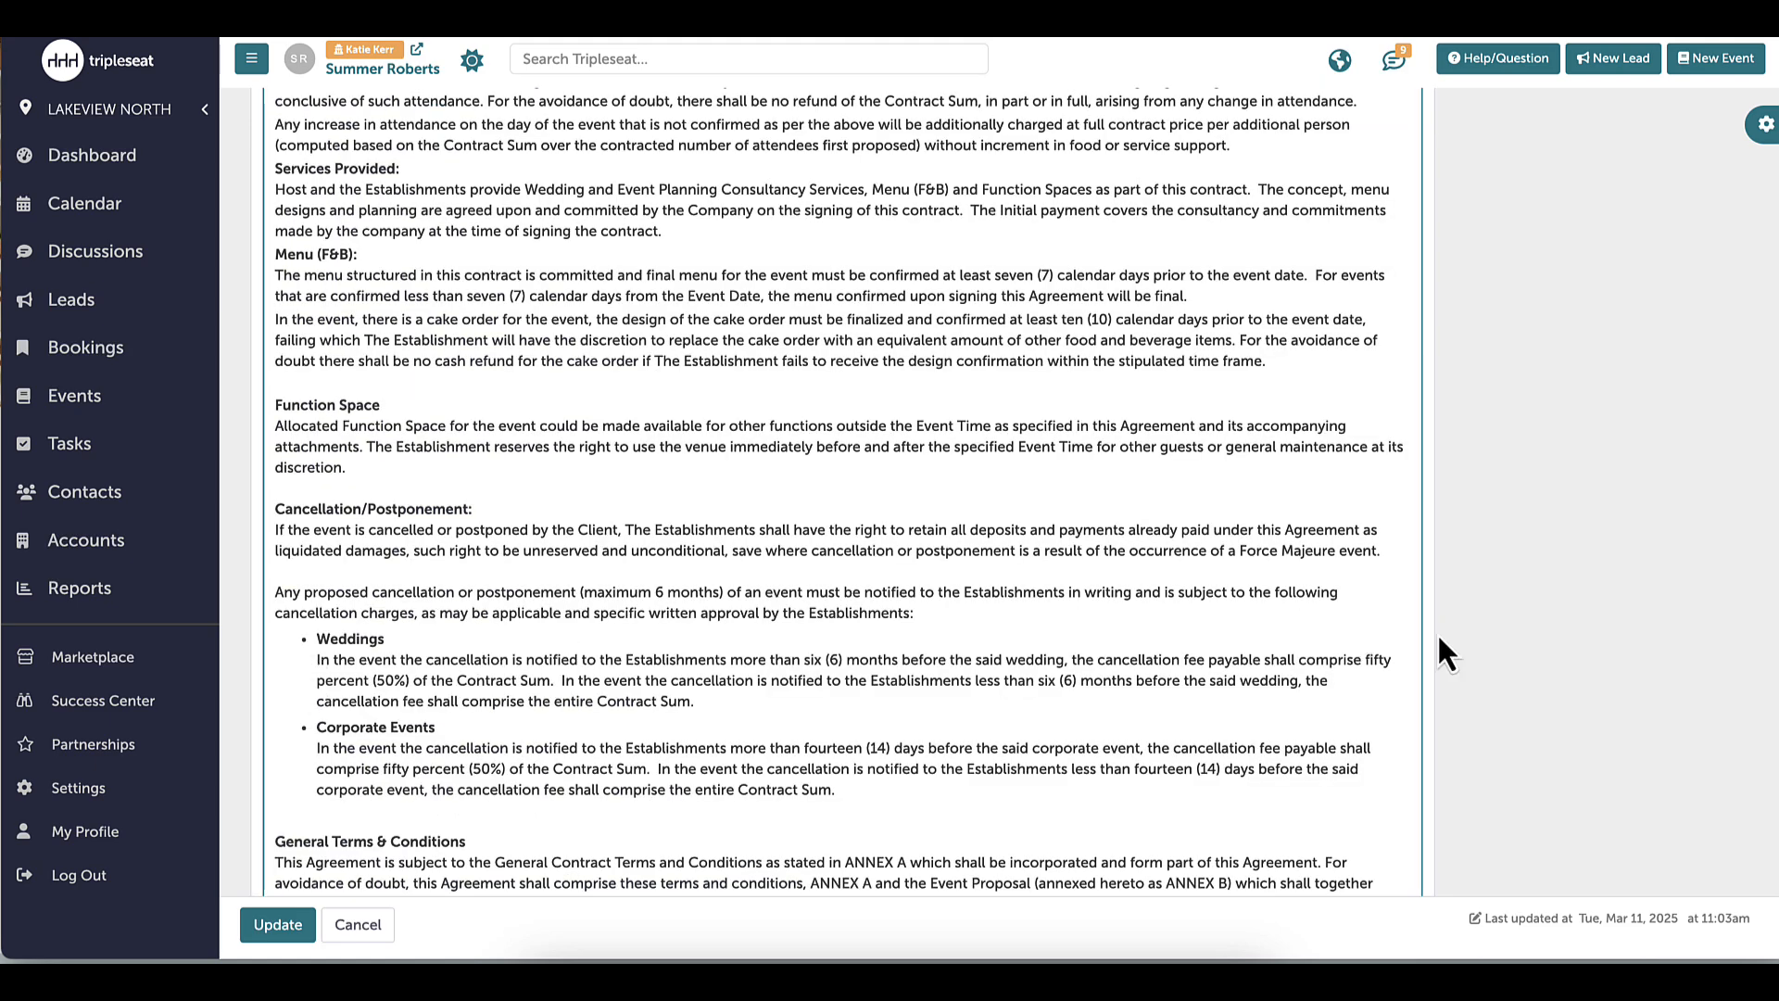
Set booking expiration to 24 hours and enter a thank-you completion message promising a 24-hour reply
scroll(843, 491, down, 6)
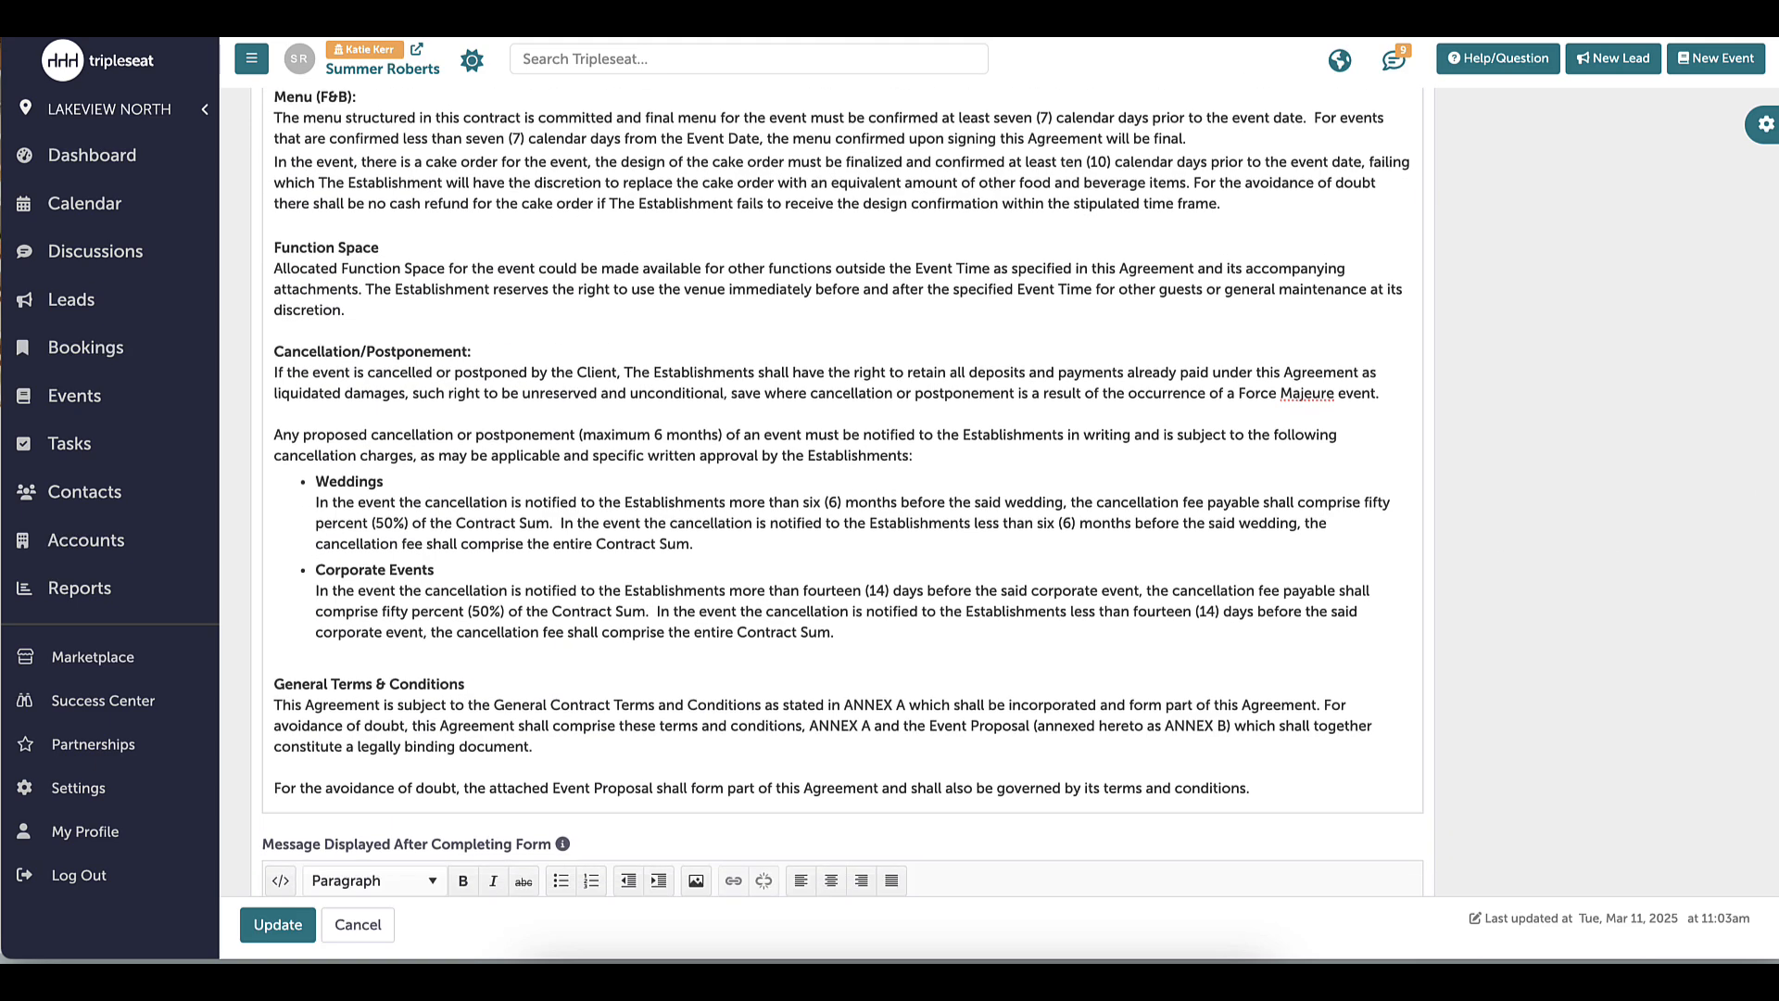
scroll(1686, 686, down, 2)
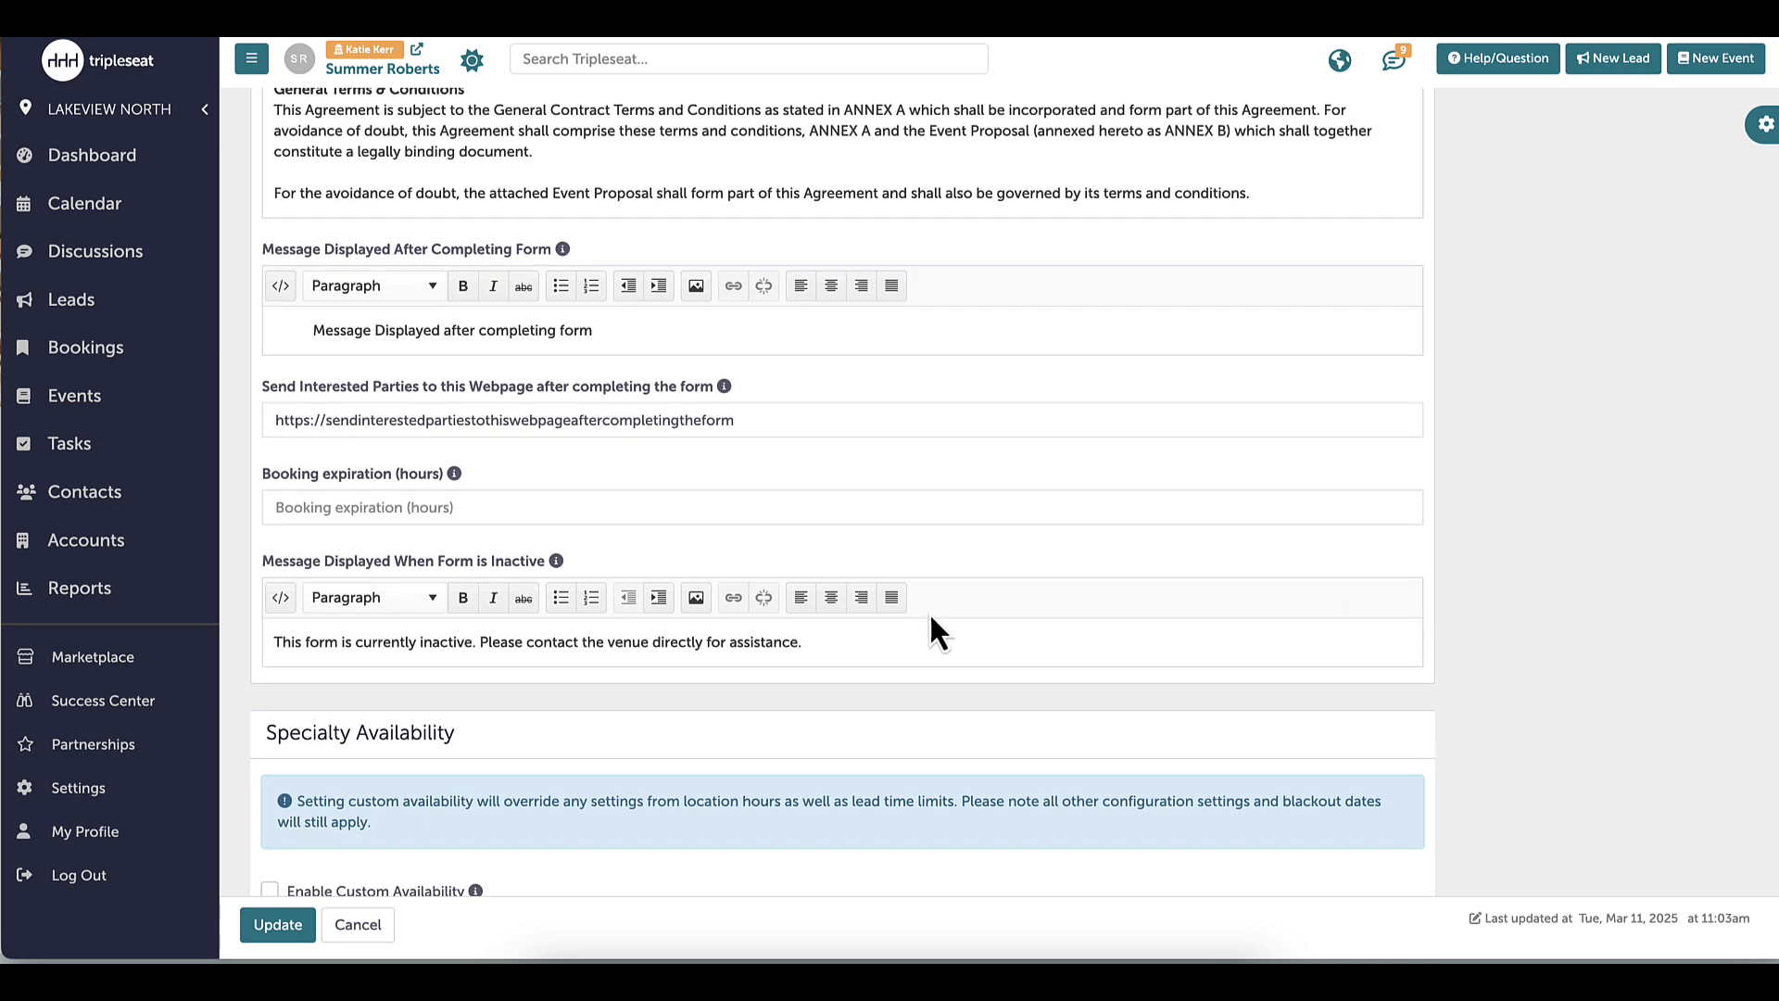
click(391, 519)
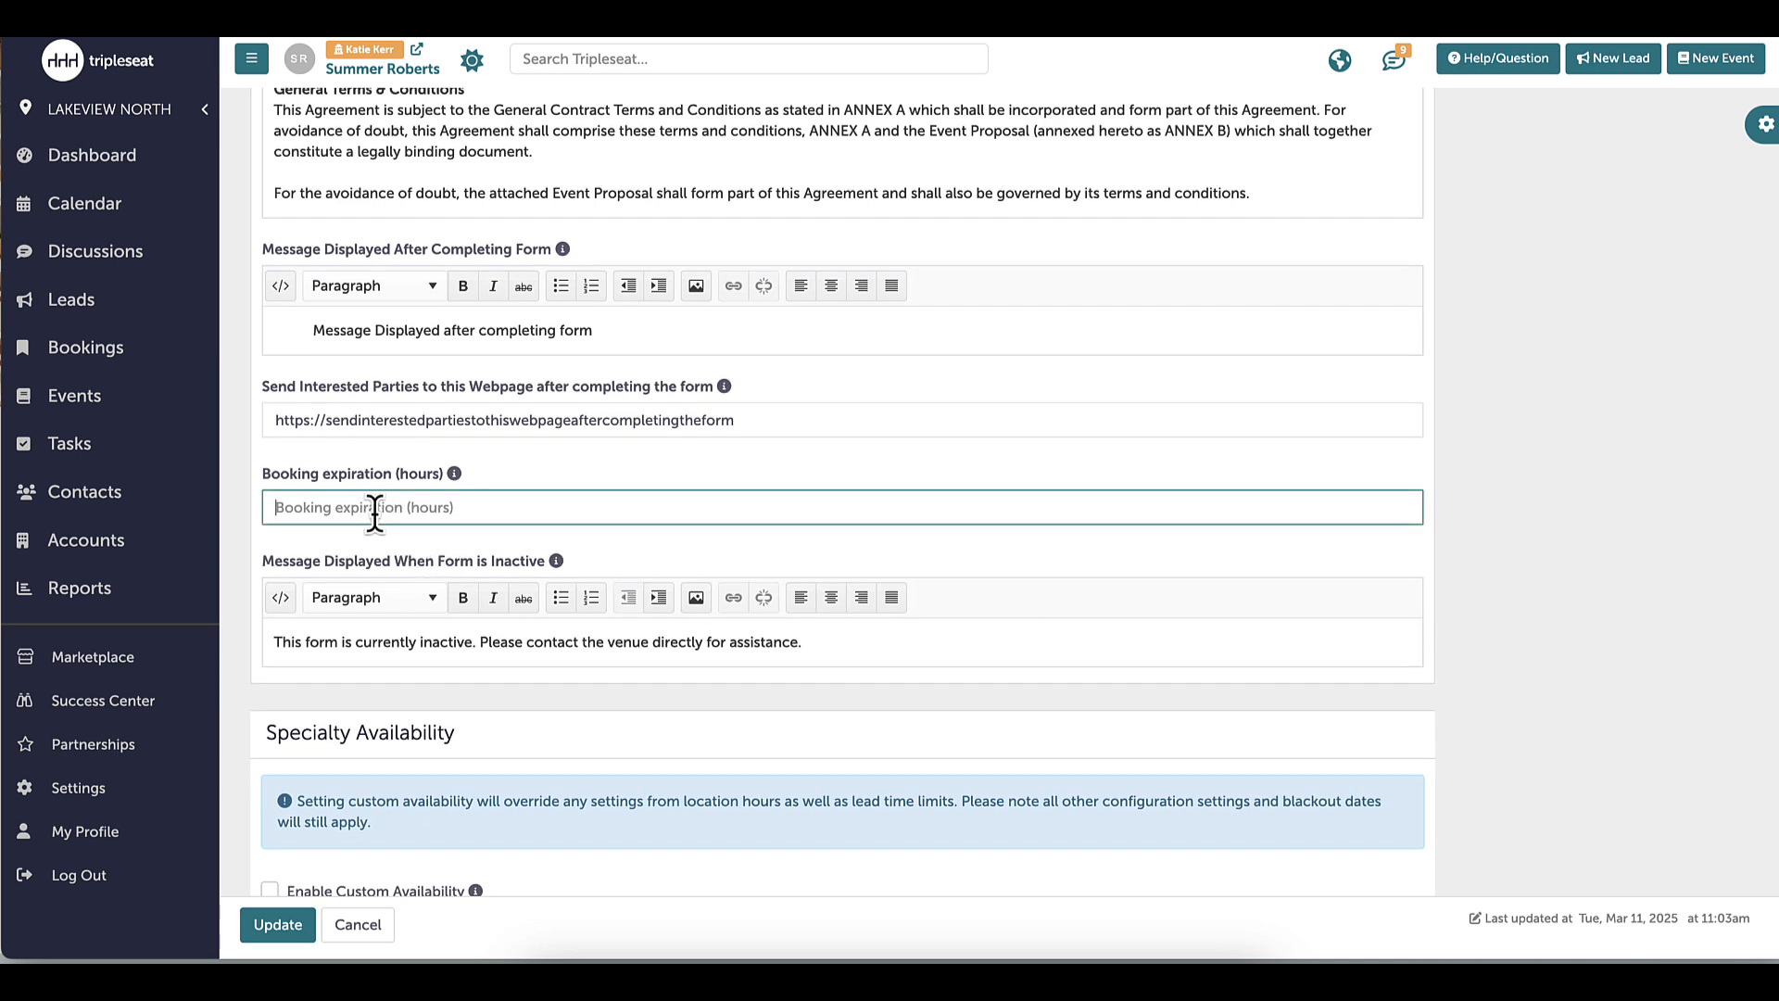
text(24)
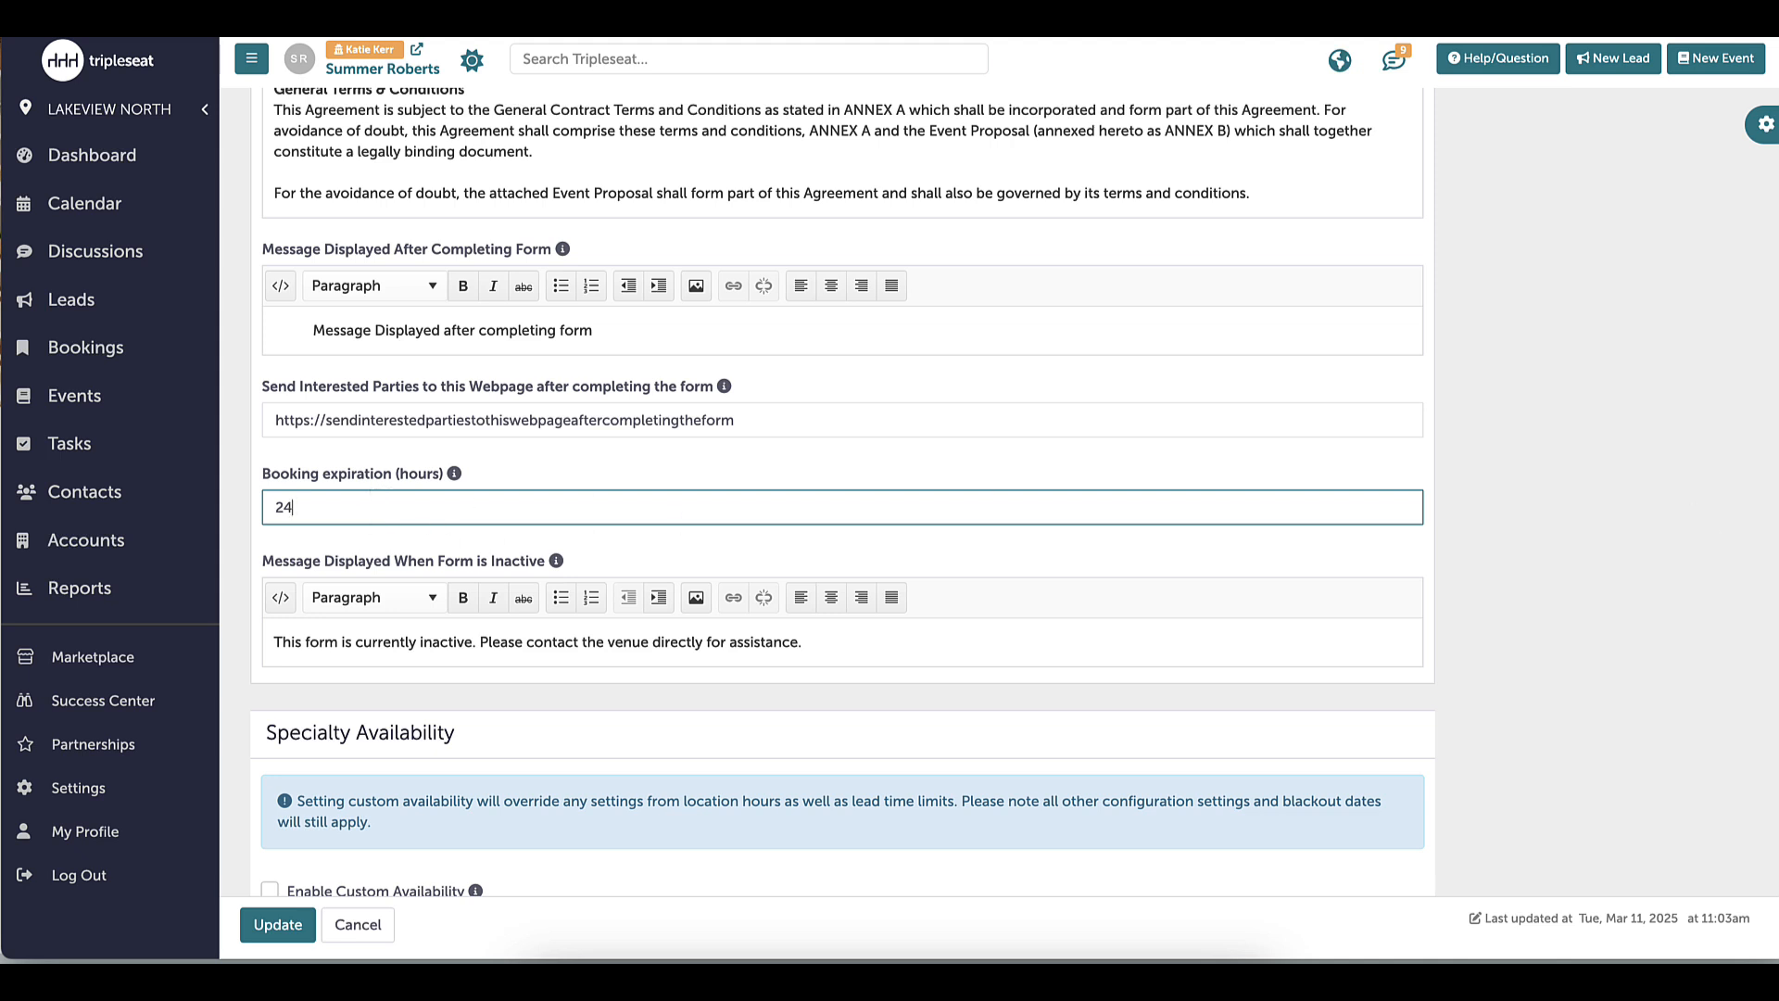
click(565, 330)
text(Thank you for submitting your reque)
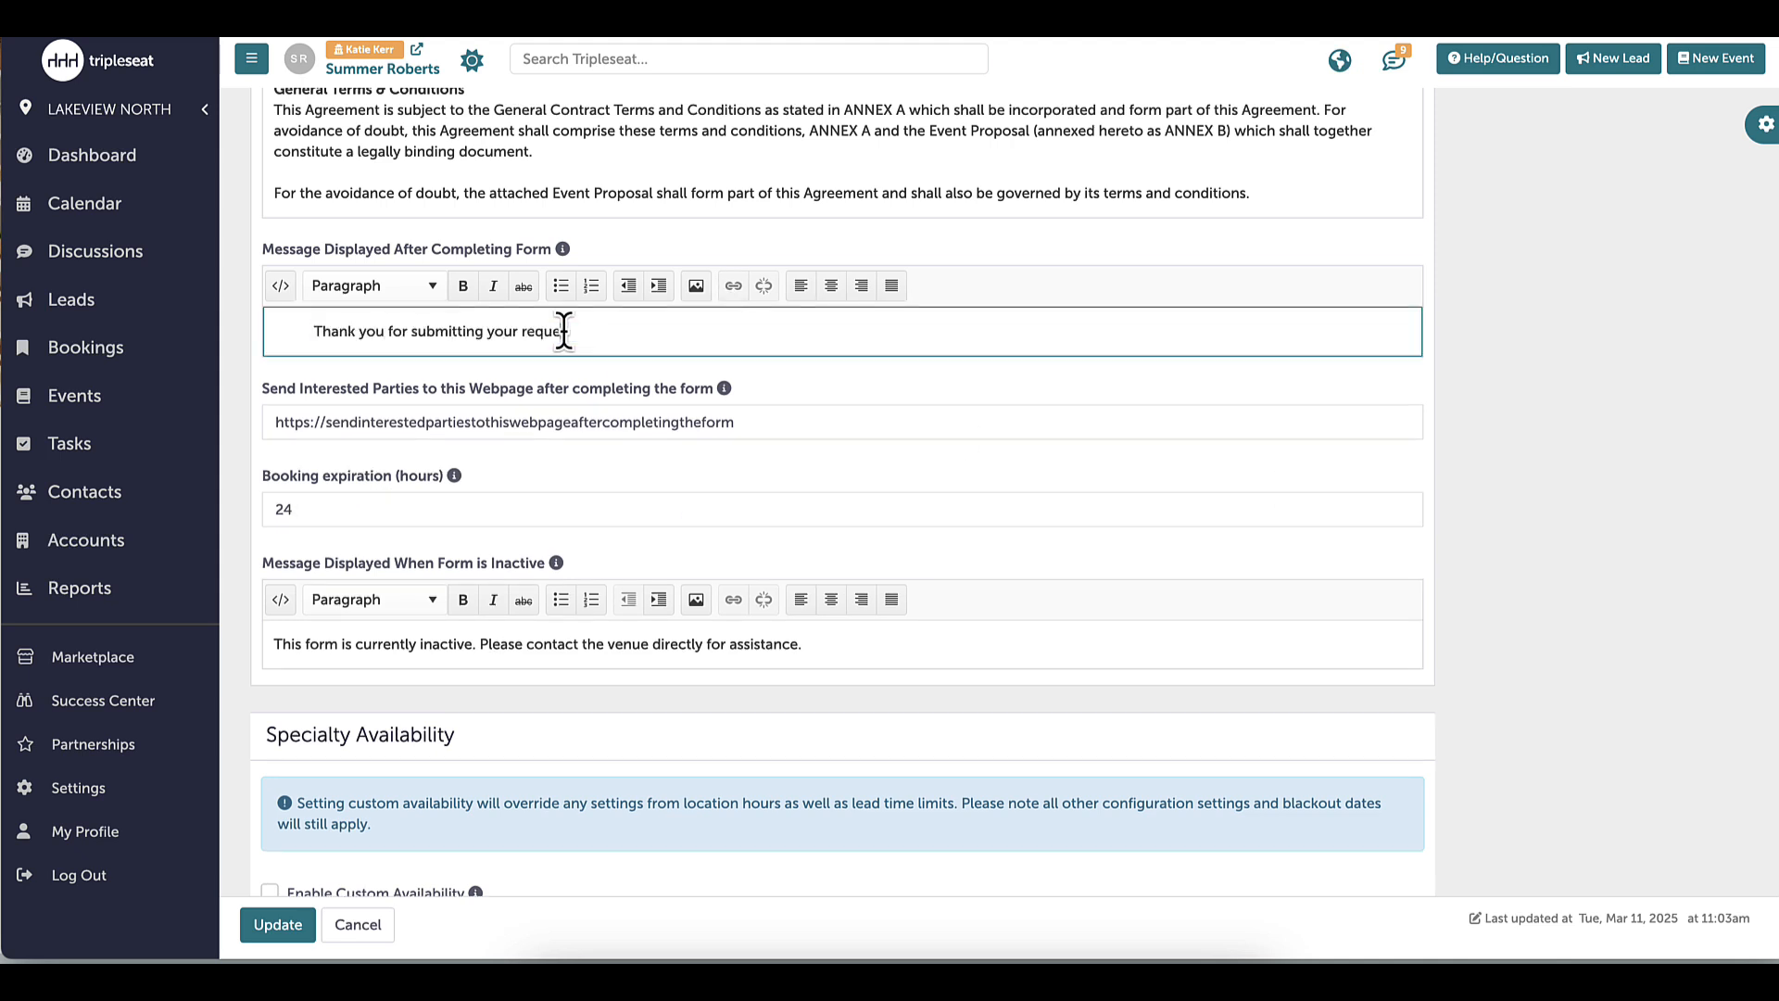
text(st. We will notify you within 24 hours. If you do not receive a confirm)
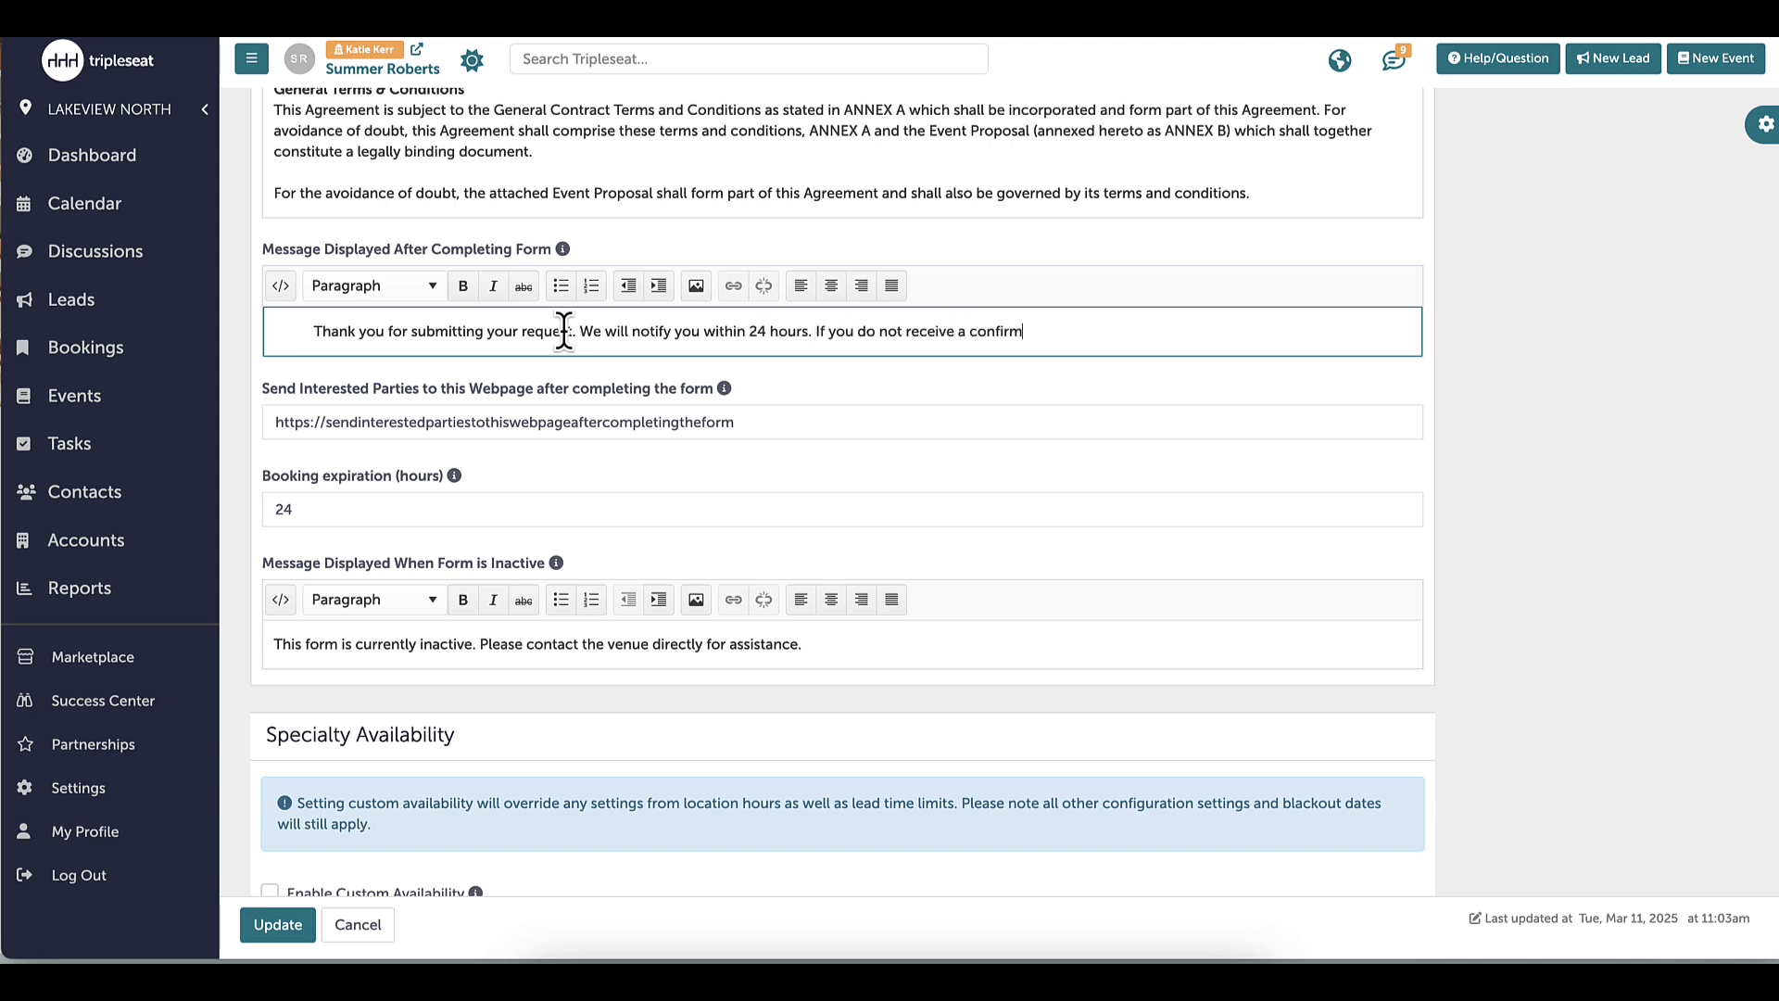
text(ation, please be sure to check your spam folder)
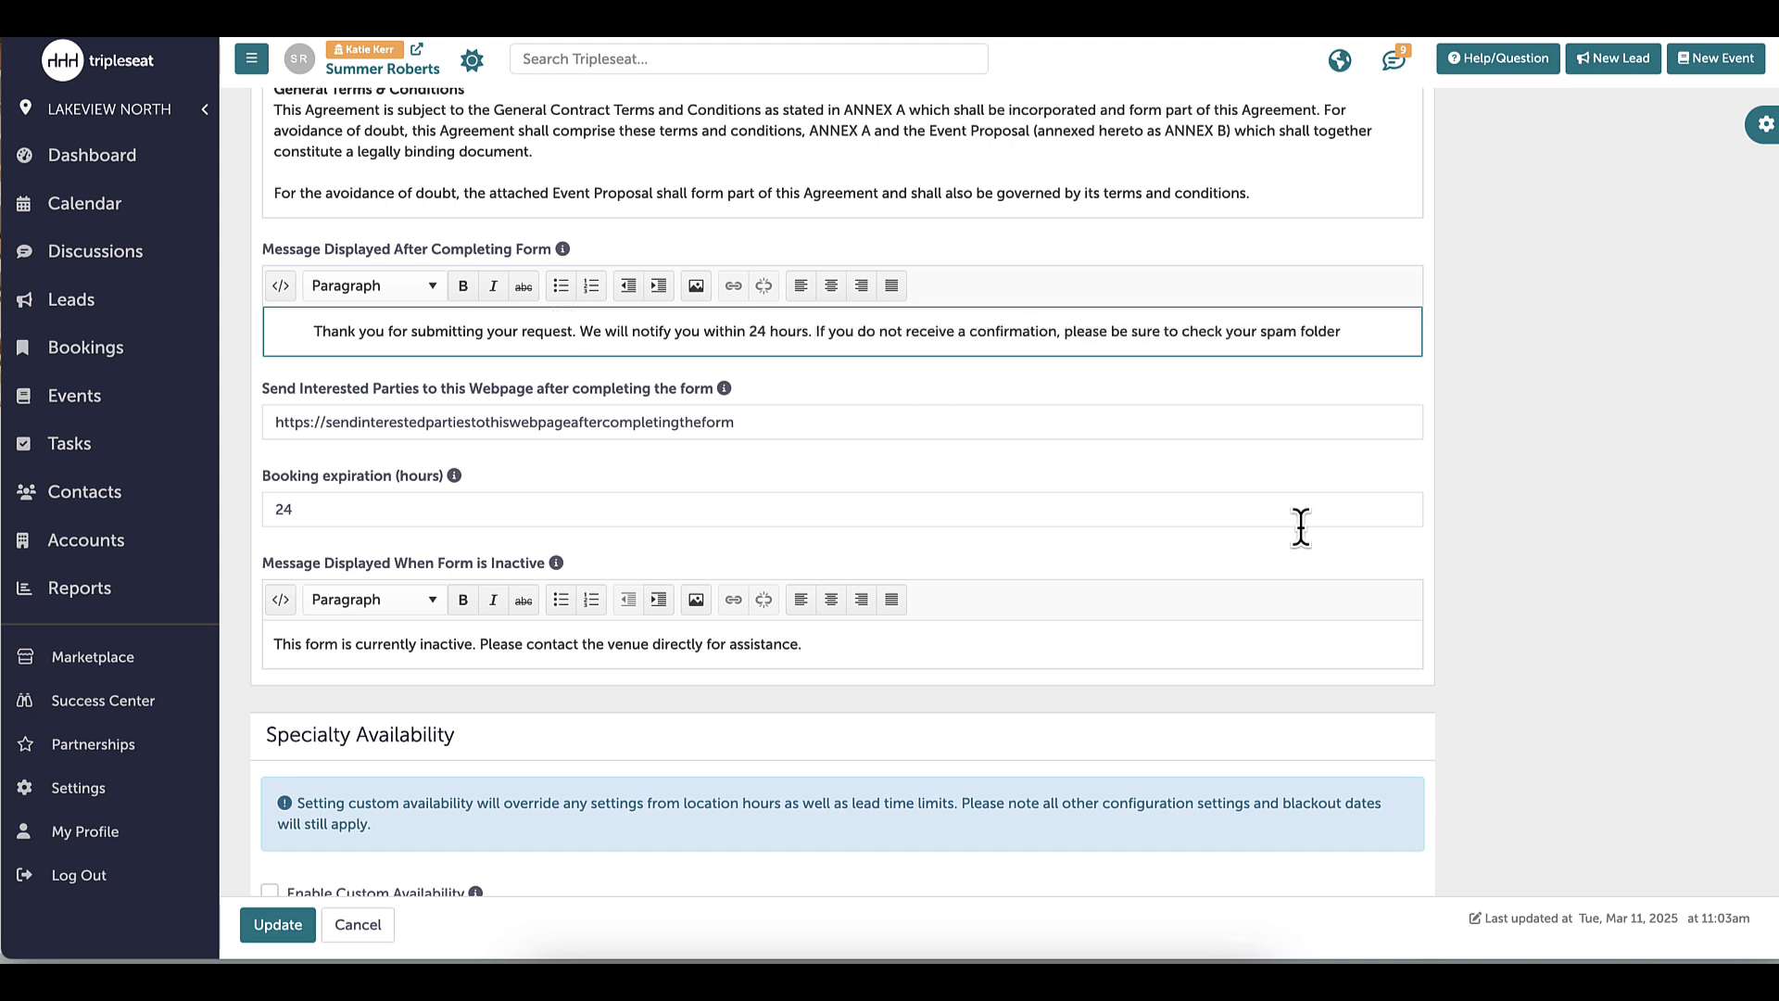
scroll(1299, 525, down, 1)
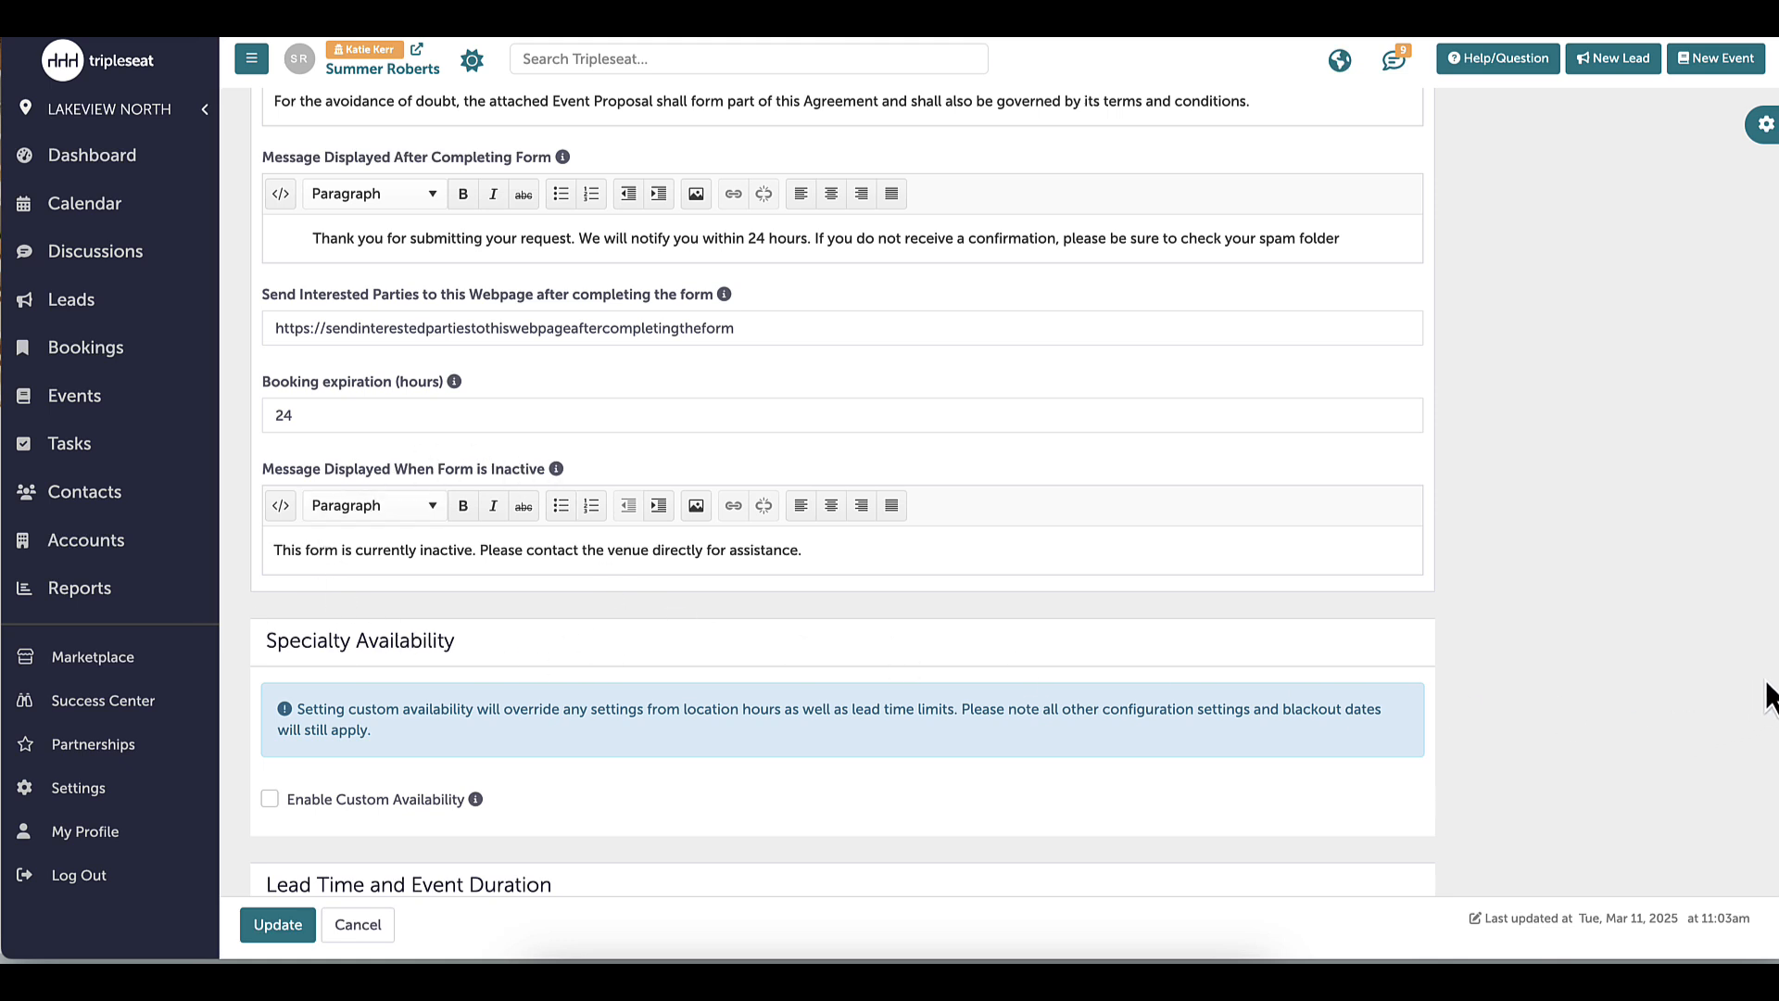
Insert 'within 24 hours' before 'when' in the Auto-Response Email Body
scroll(843, 491, down, 5)
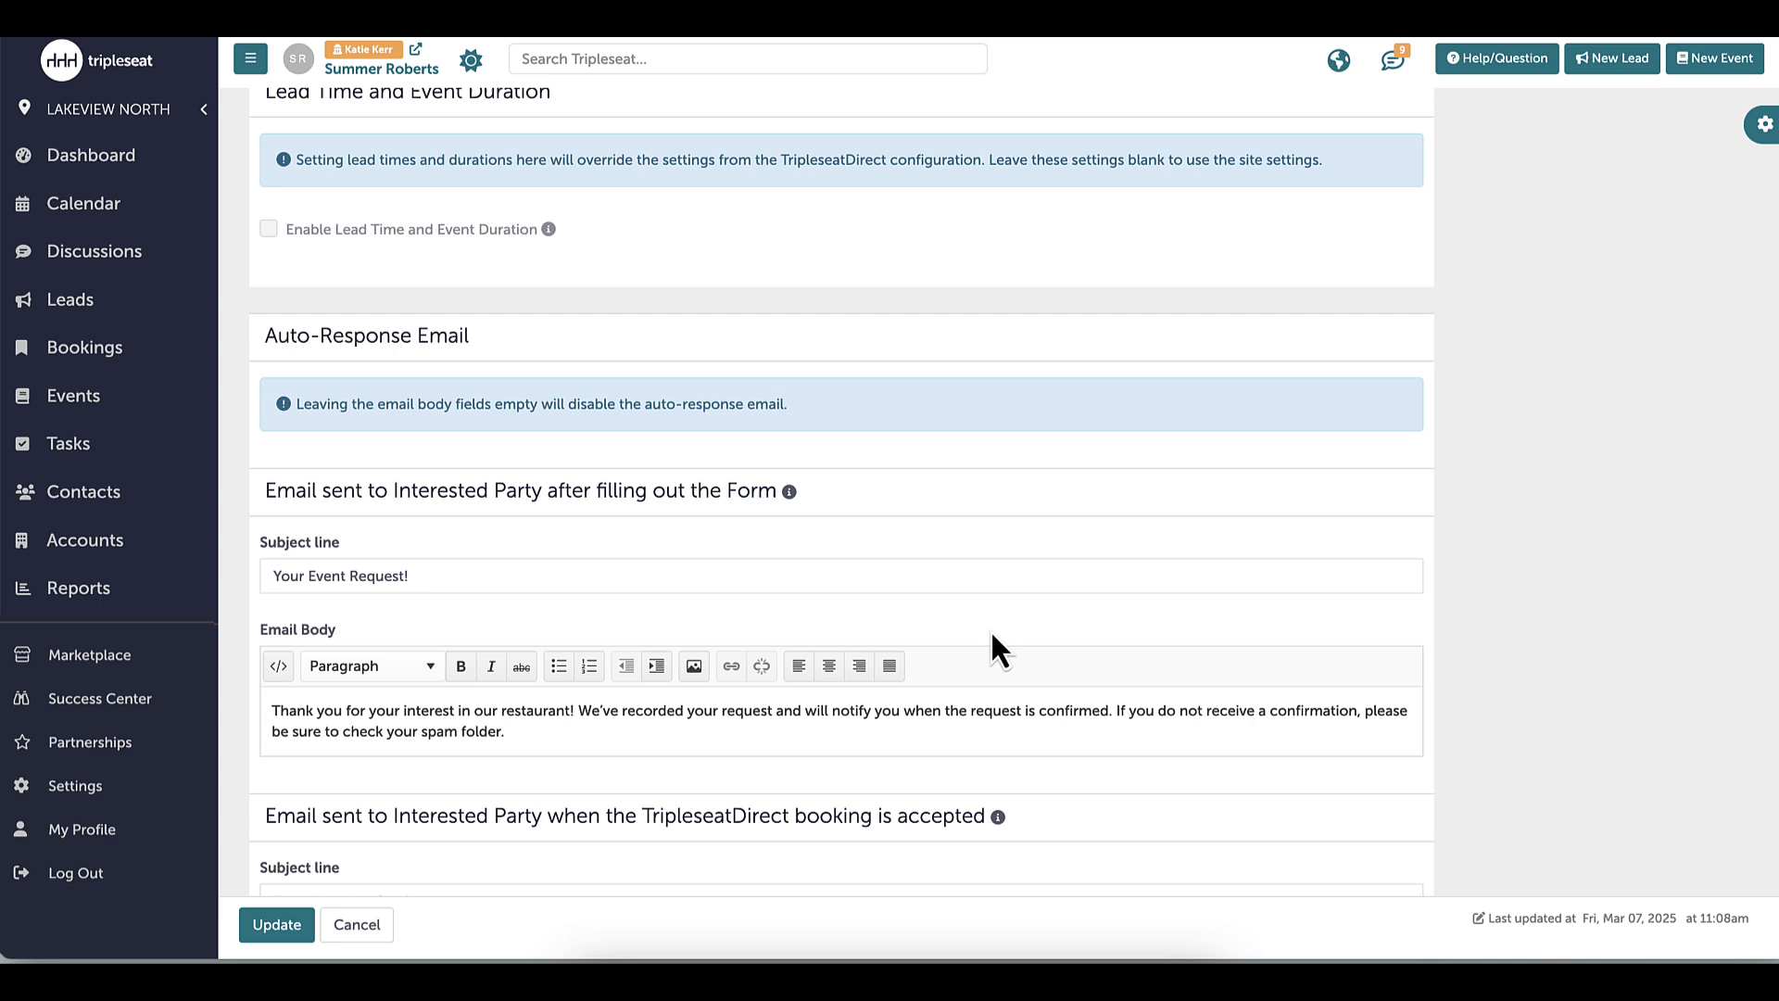
click(904, 714)
text(within 24 hours)
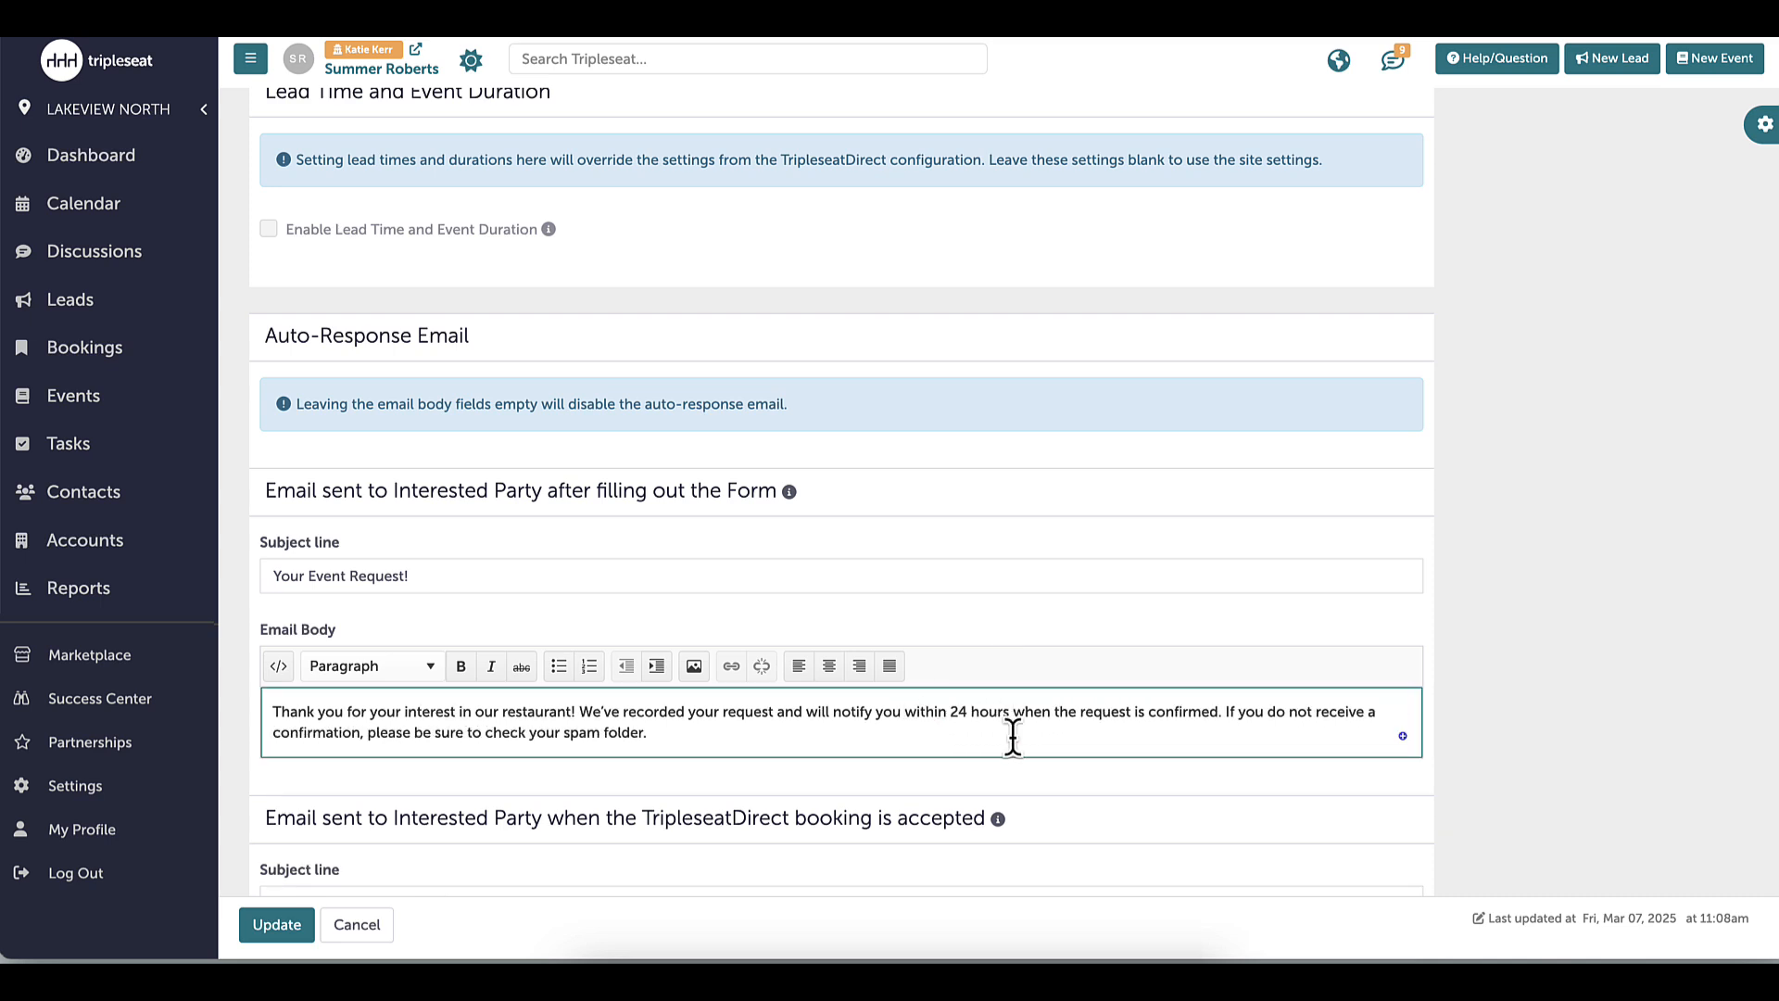
scroll(843, 492, down, 4)
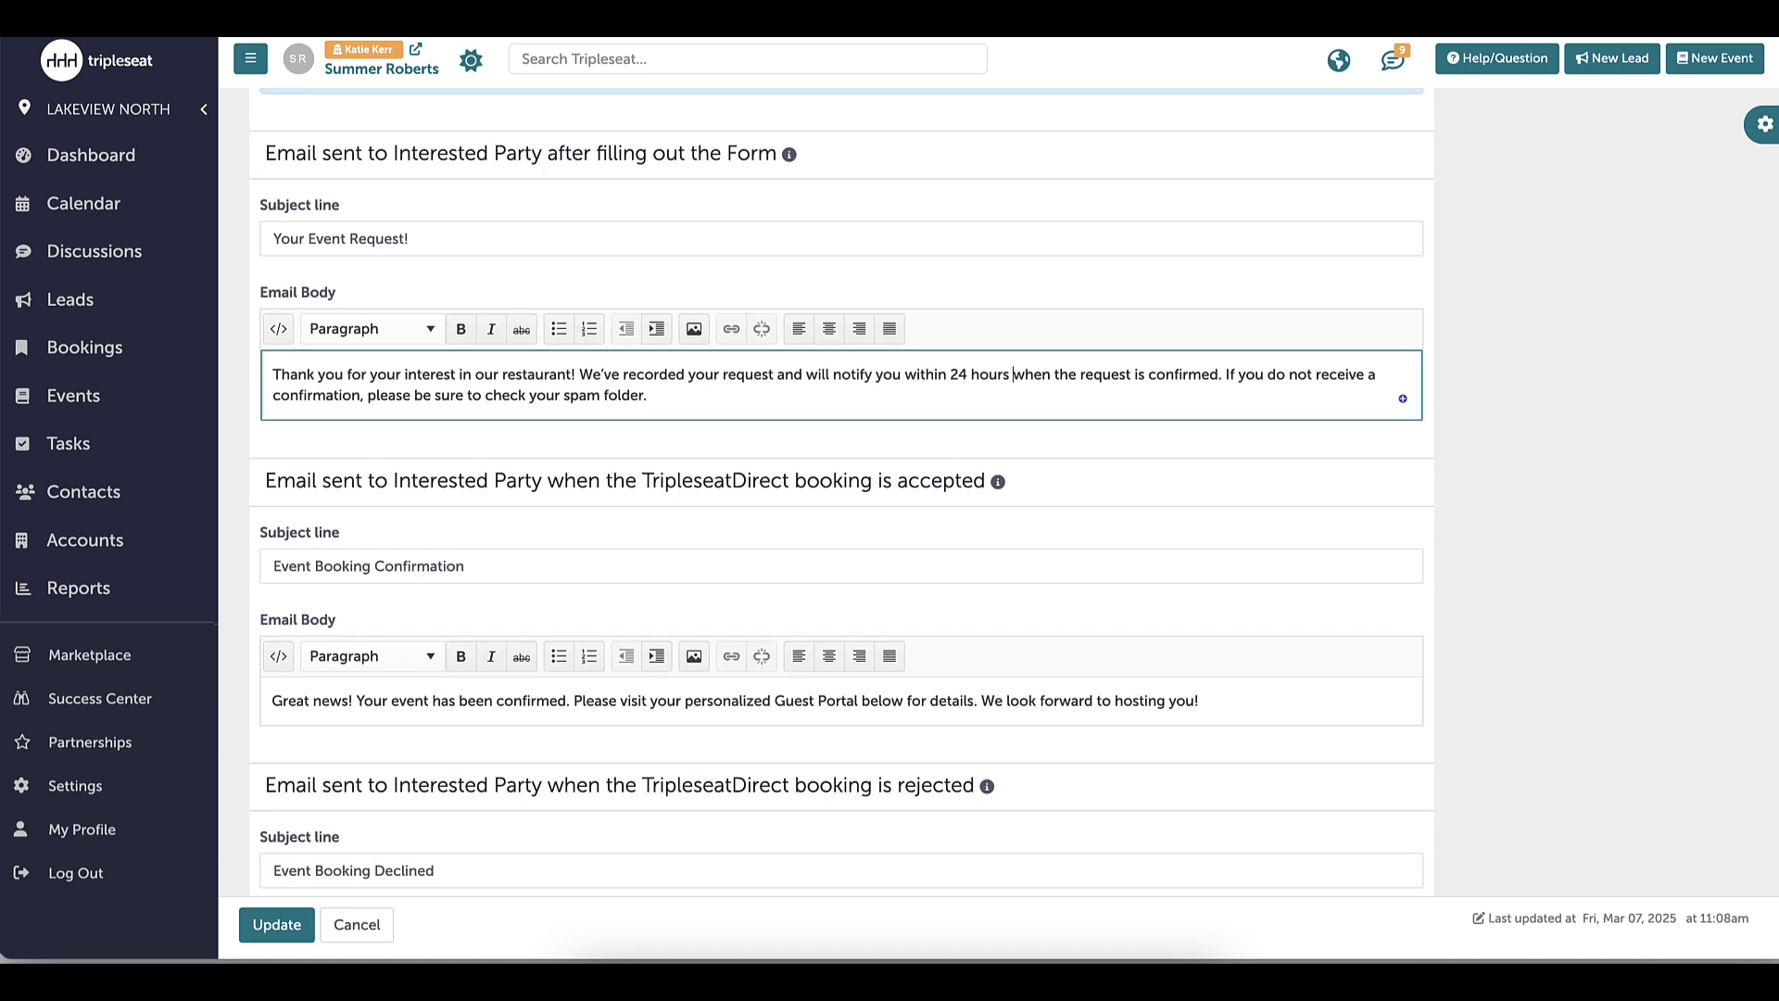
scroll(842, 492, down, 4)
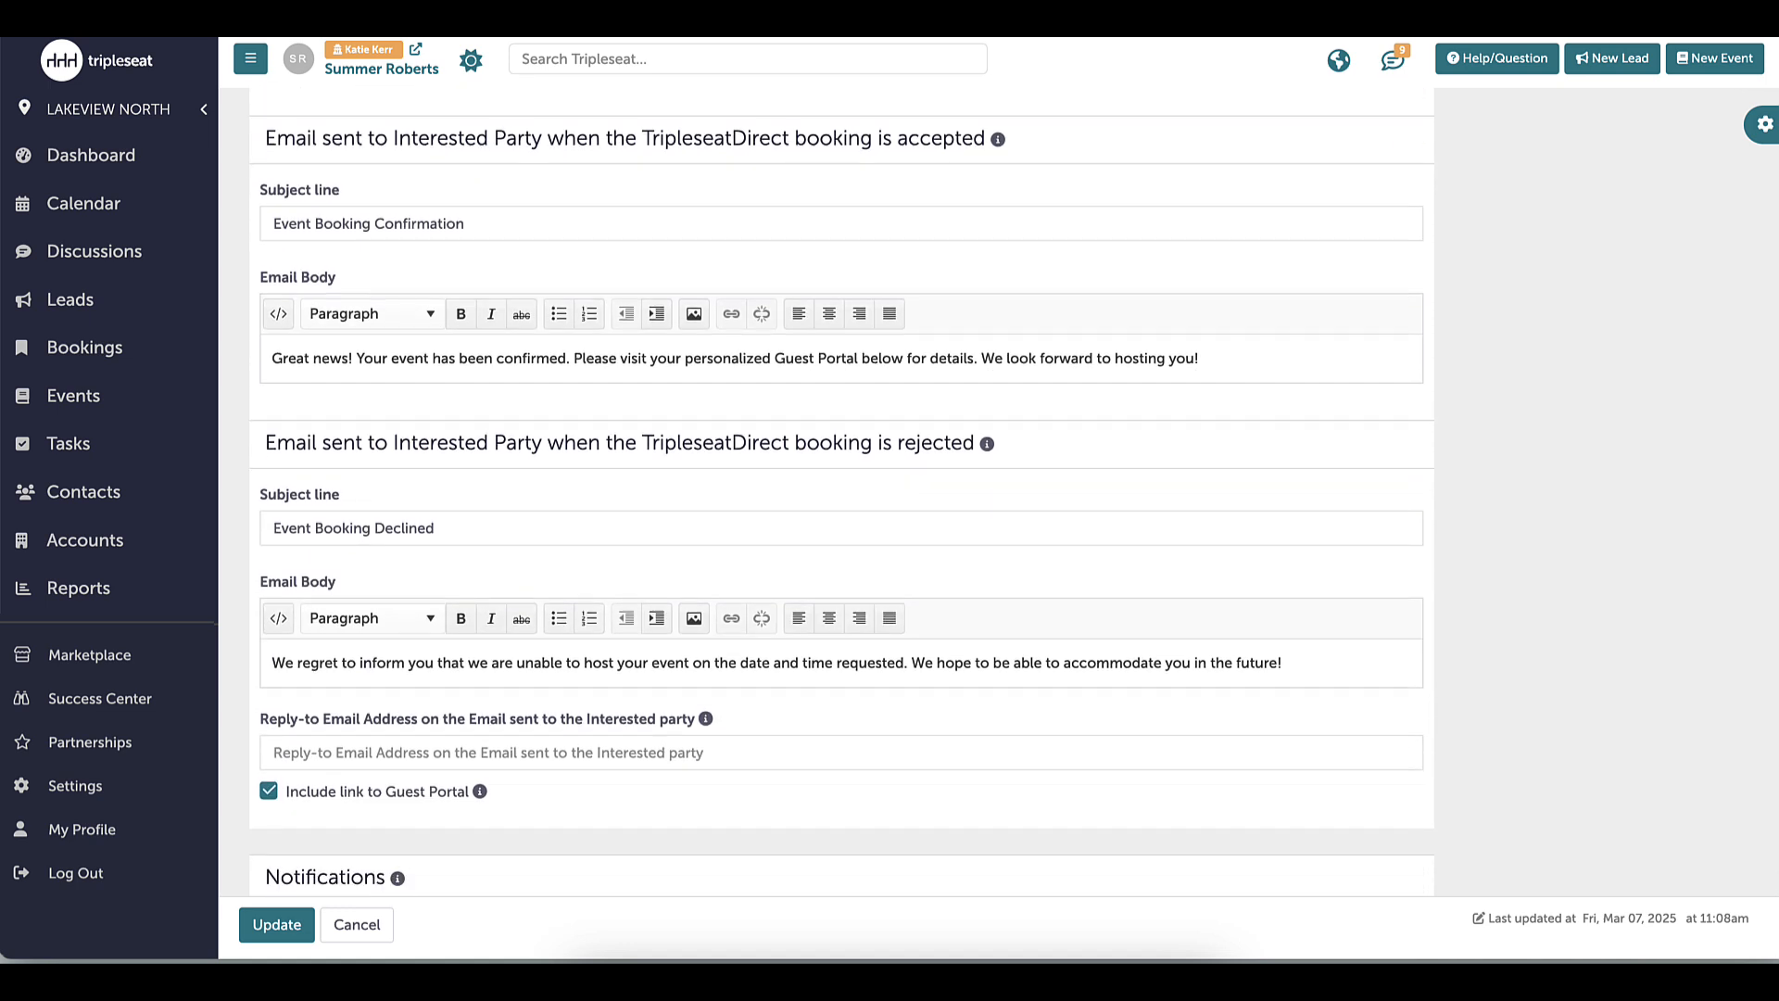
scroll(842, 492, down, 6)
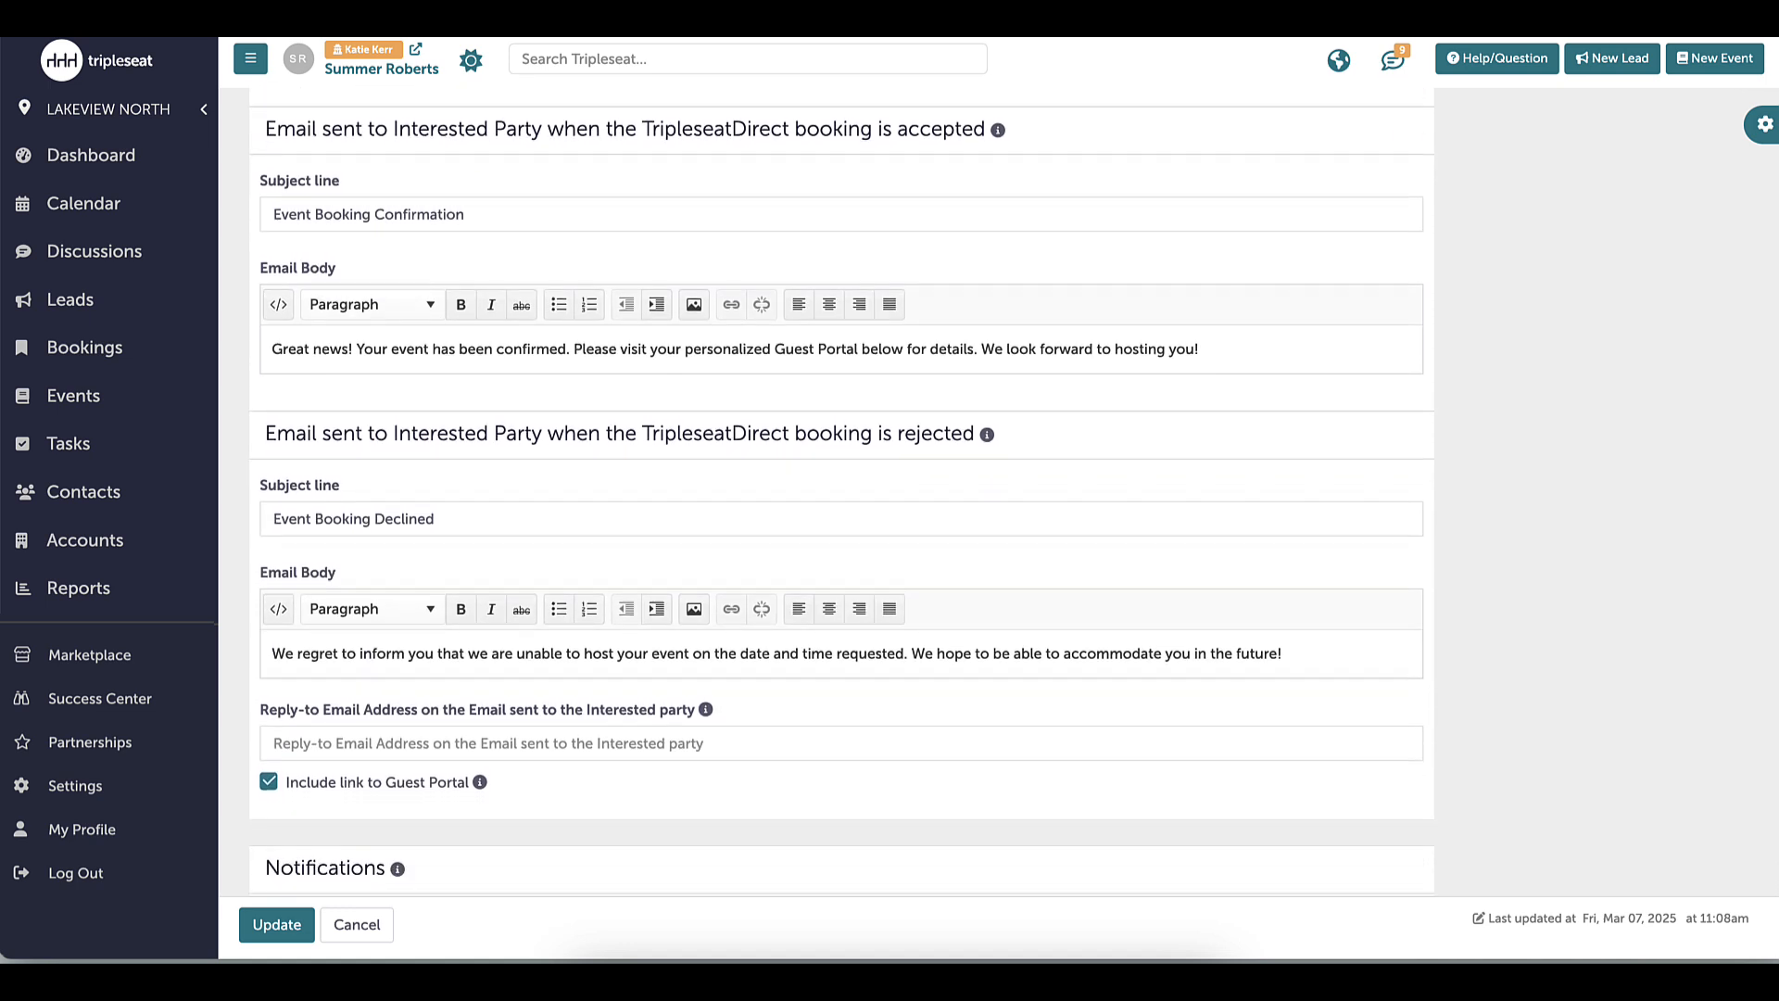
Add a staff member to submission notifications, then return to the form's active toggle
scroll(842, 492, down, 2)
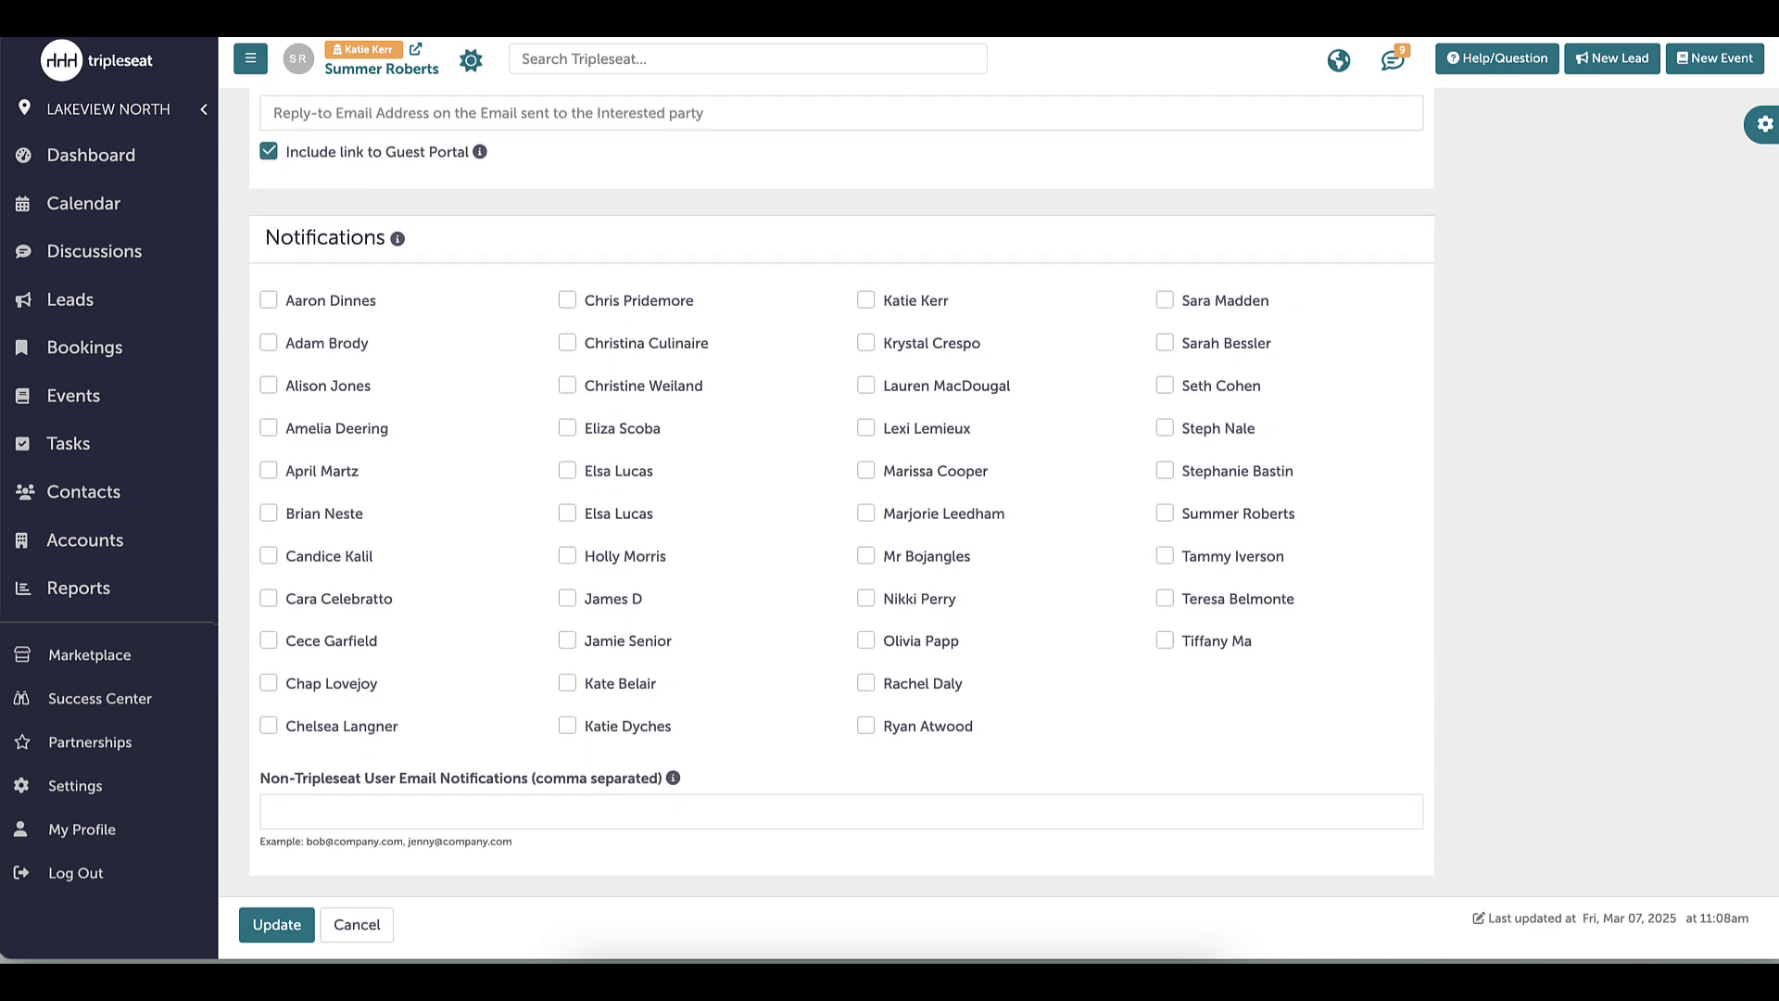
click(911, 311)
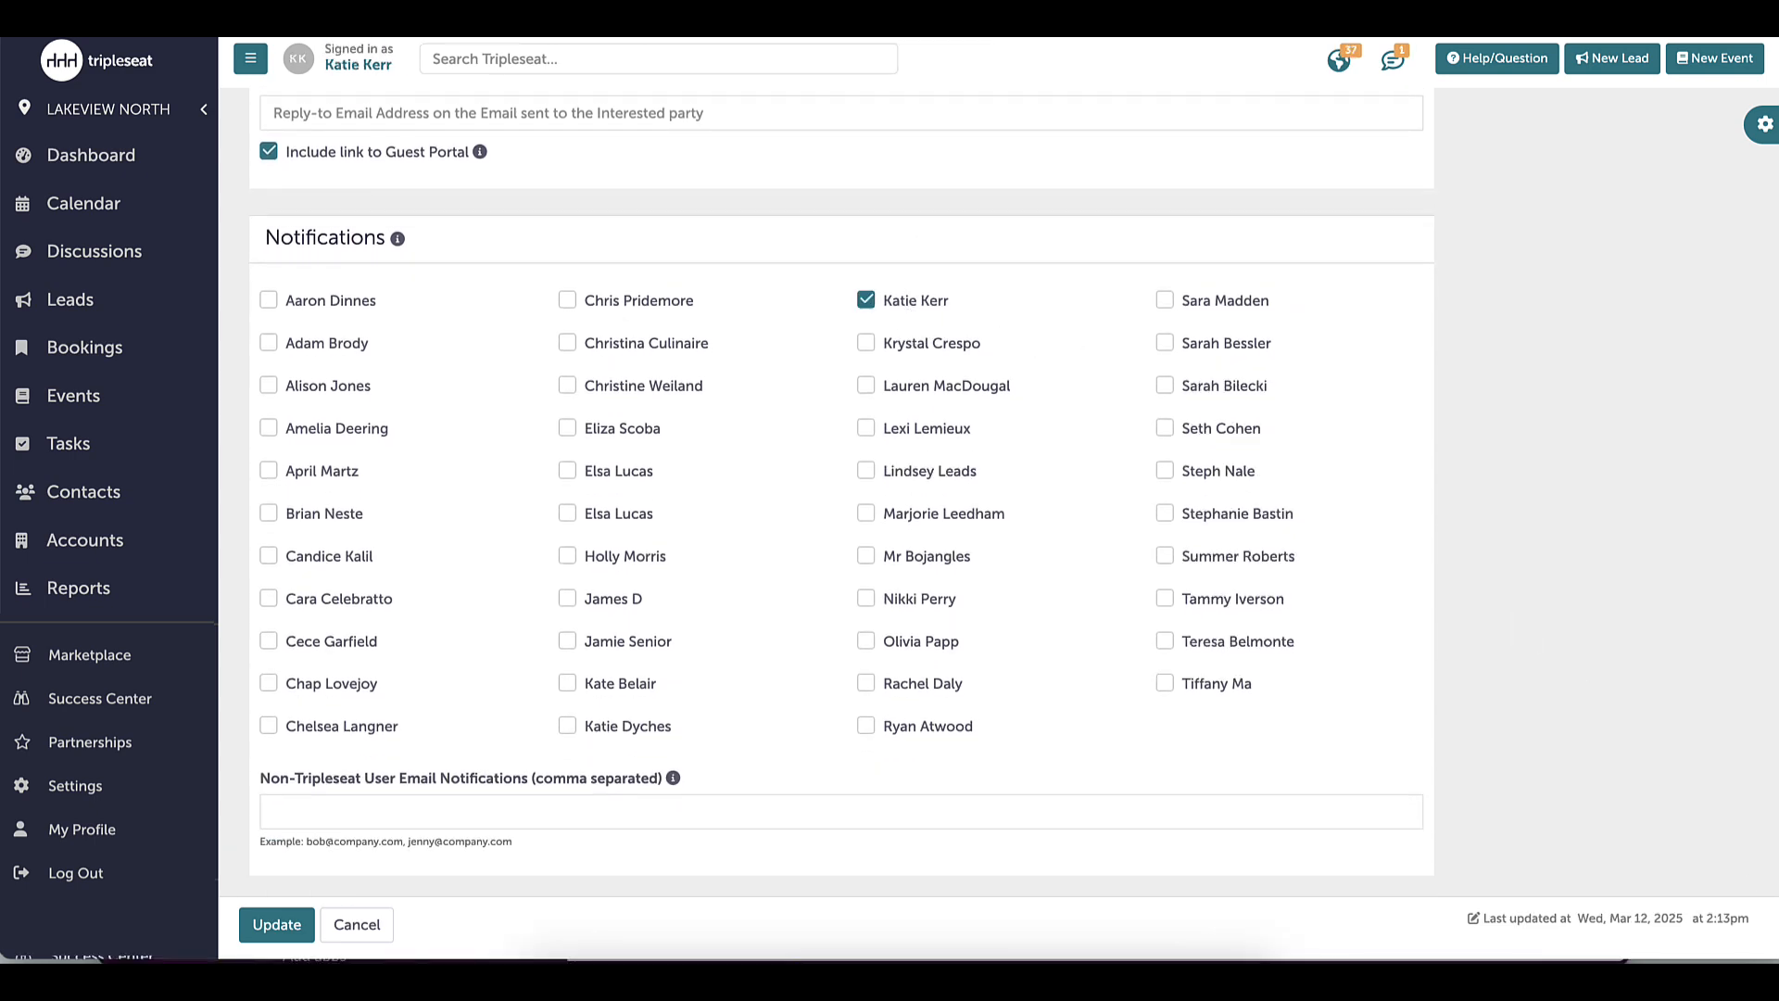
scroll(842, 491, up, 20)
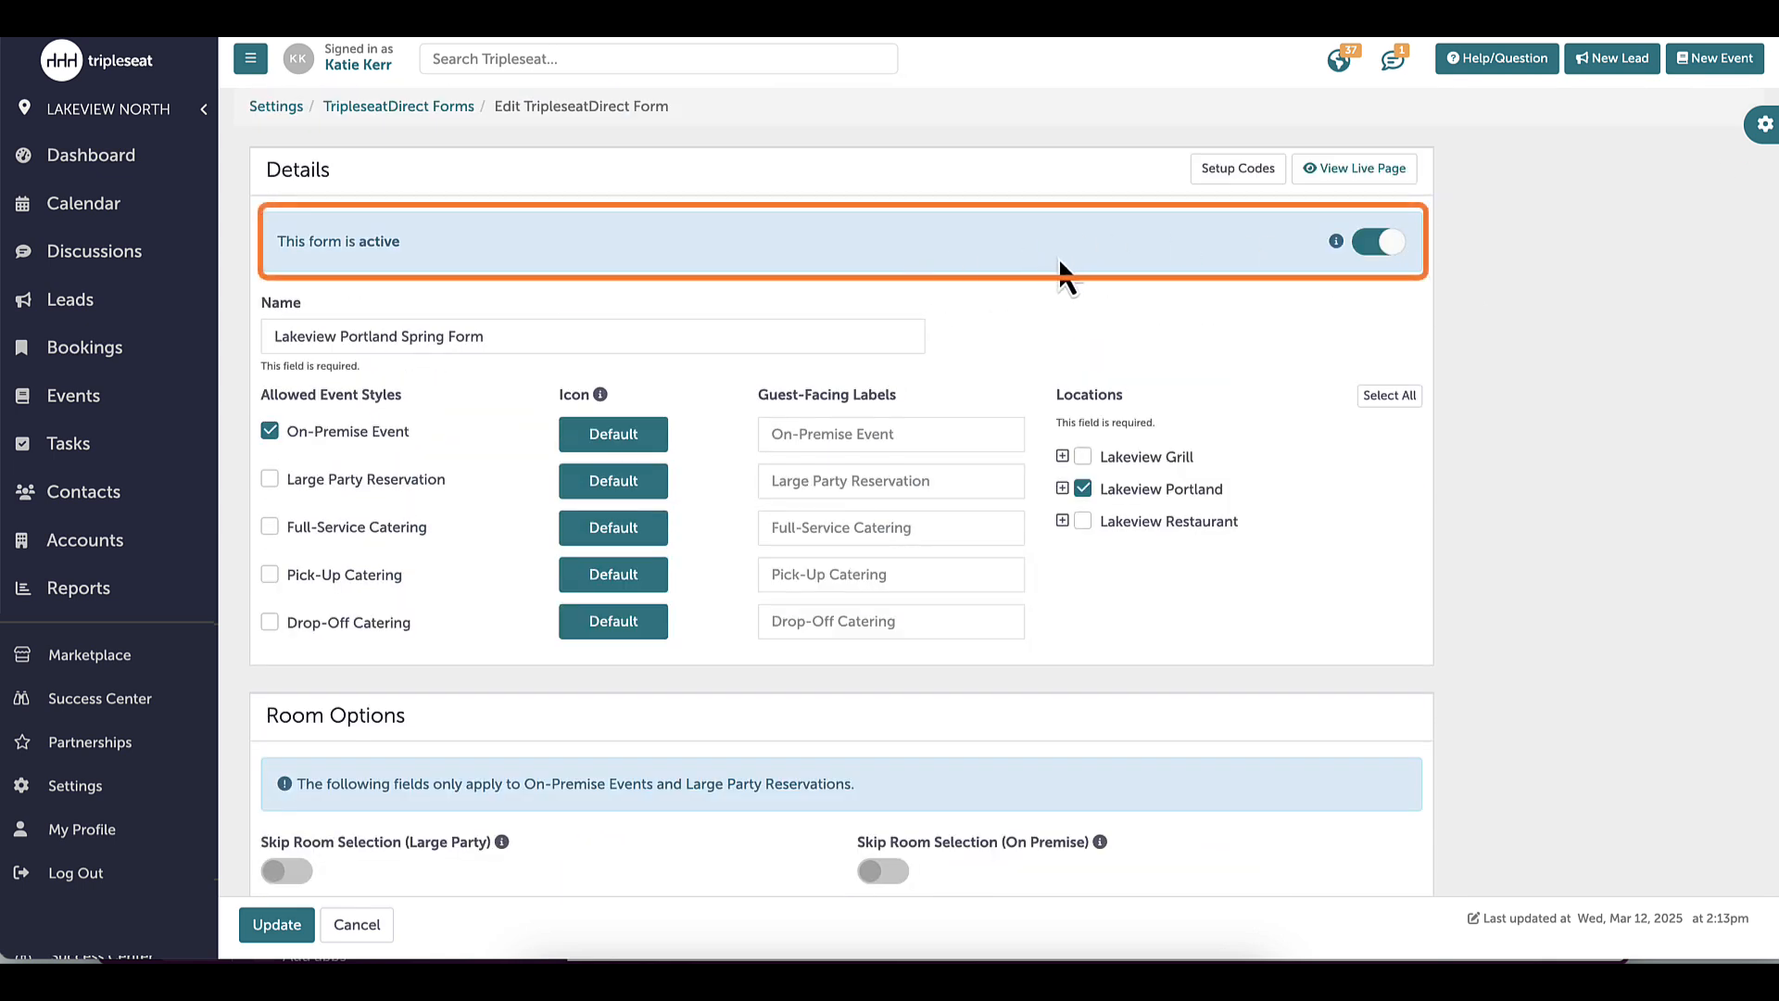
Toggle the Spring Form inactive and back to active, then save it with Update
click(1394, 245)
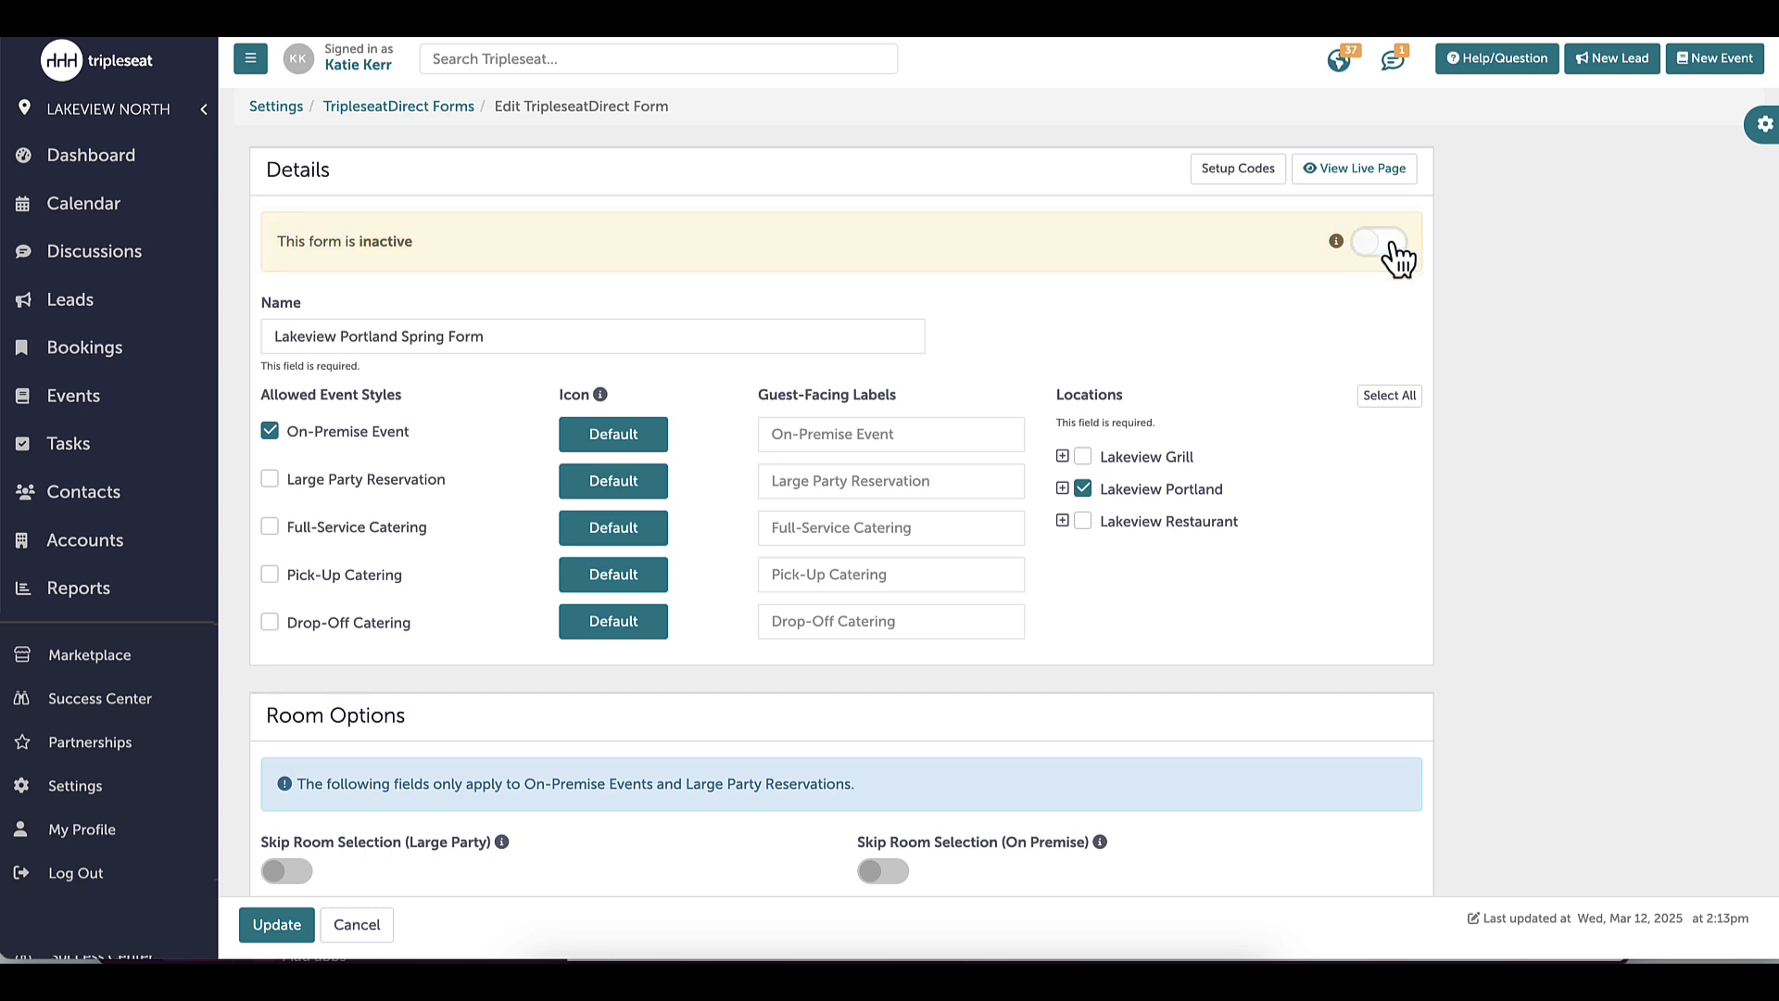
mouse_move(1337, 247)
click(1369, 243)
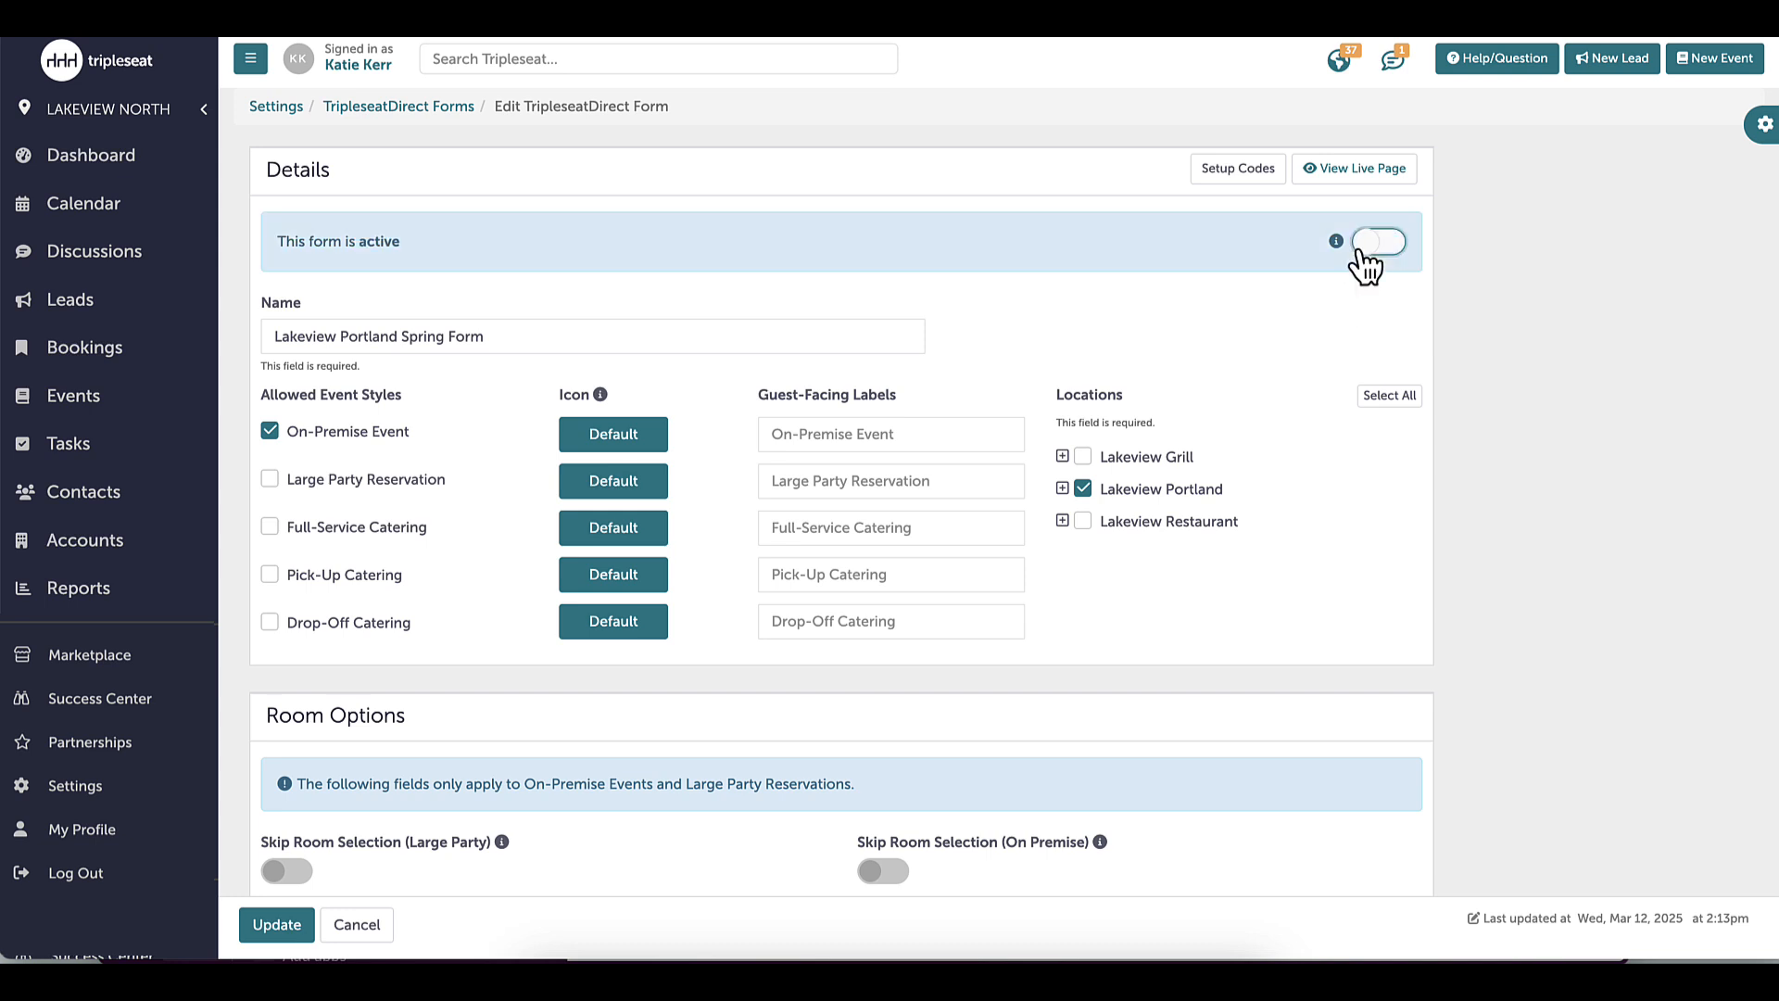
click(265, 923)
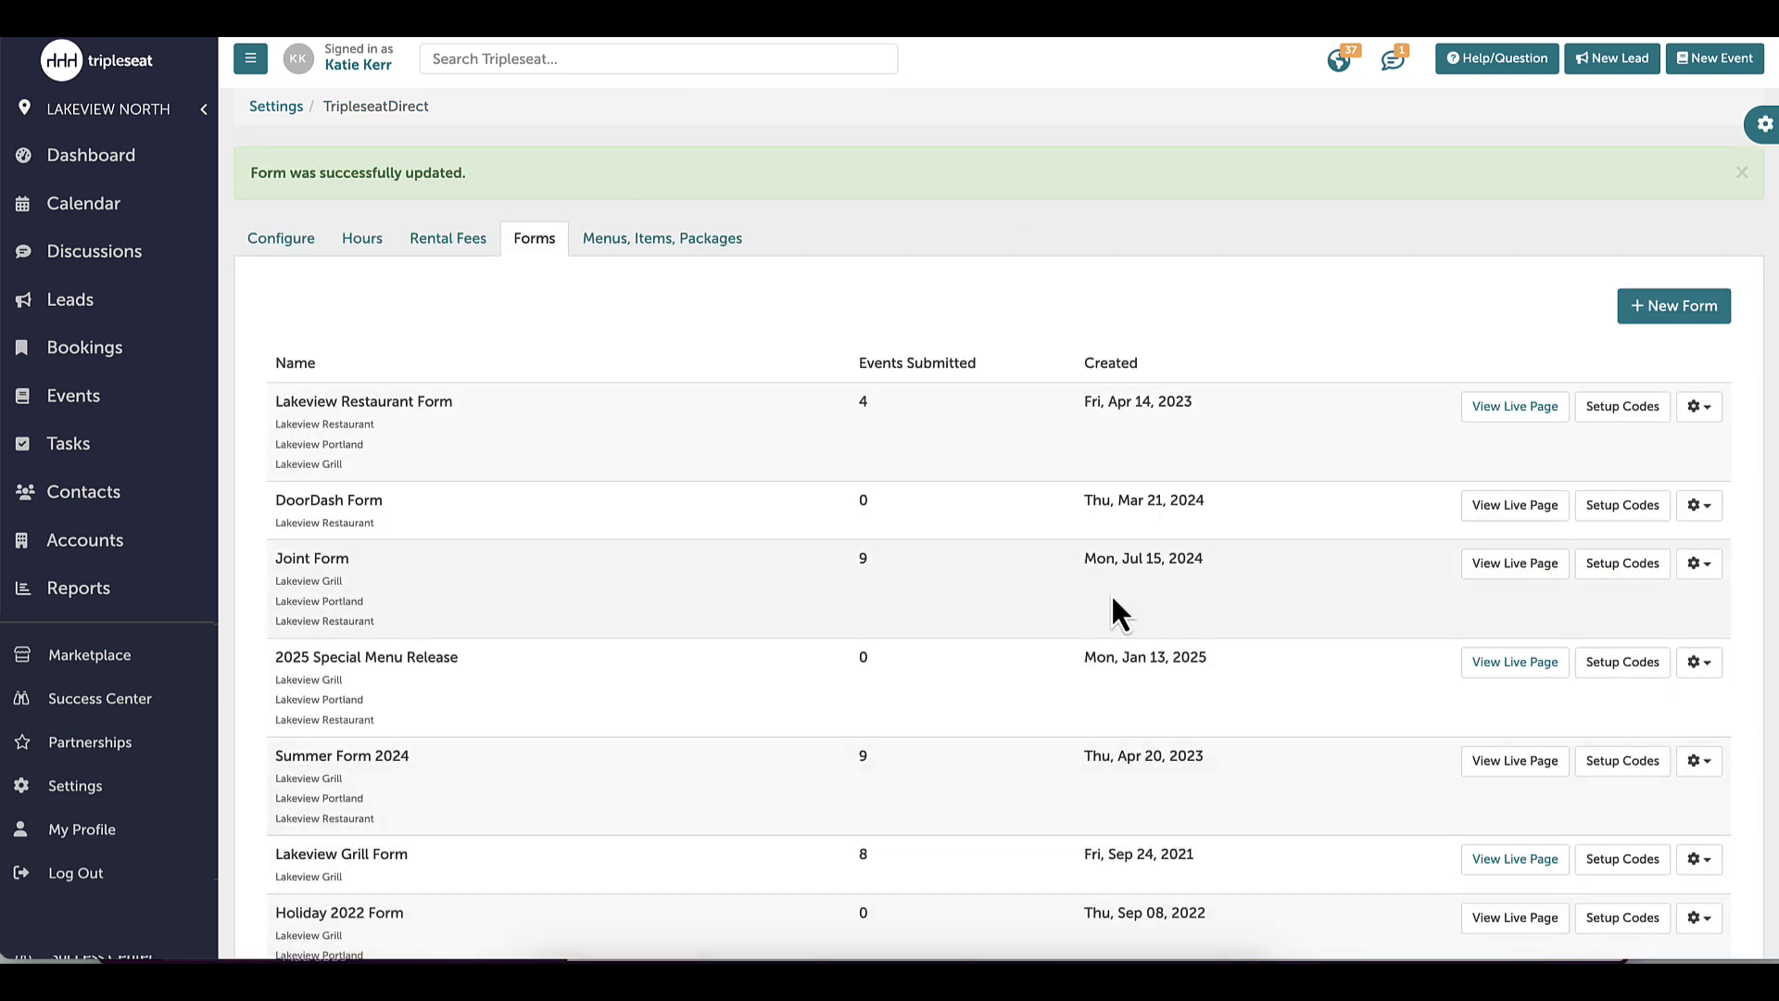
Check the Spring Form's Setup Codes, then open its View Live Page booking page
scroll(998, 528, down, 10)
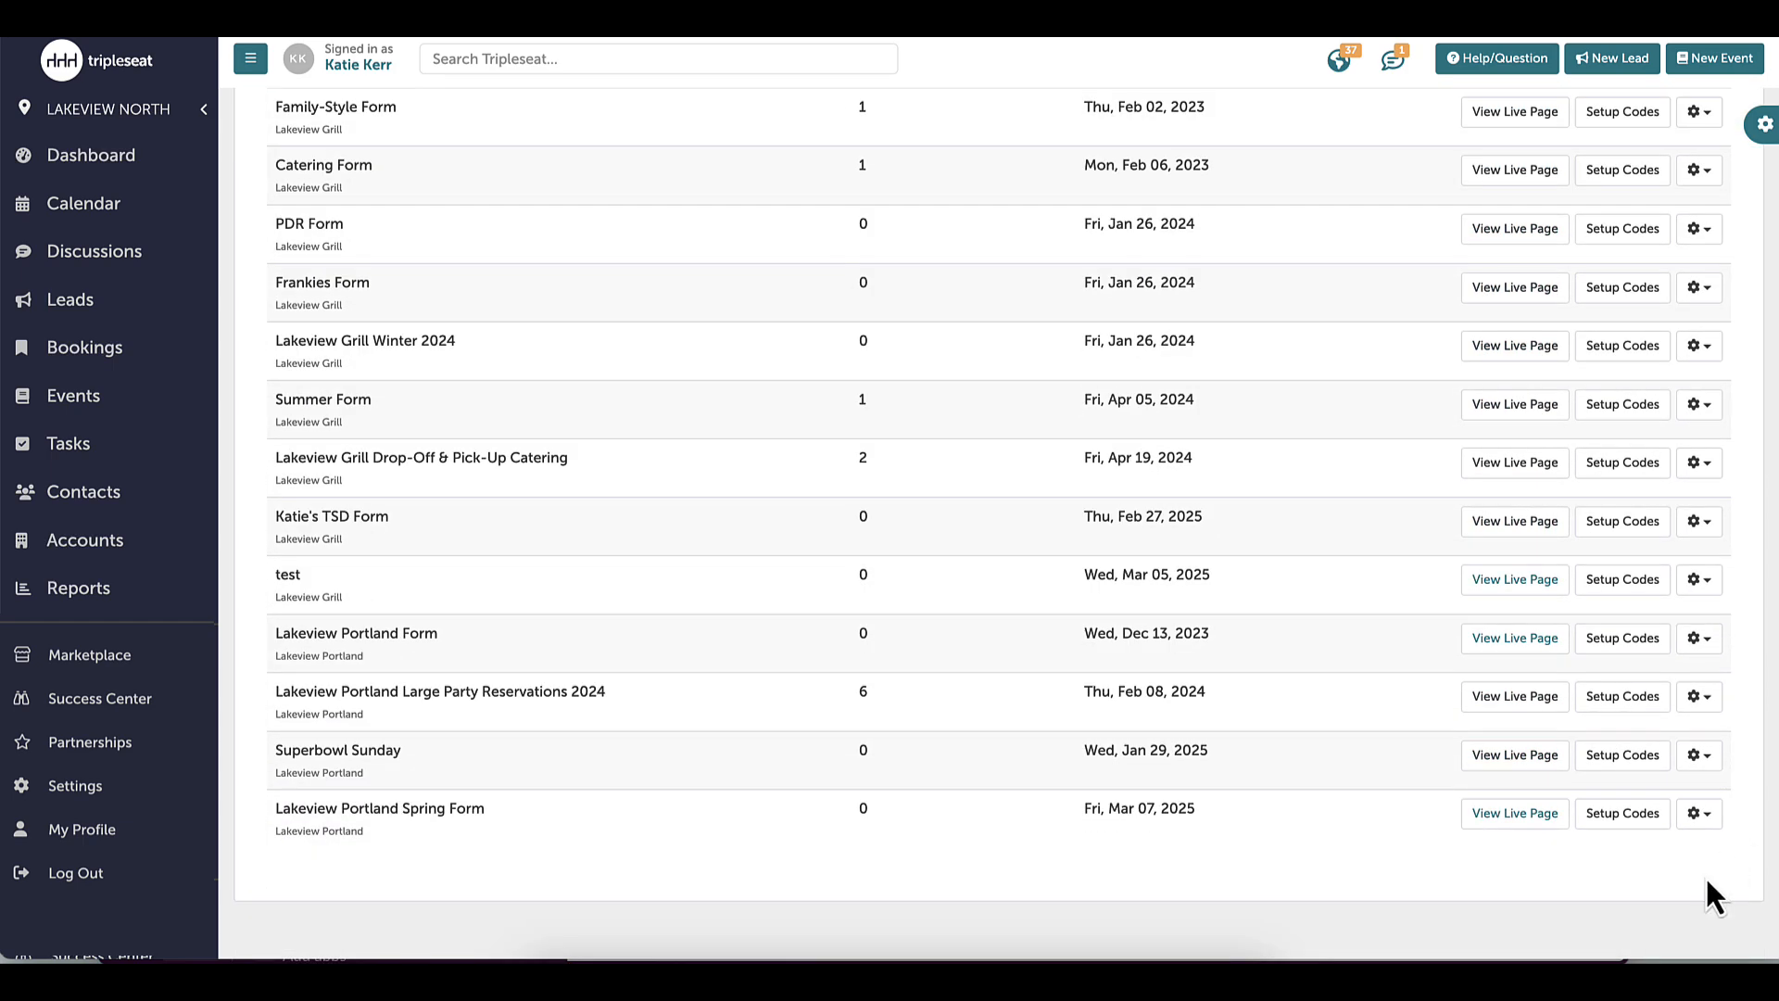
click(1638, 819)
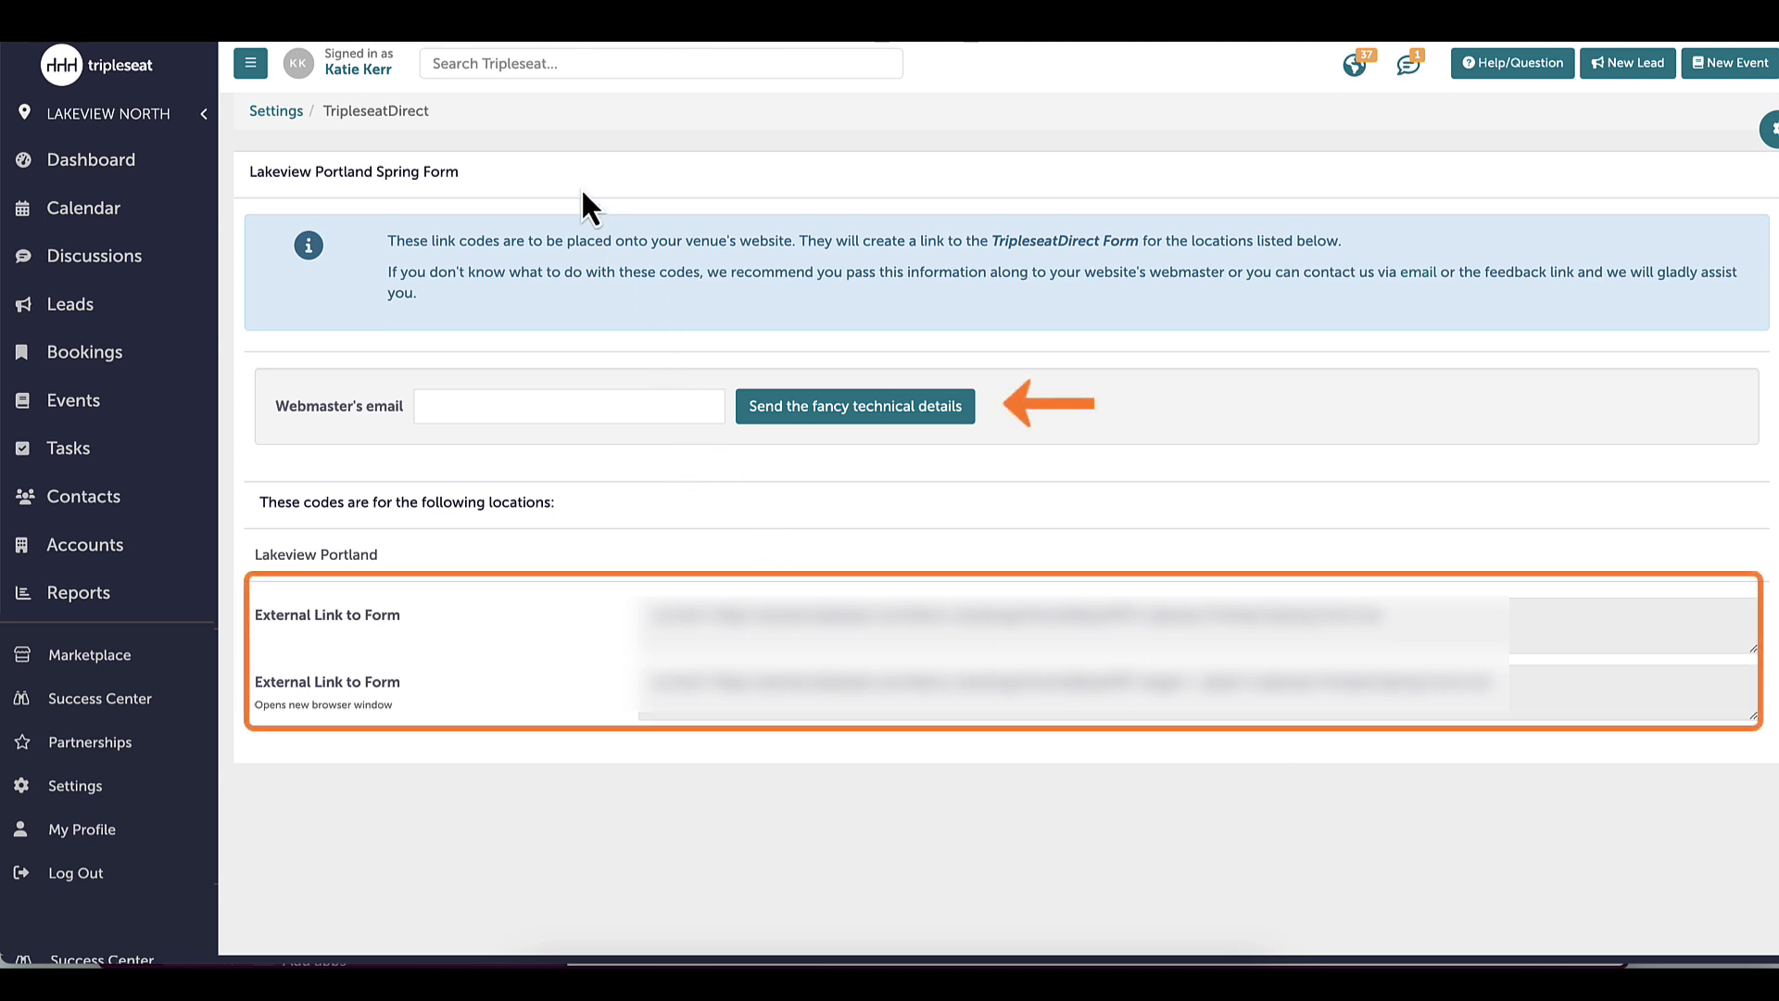
key(super+shift+4)
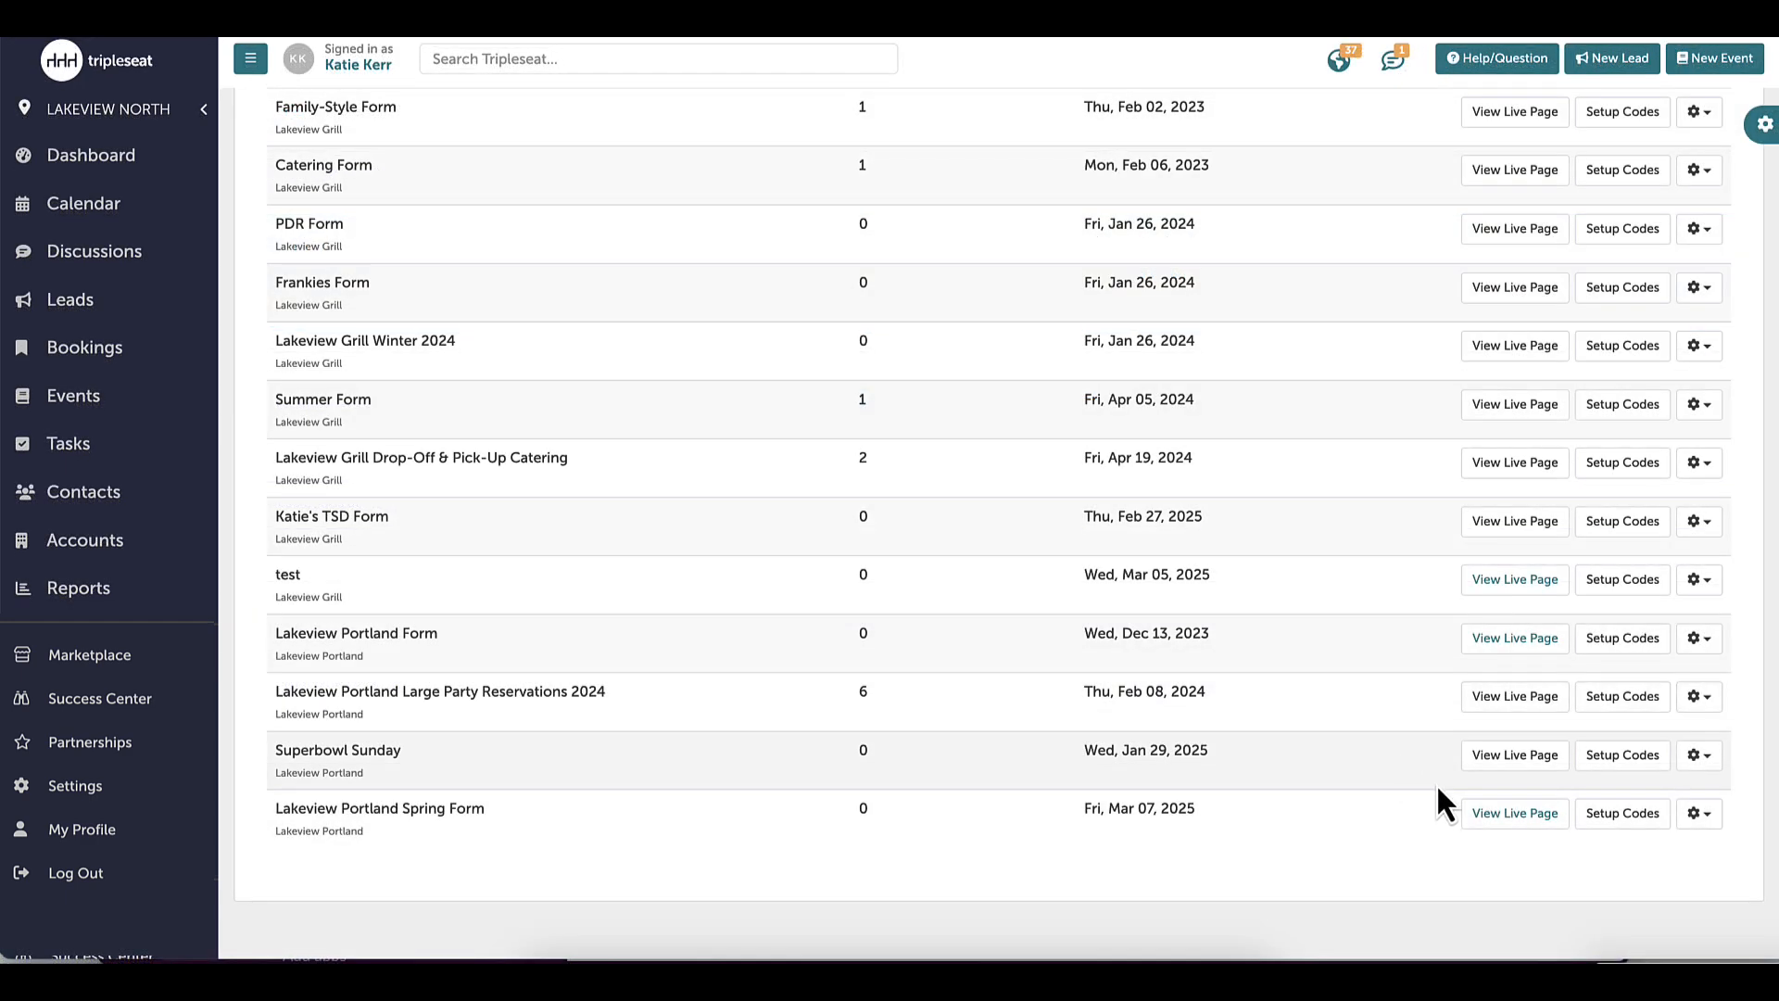
click(1504, 829)
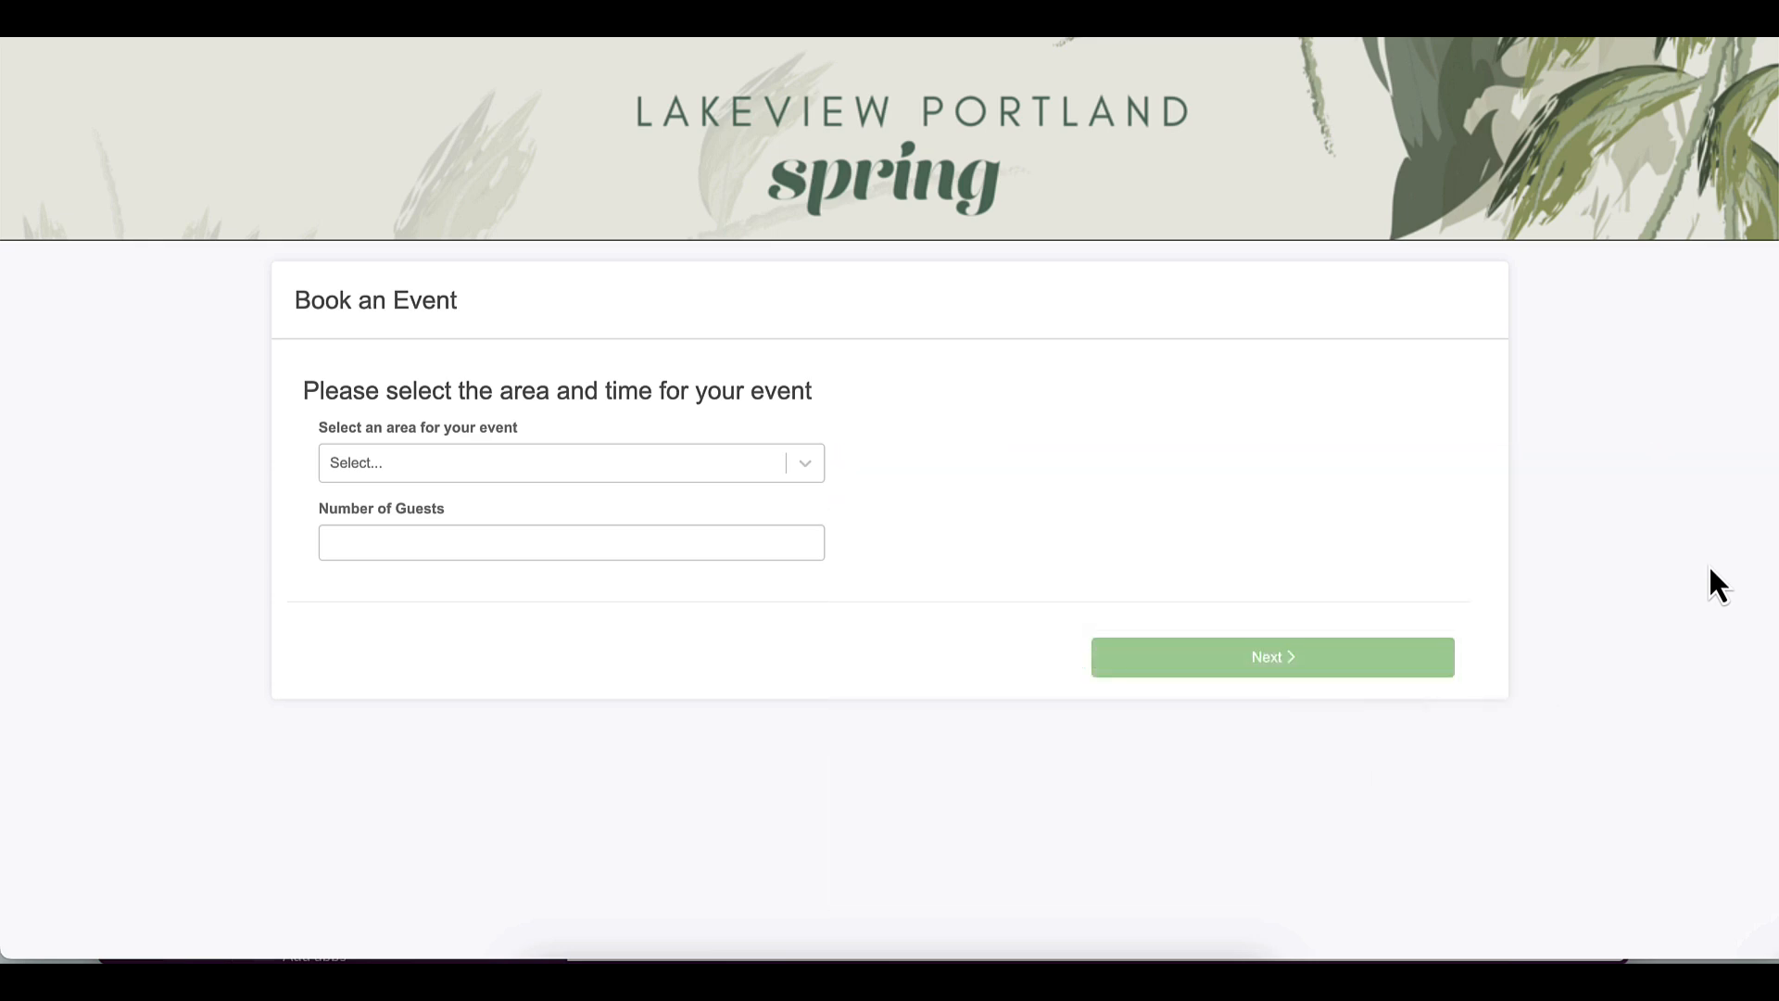
Choose Main Dining Room as the event area and enter 25 guests
click(804, 466)
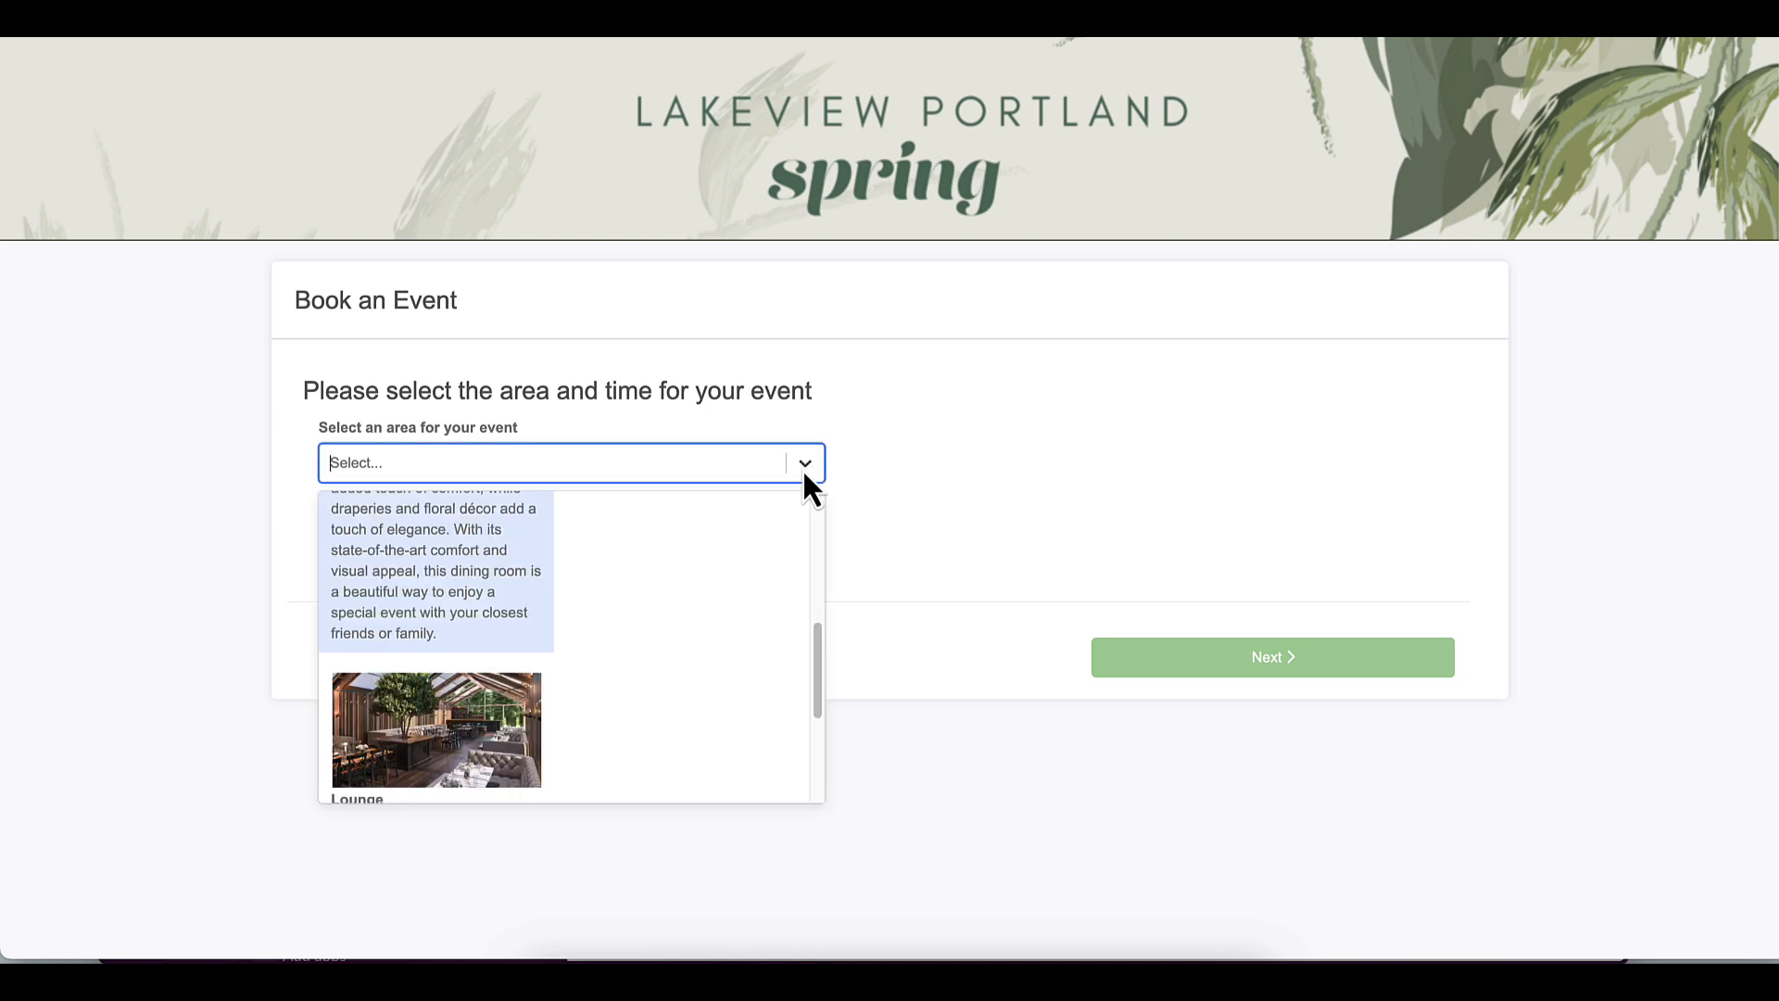
drag(813, 676, 819, 531)
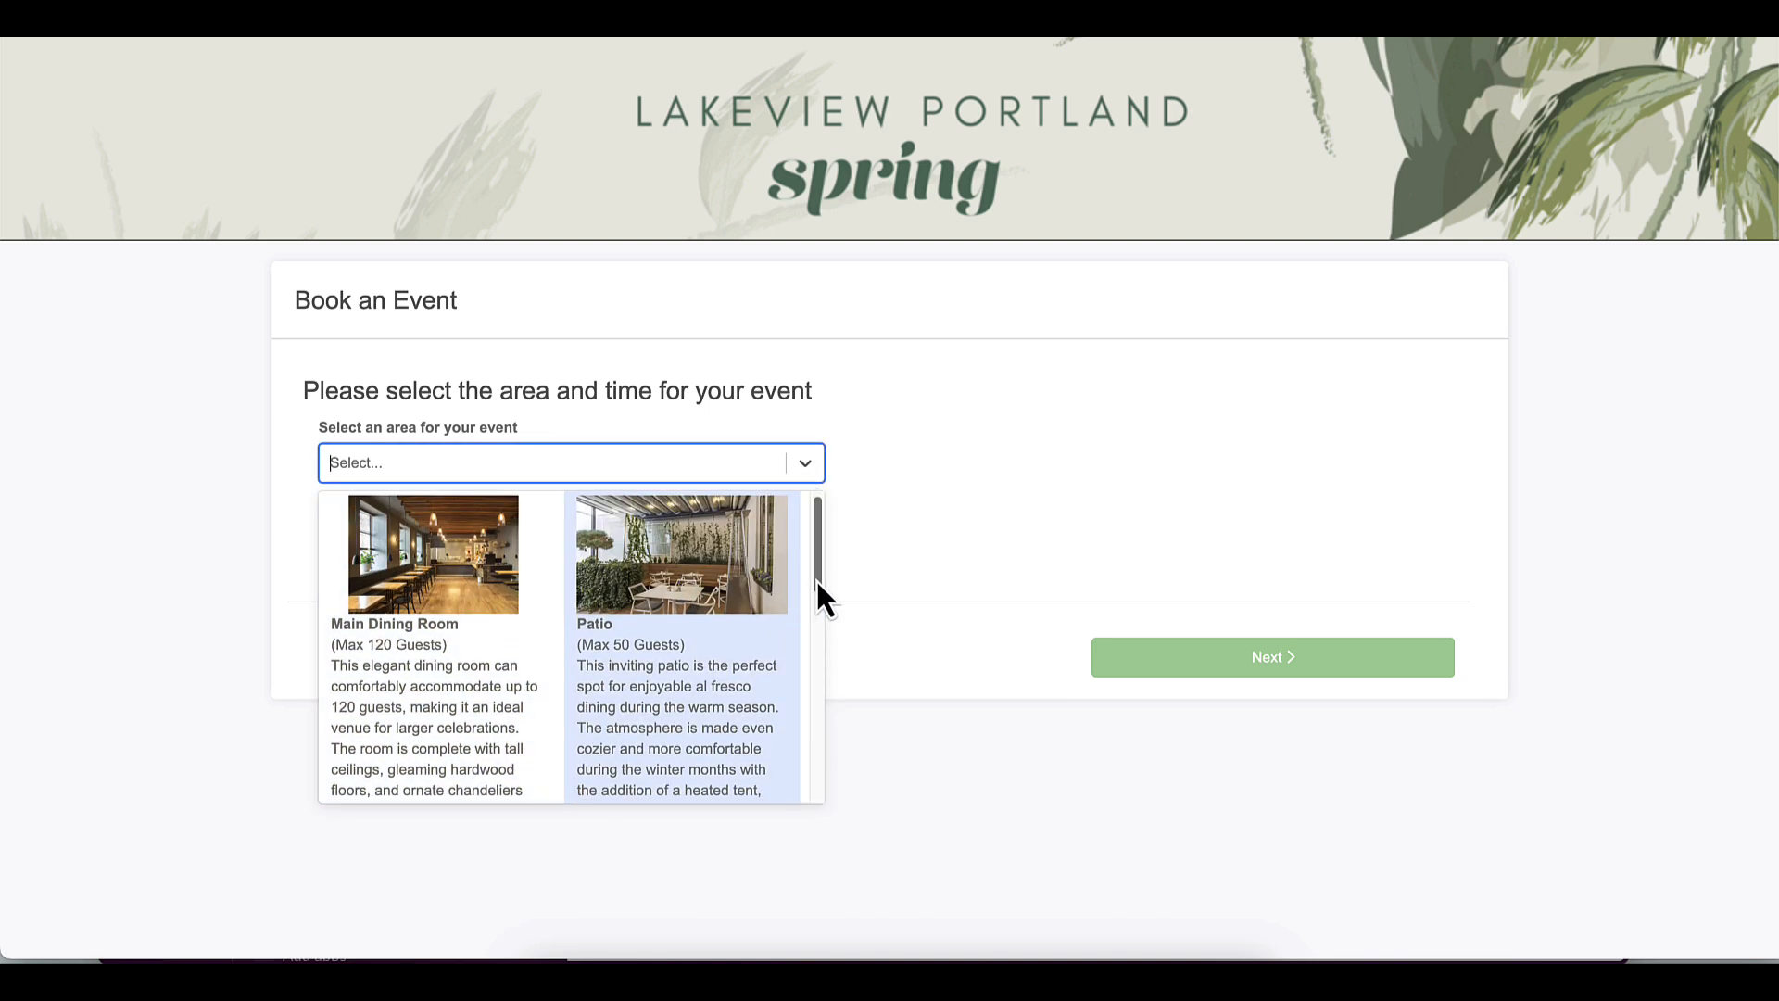
mouse_move(816, 580)
mouse_down()
mouse_move(815, 781)
mouse_move(830, 582)
mouse_up()
click(468, 659)
click(492, 543)
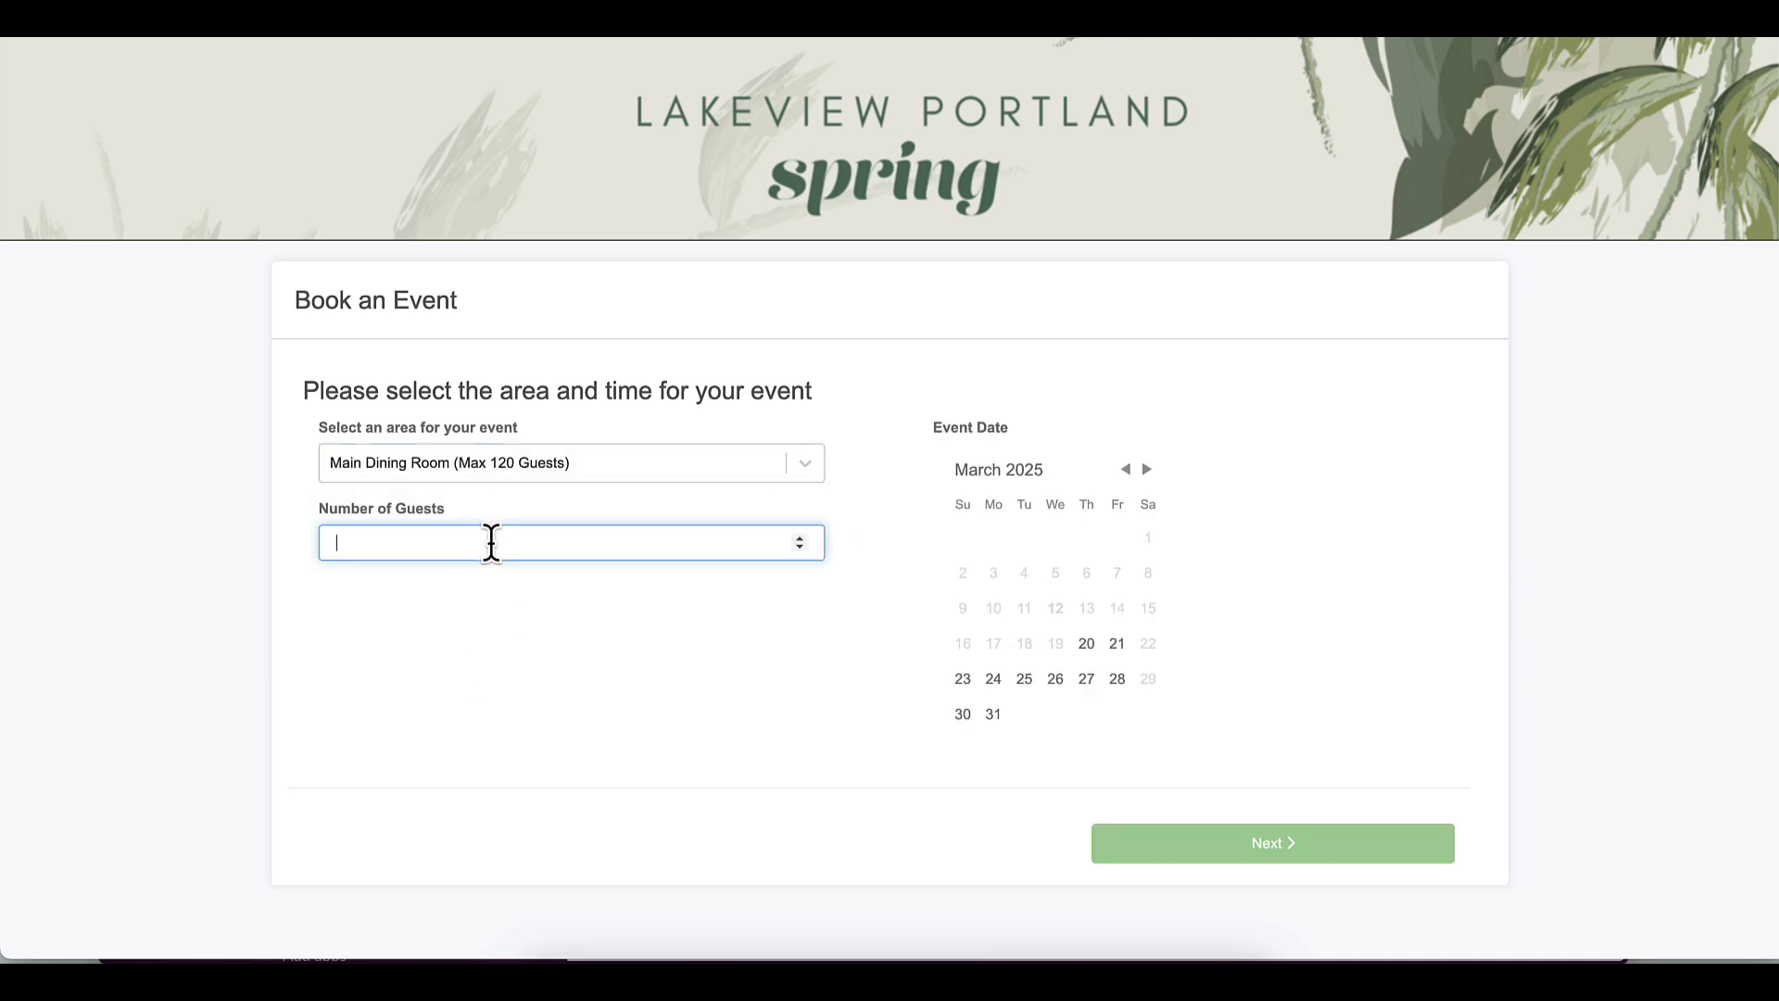
text(25)
Set the event date to May 16, 2025 at 5:00 PM and continue
click(1147, 469)
click(1147, 469)
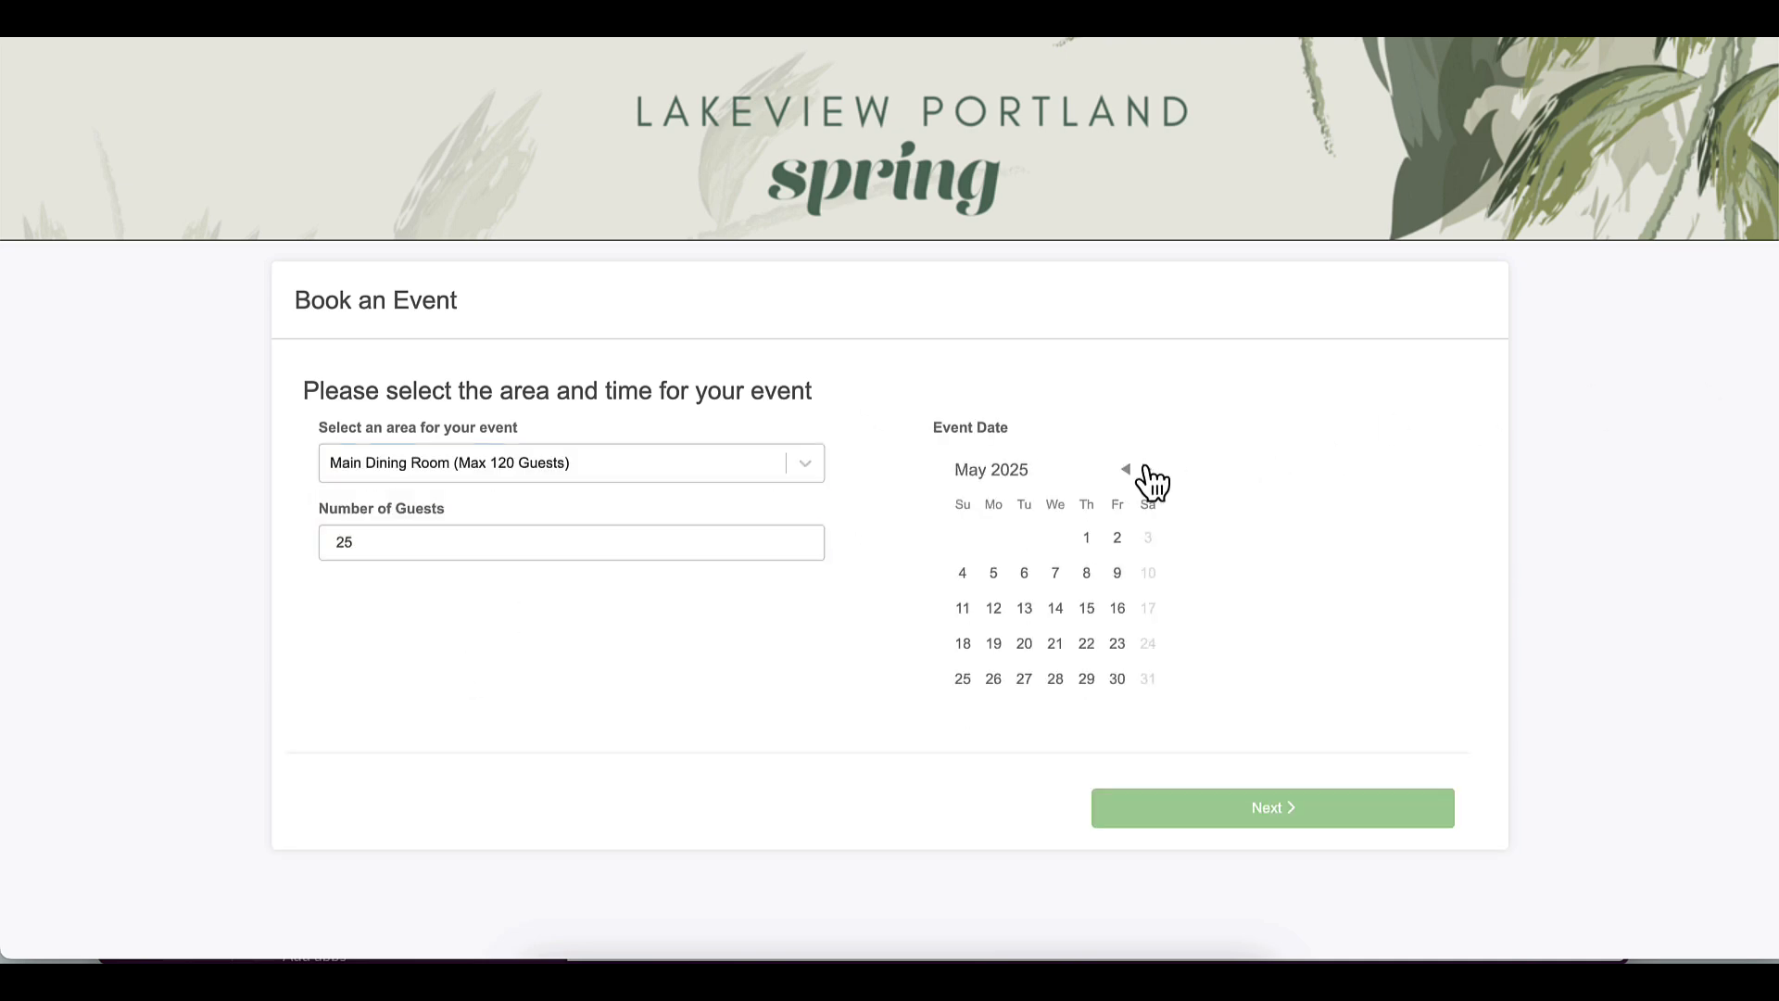
click(1118, 608)
scroll(1223, 648, down, 1)
scroll(1223, 649, down, 1)
click(1247, 703)
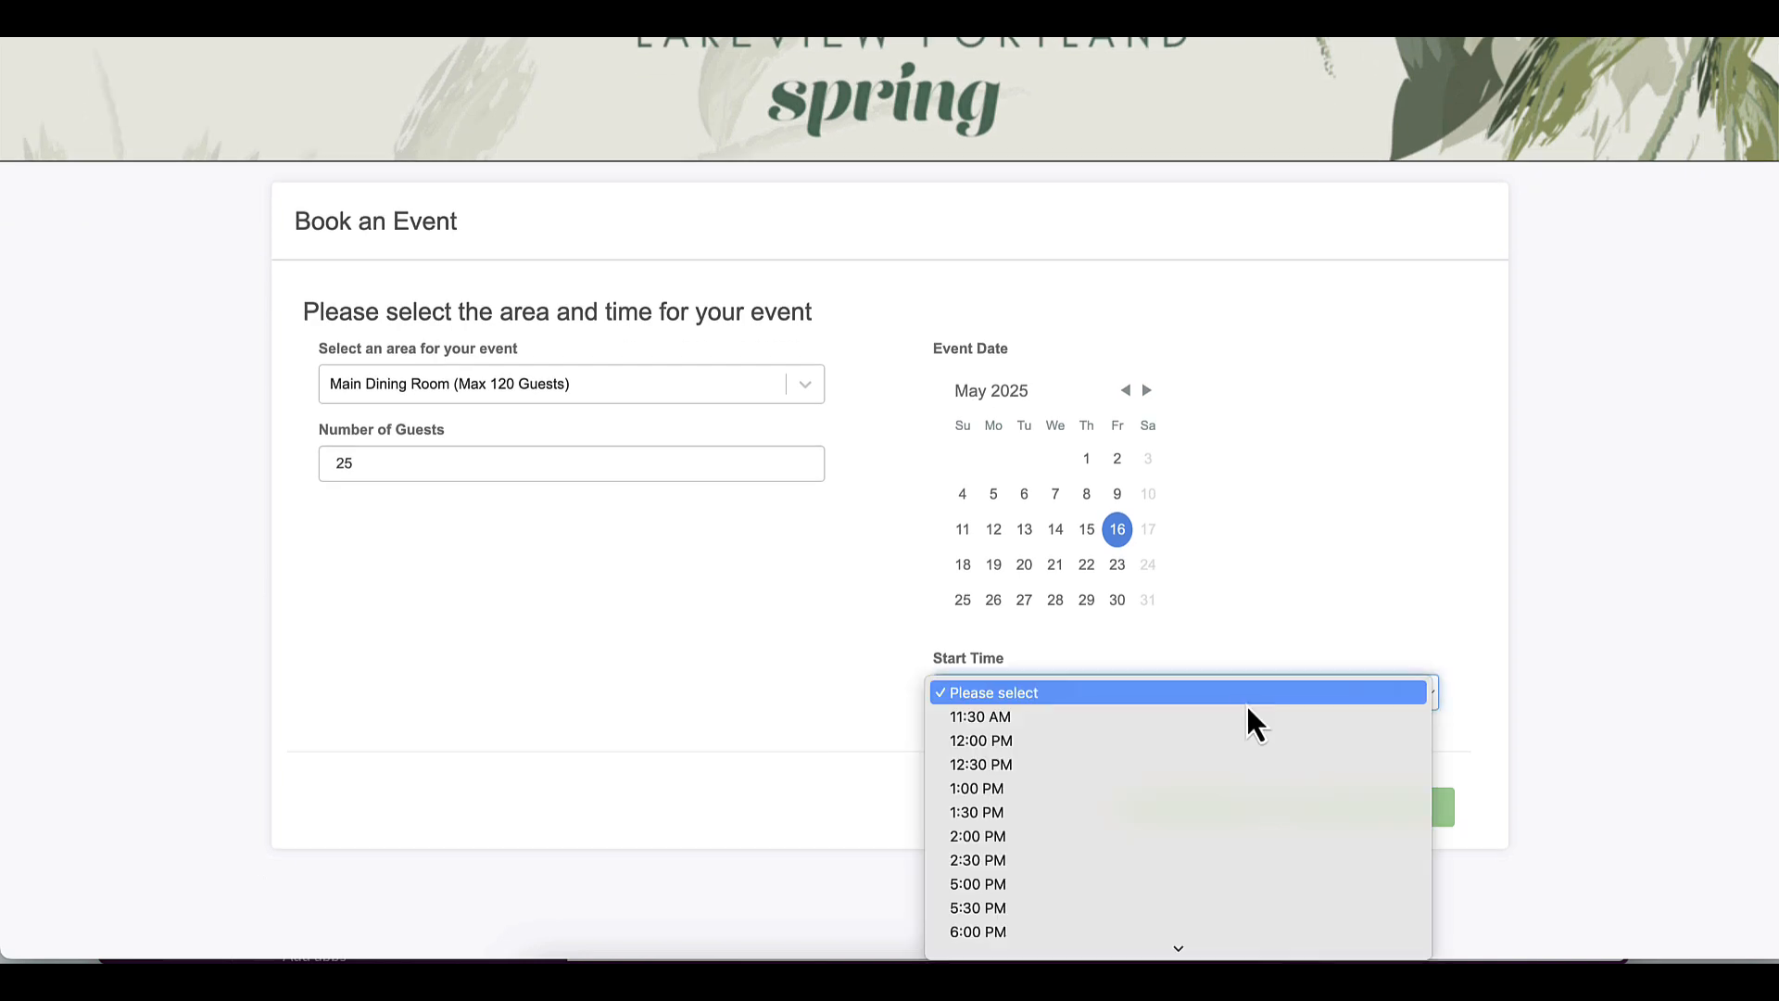
click(1202, 809)
click(1291, 839)
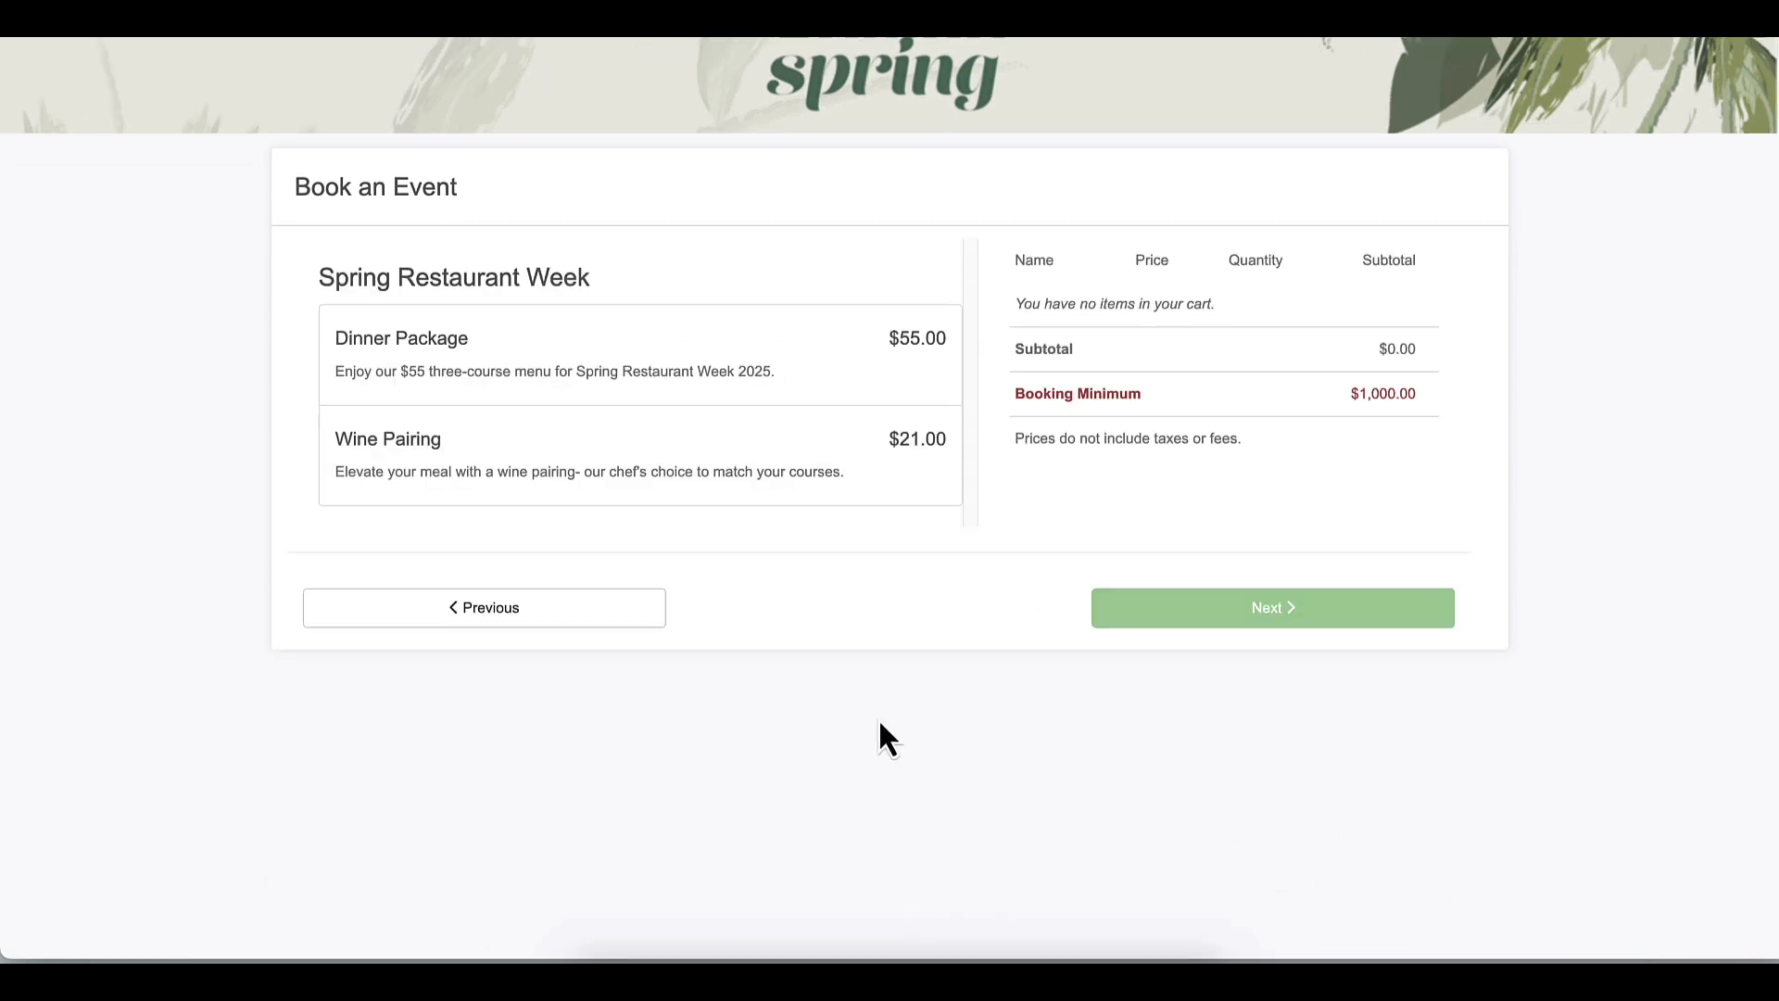
Open the Dinner Package and order Salmon Poke 10 and Cup of Clam Chowder 15
click(656, 380)
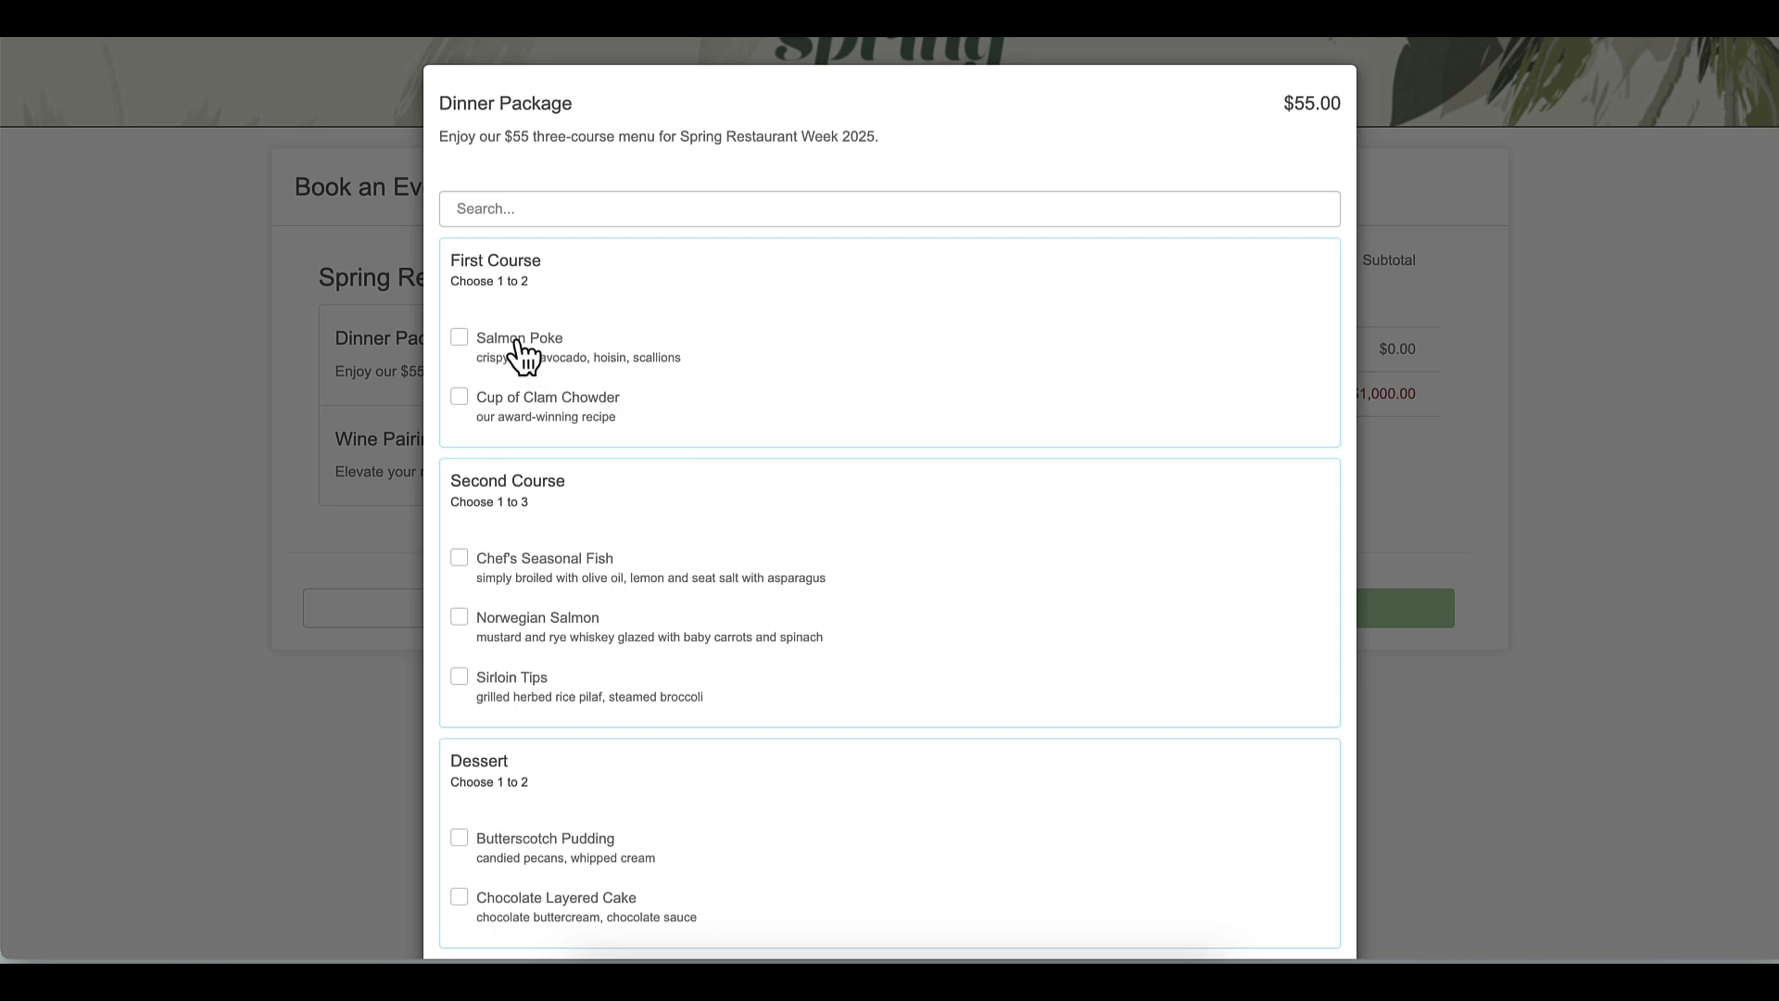
click(520, 352)
click(697, 404)
click(1267, 348)
text(10)
click(1279, 397)
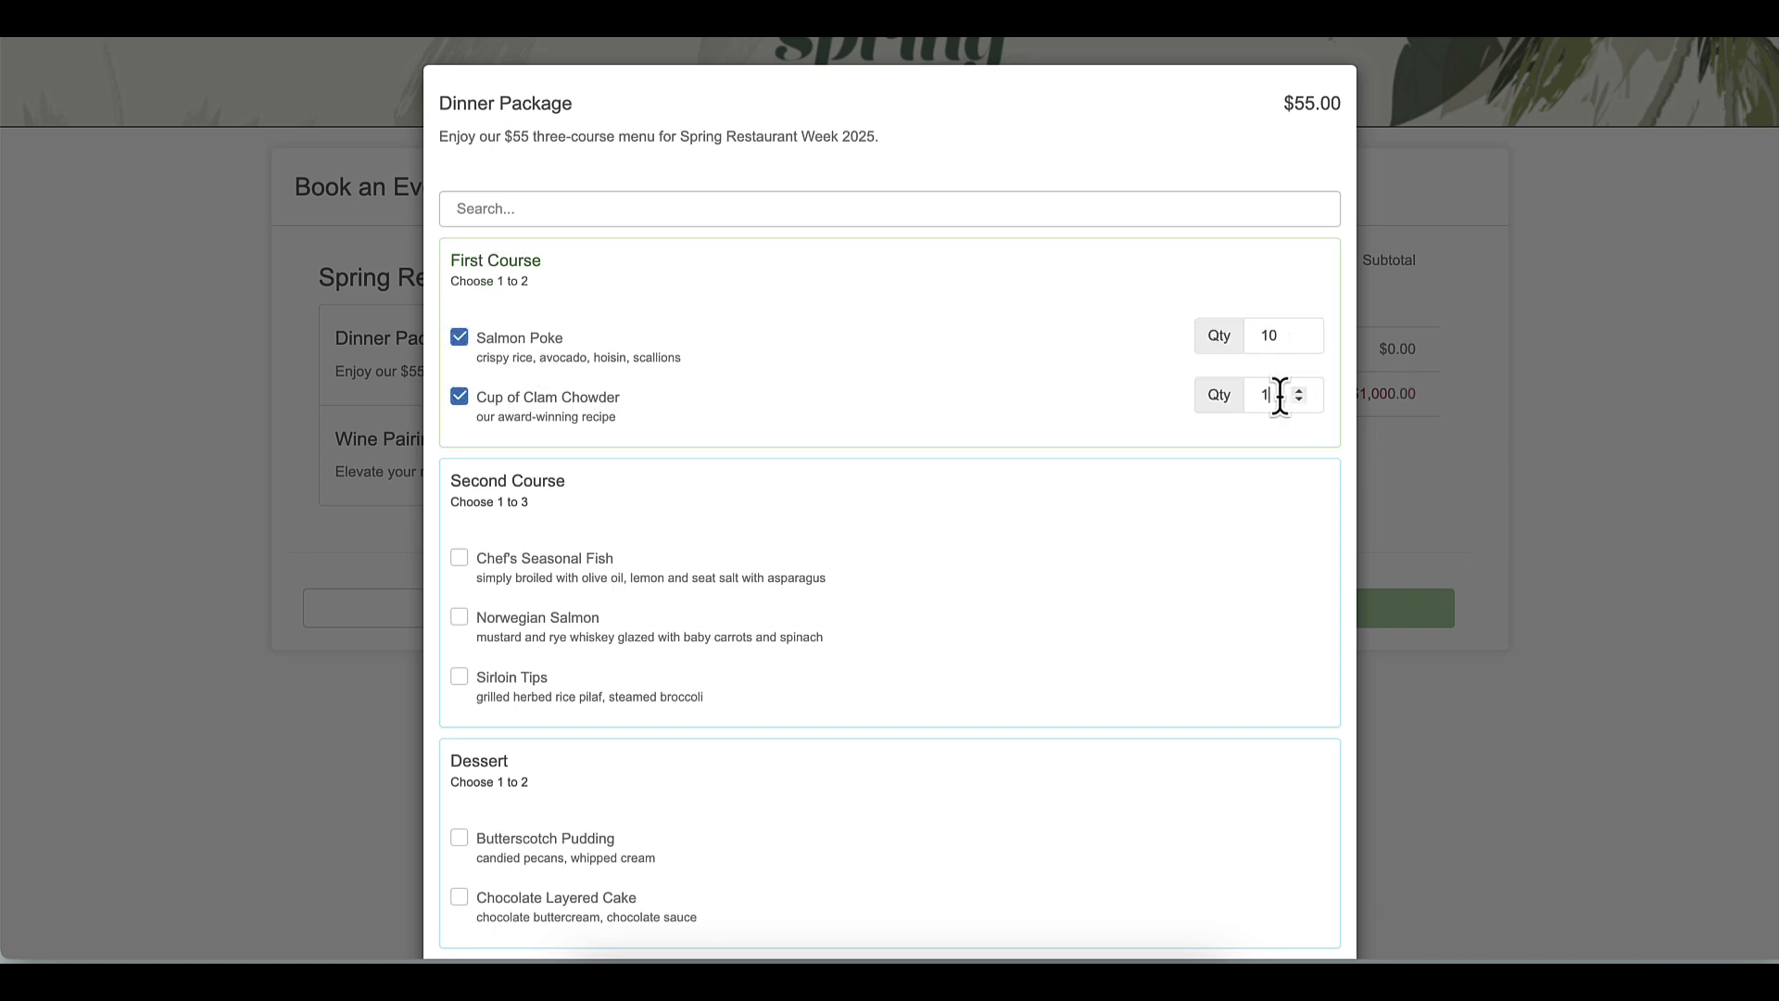
text(15)
Add second-course Chef's Seasonal Fish 10, Norwegian Salmon 10 and Sirloin Tips 1
click(549, 586)
click(559, 639)
click(553, 705)
click(1278, 556)
text(10)
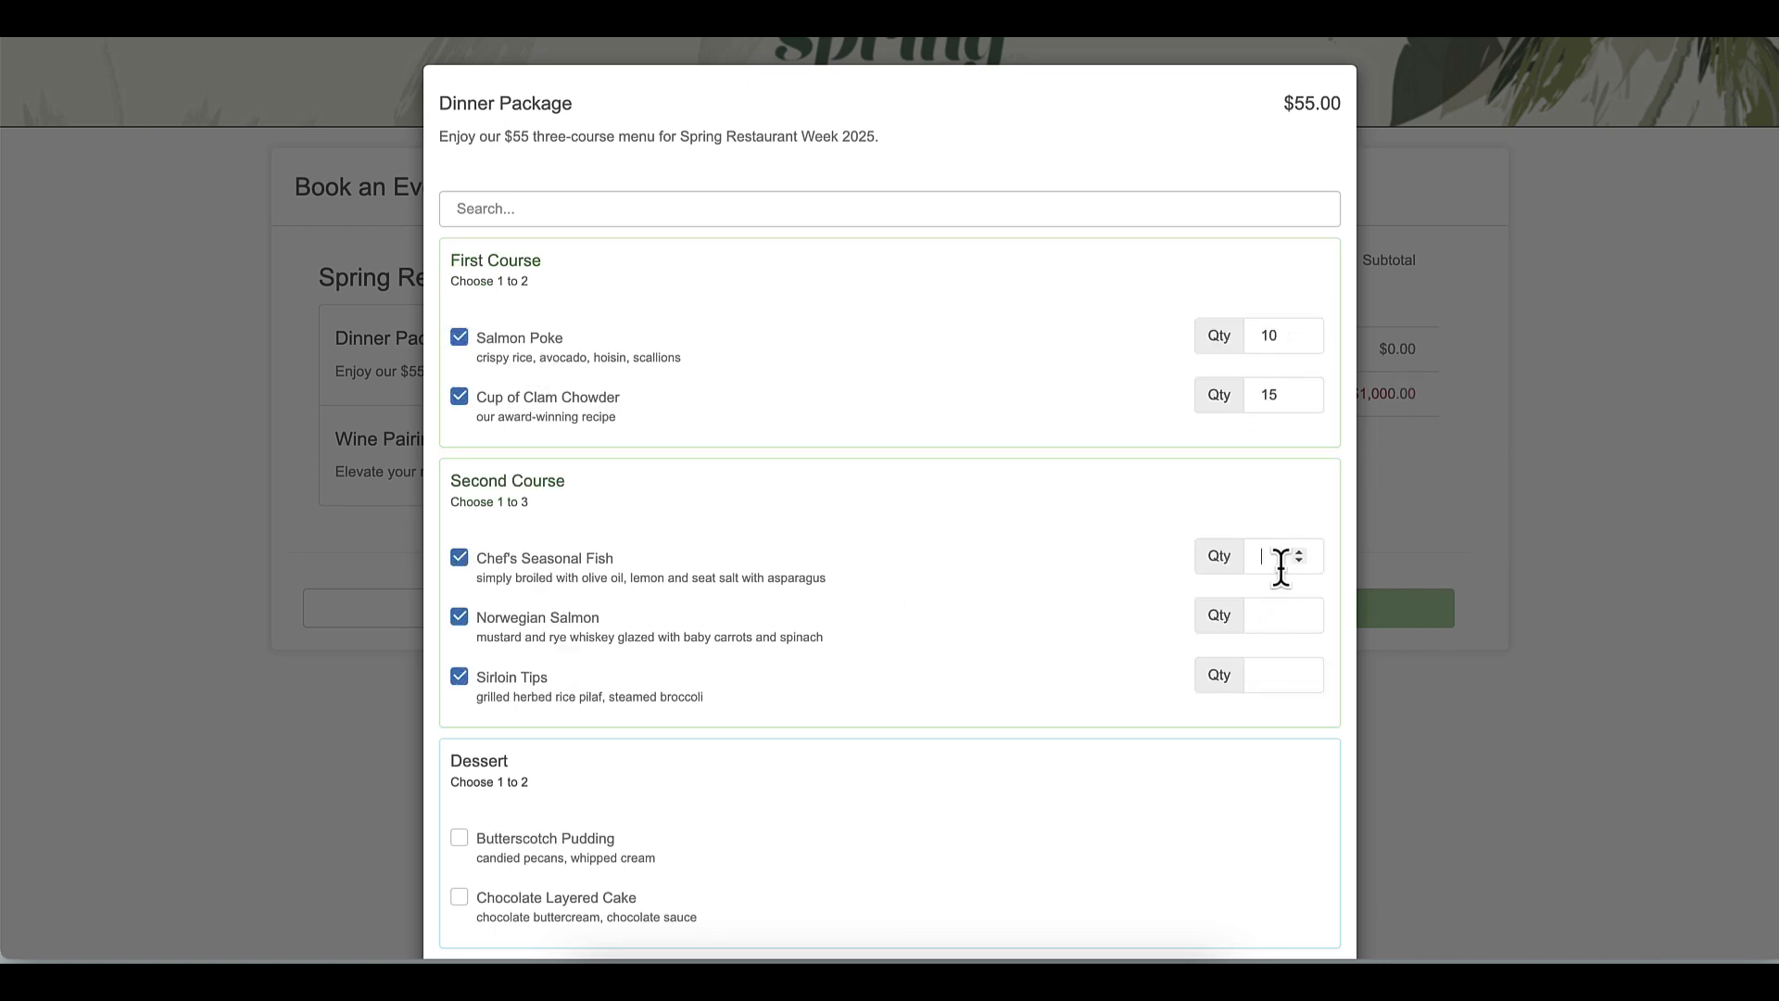
click(1302, 616)
text(10)
click(1288, 677)
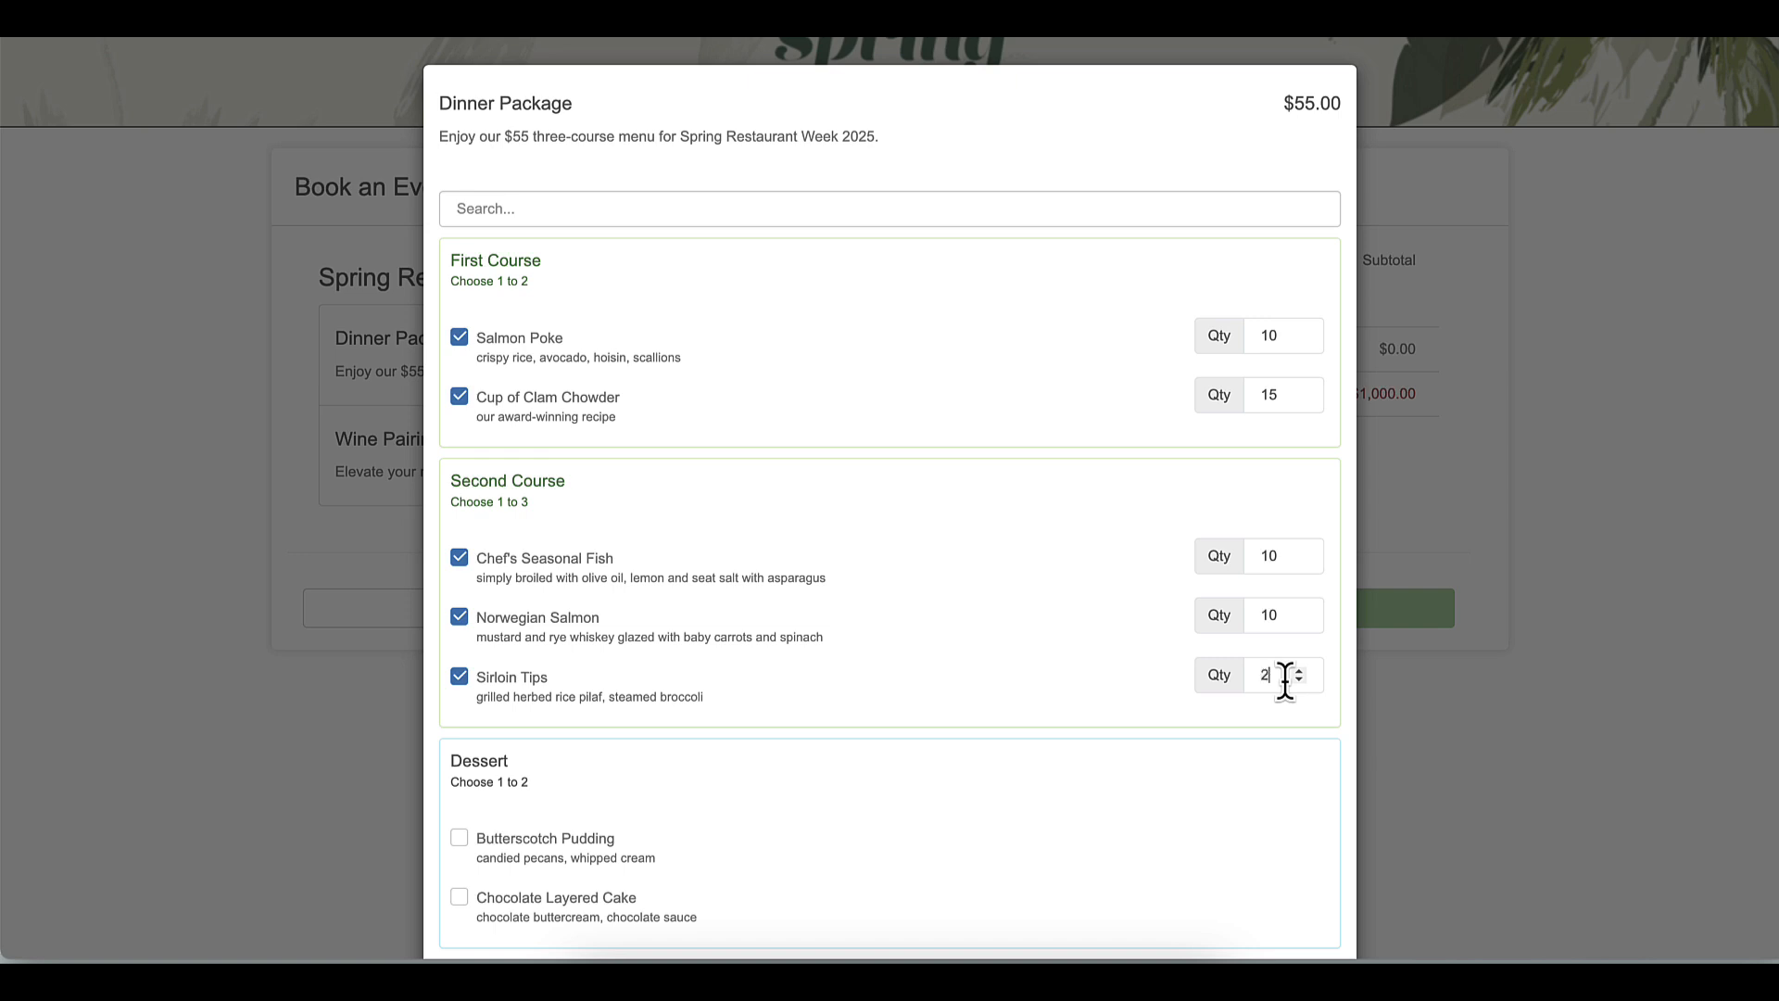
Add Butterscotch Pudding 5 and Chocolate Layered Cake 20, then save the package to the cart
click(577, 840)
click(582, 919)
click(1284, 836)
text(5)
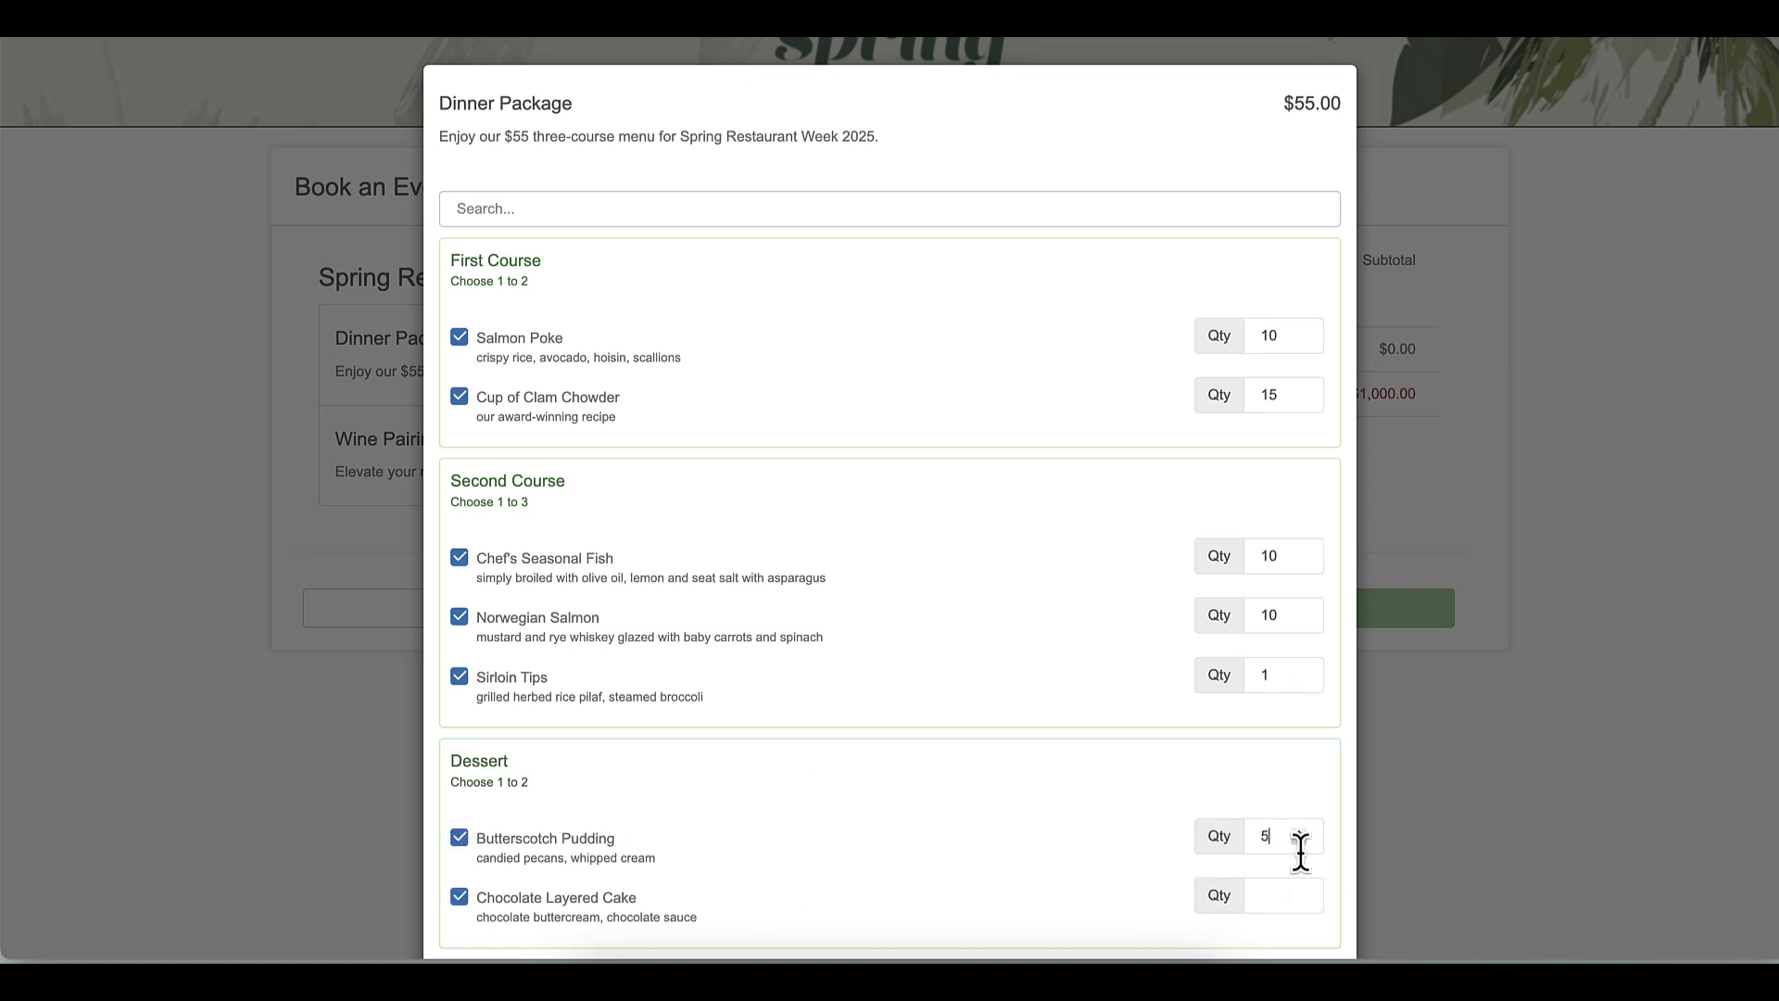
click(1284, 895)
text(20)
scroll(921, 808, down, 2)
click(1221, 891)
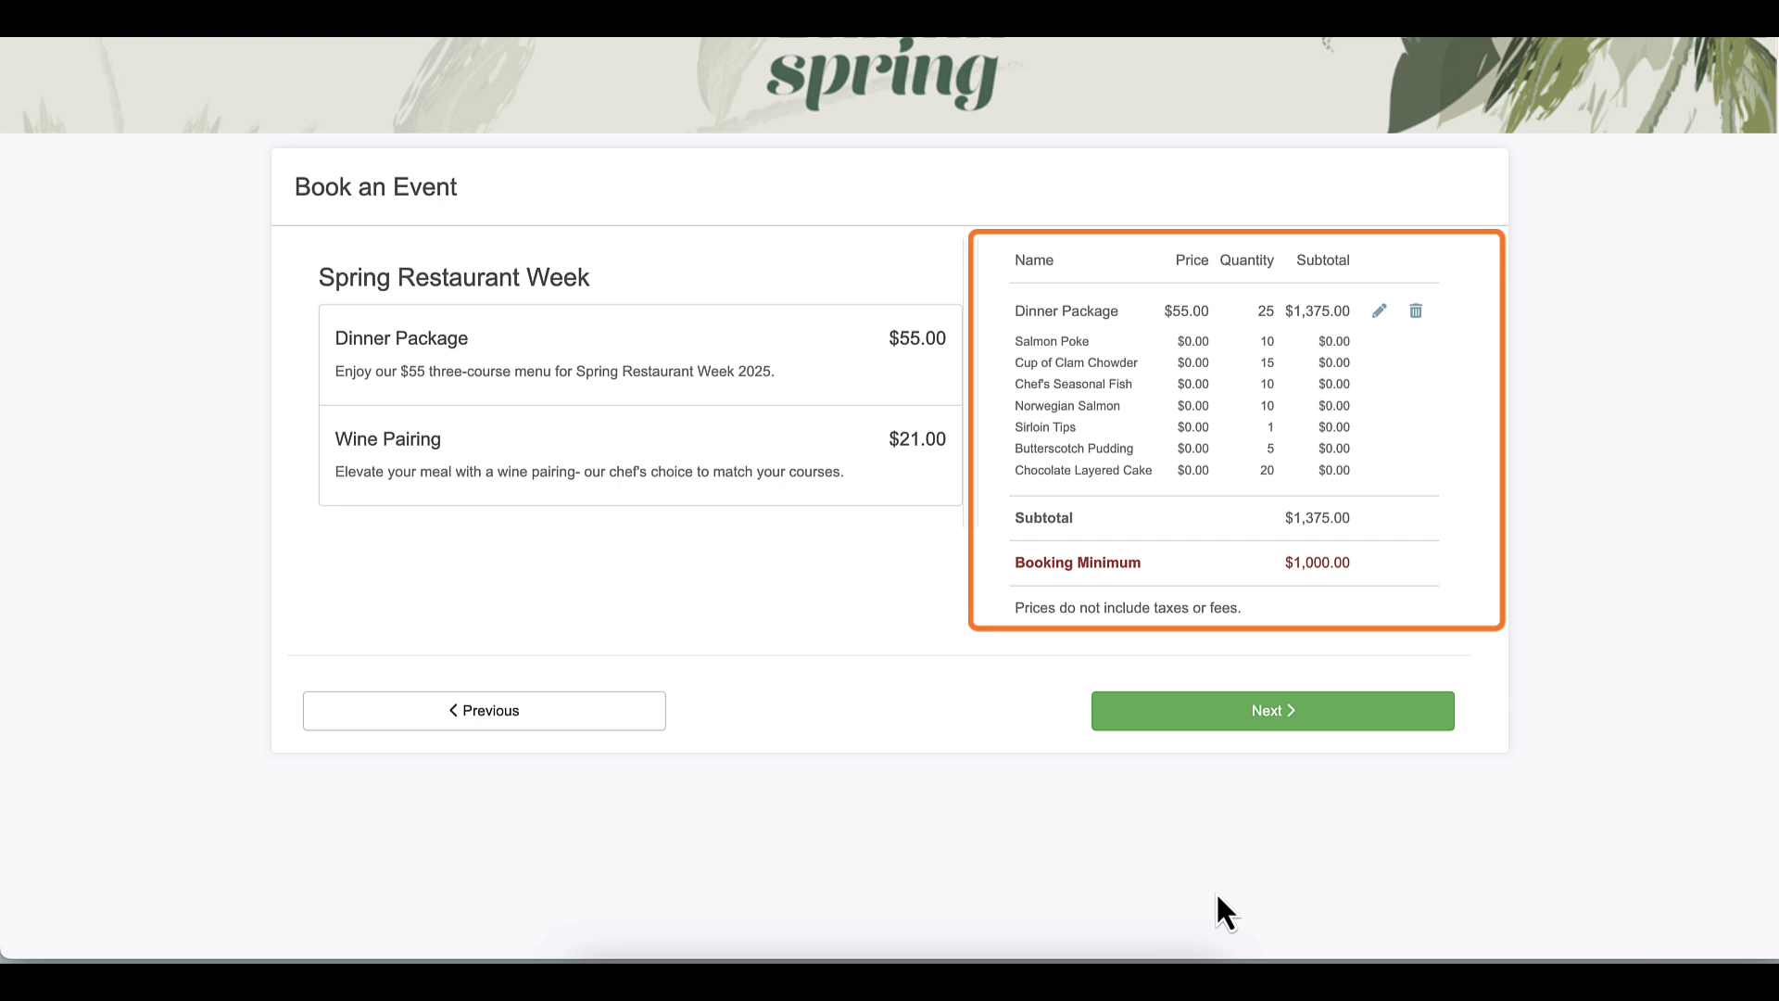
Fill in the guest's first and last name, e-mail address and phone number
click(1268, 732)
click(432, 282)
key(Tab)
key(Tab)
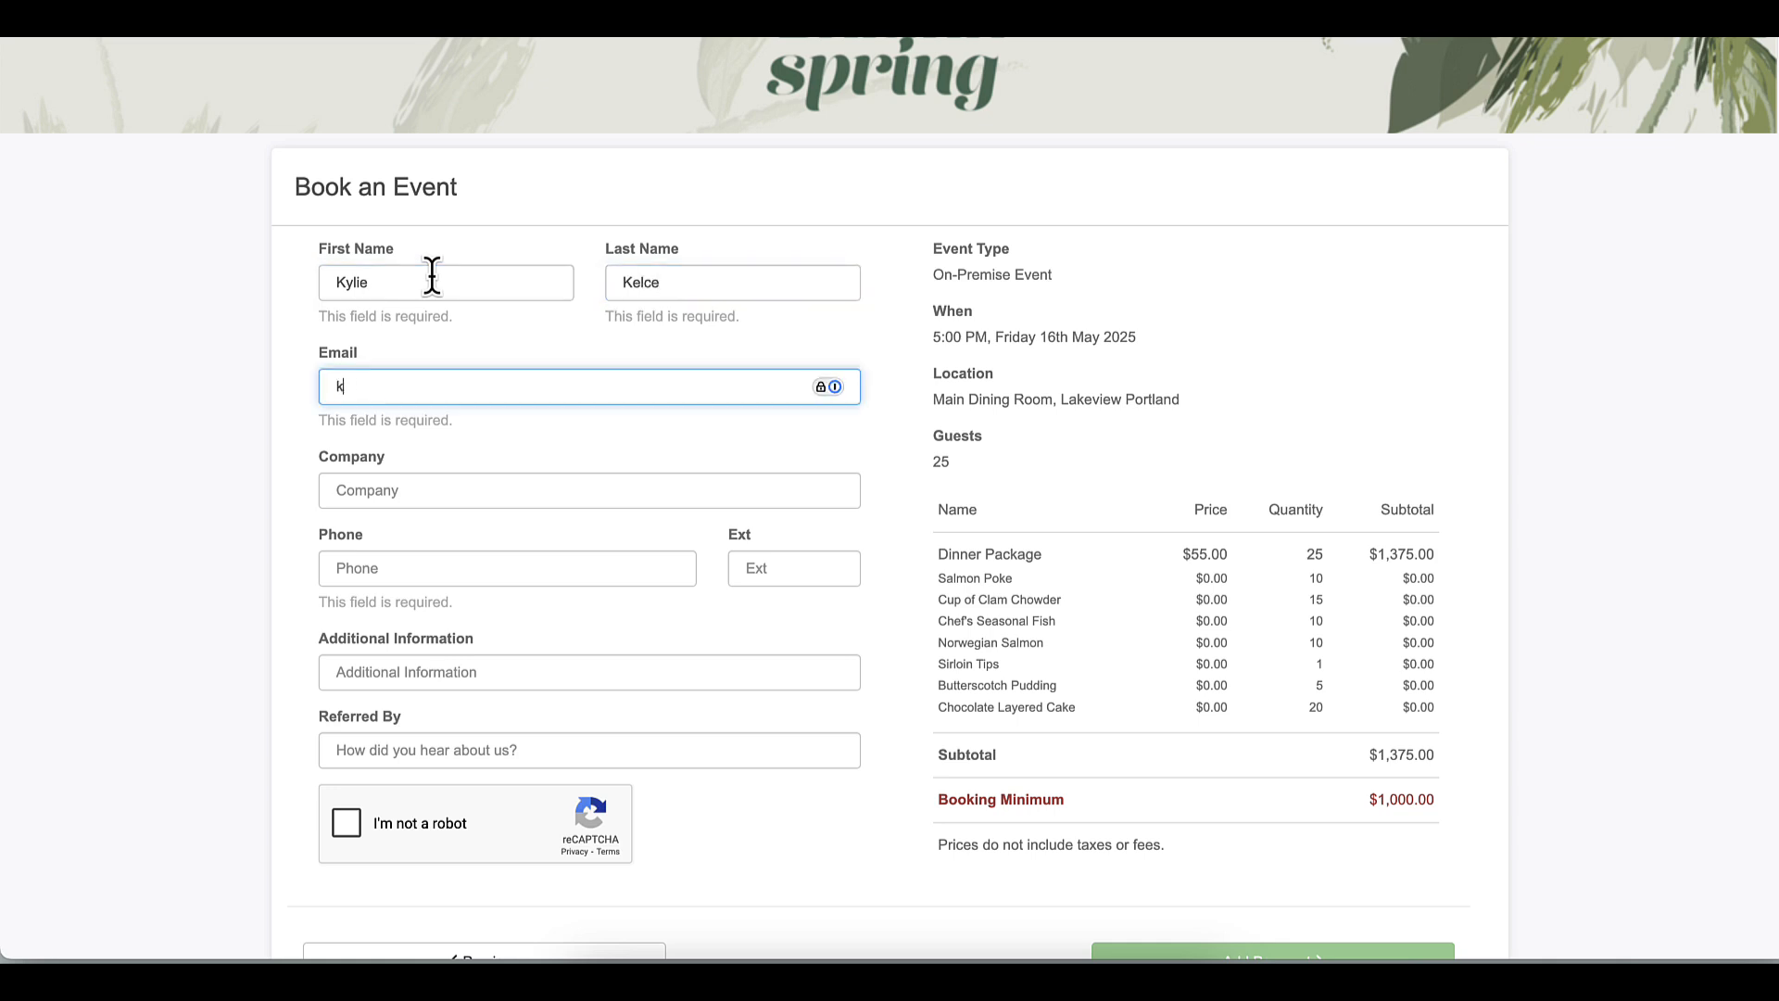
key(Tab)
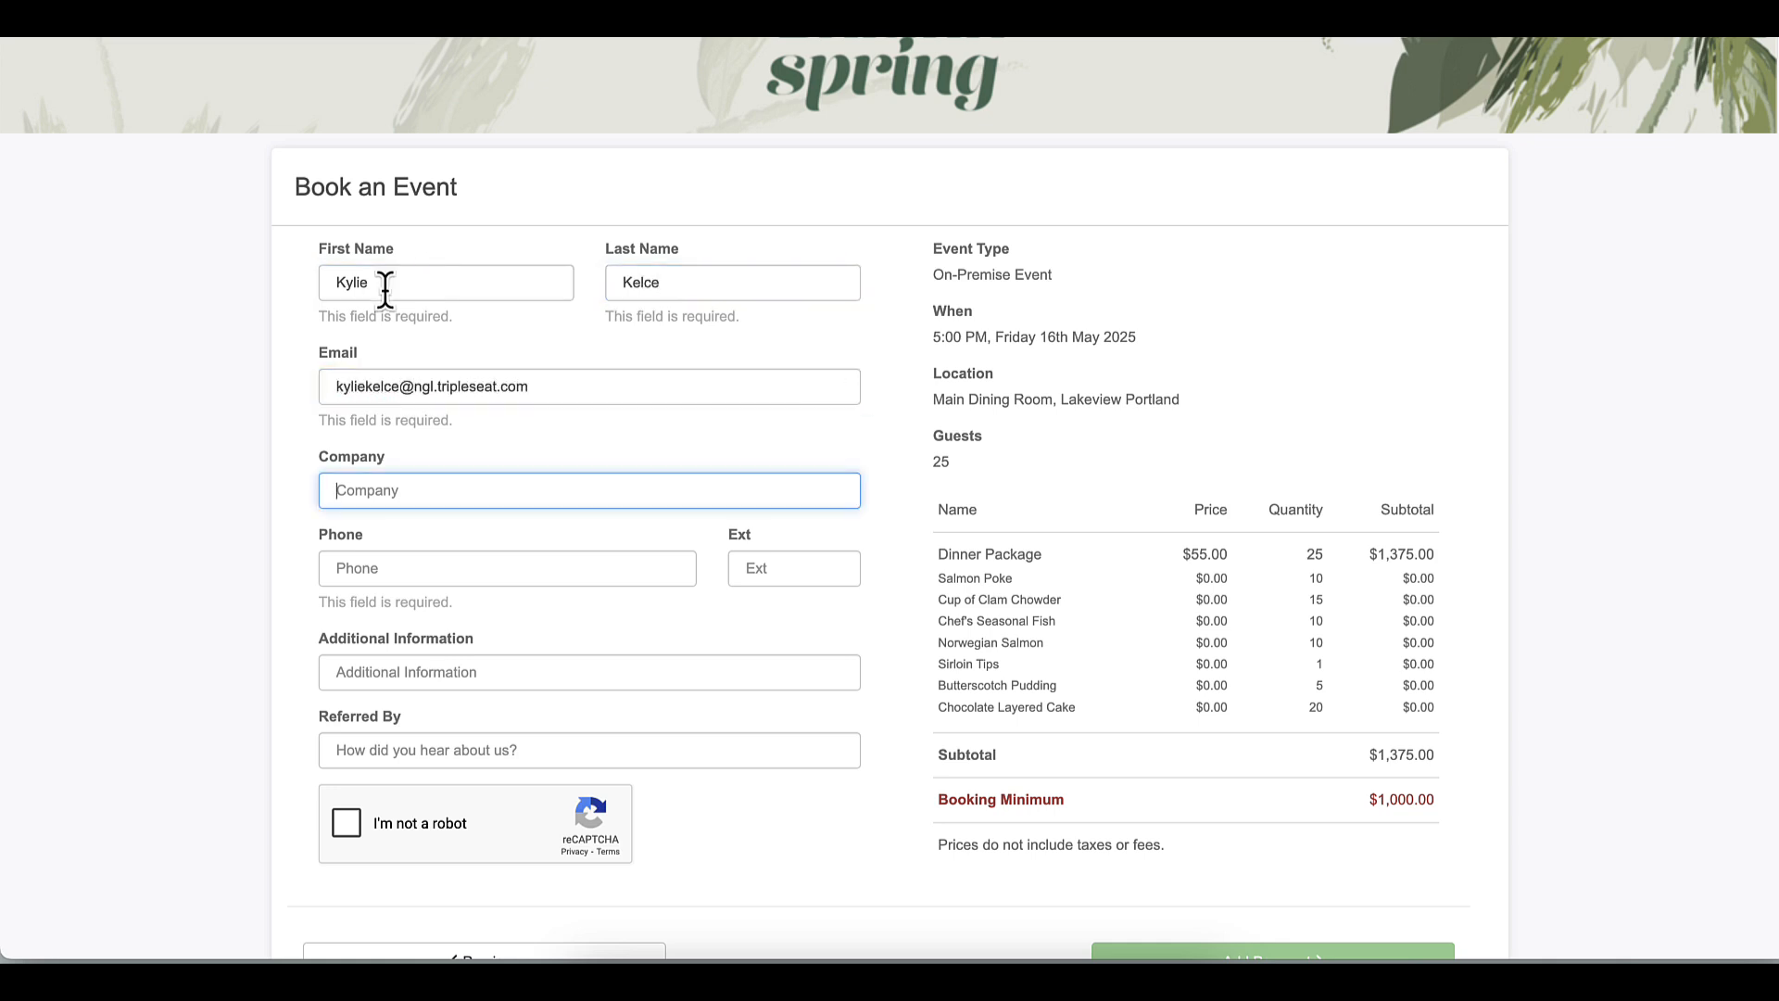
key(Tab)
Enter the referral source, pass the reCAPTCHA, and accept the terms and conditions
scroll(396, 561, down, 2)
click(373, 630)
text(Taylor!)
click(350, 701)
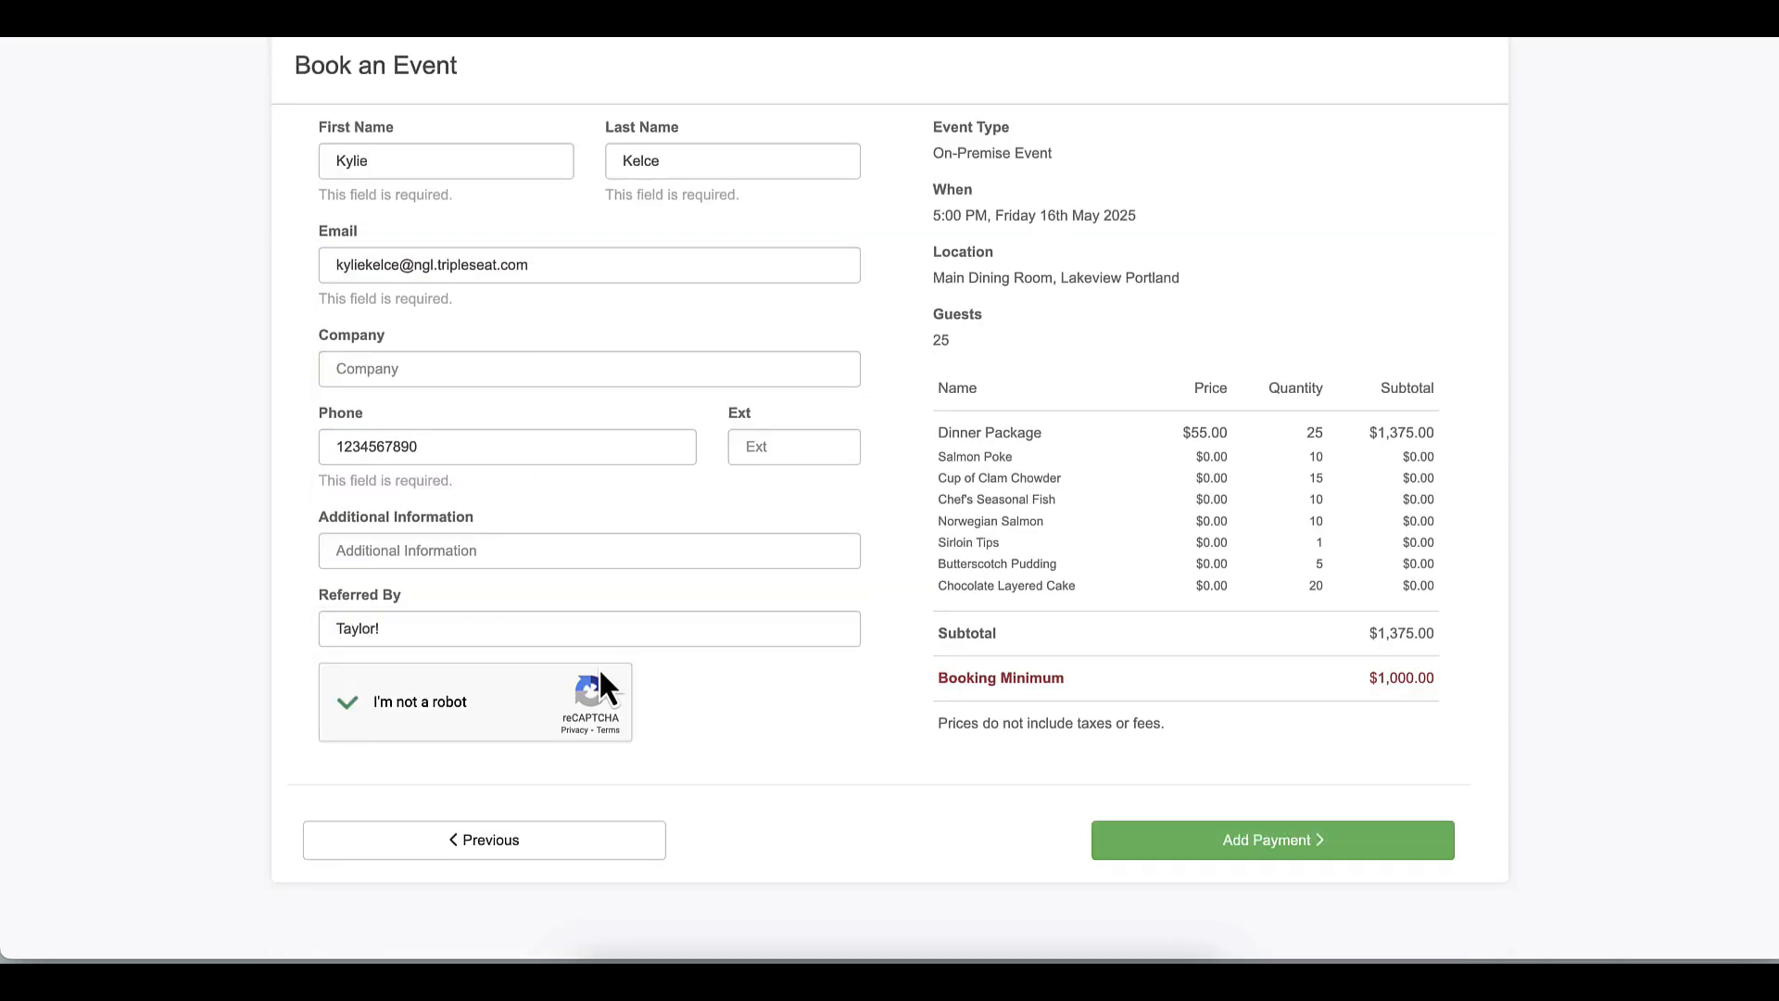
click(1289, 845)
drag(1343, 486, 1342, 875)
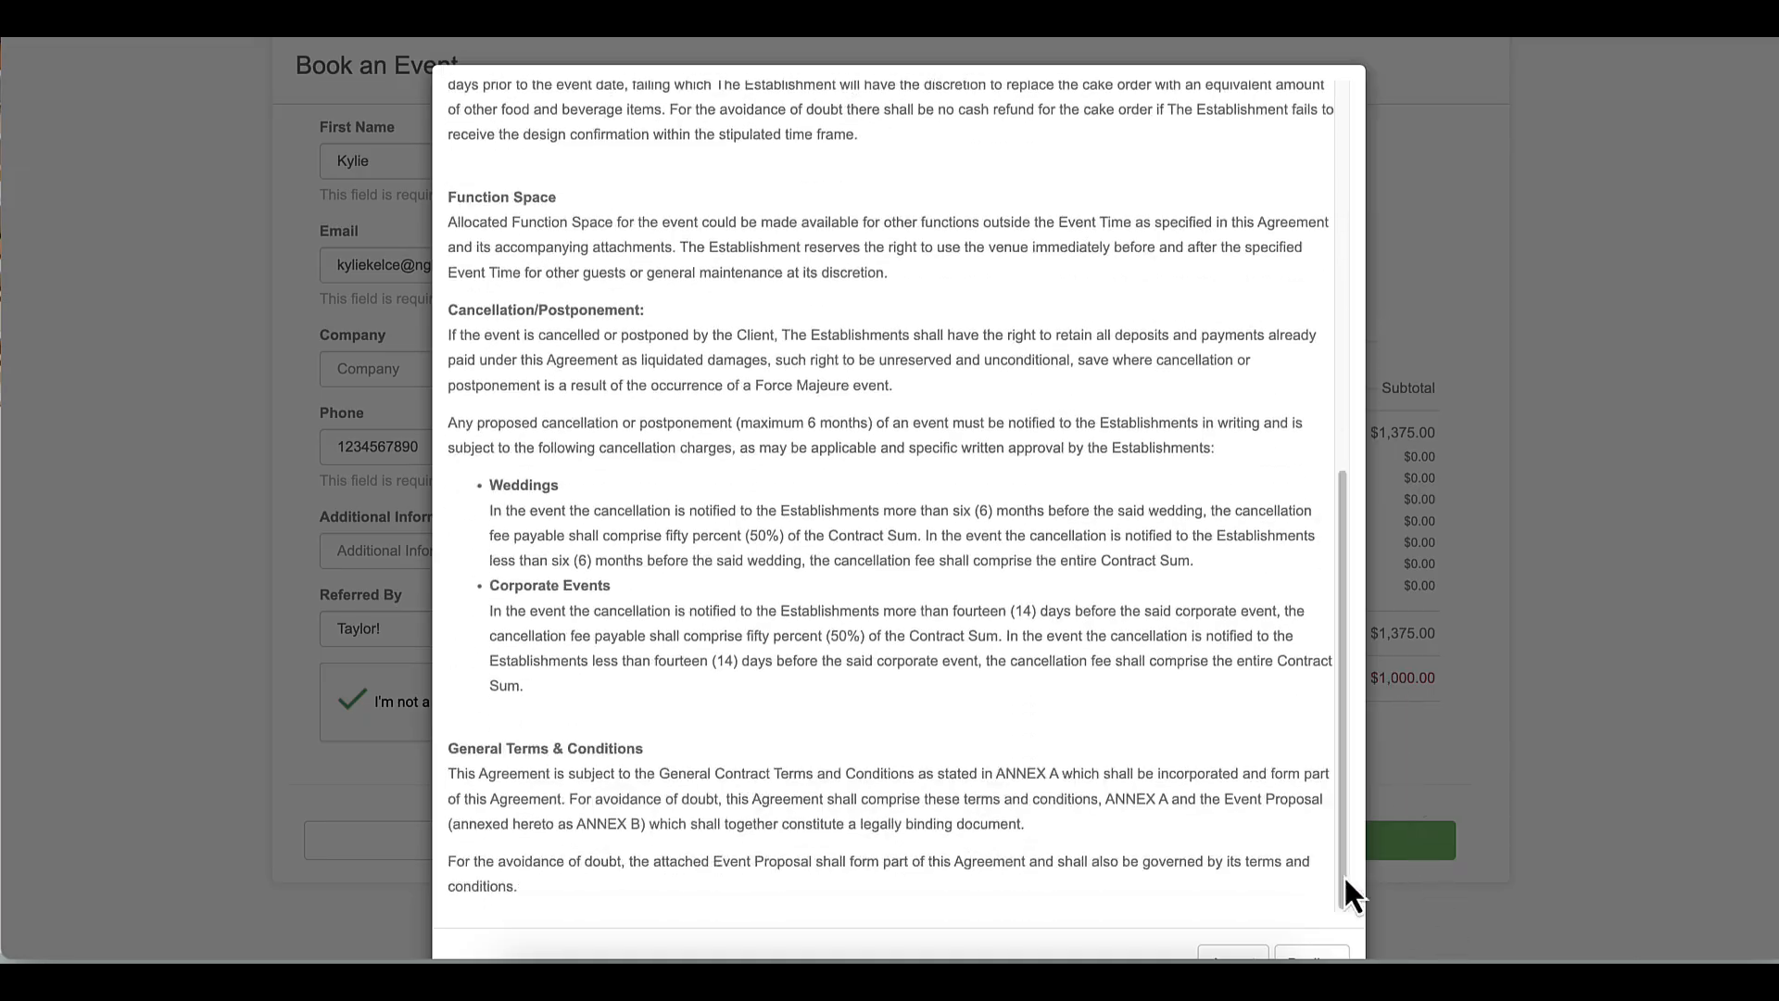
scroll(1343, 880, down, 1)
click(1237, 917)
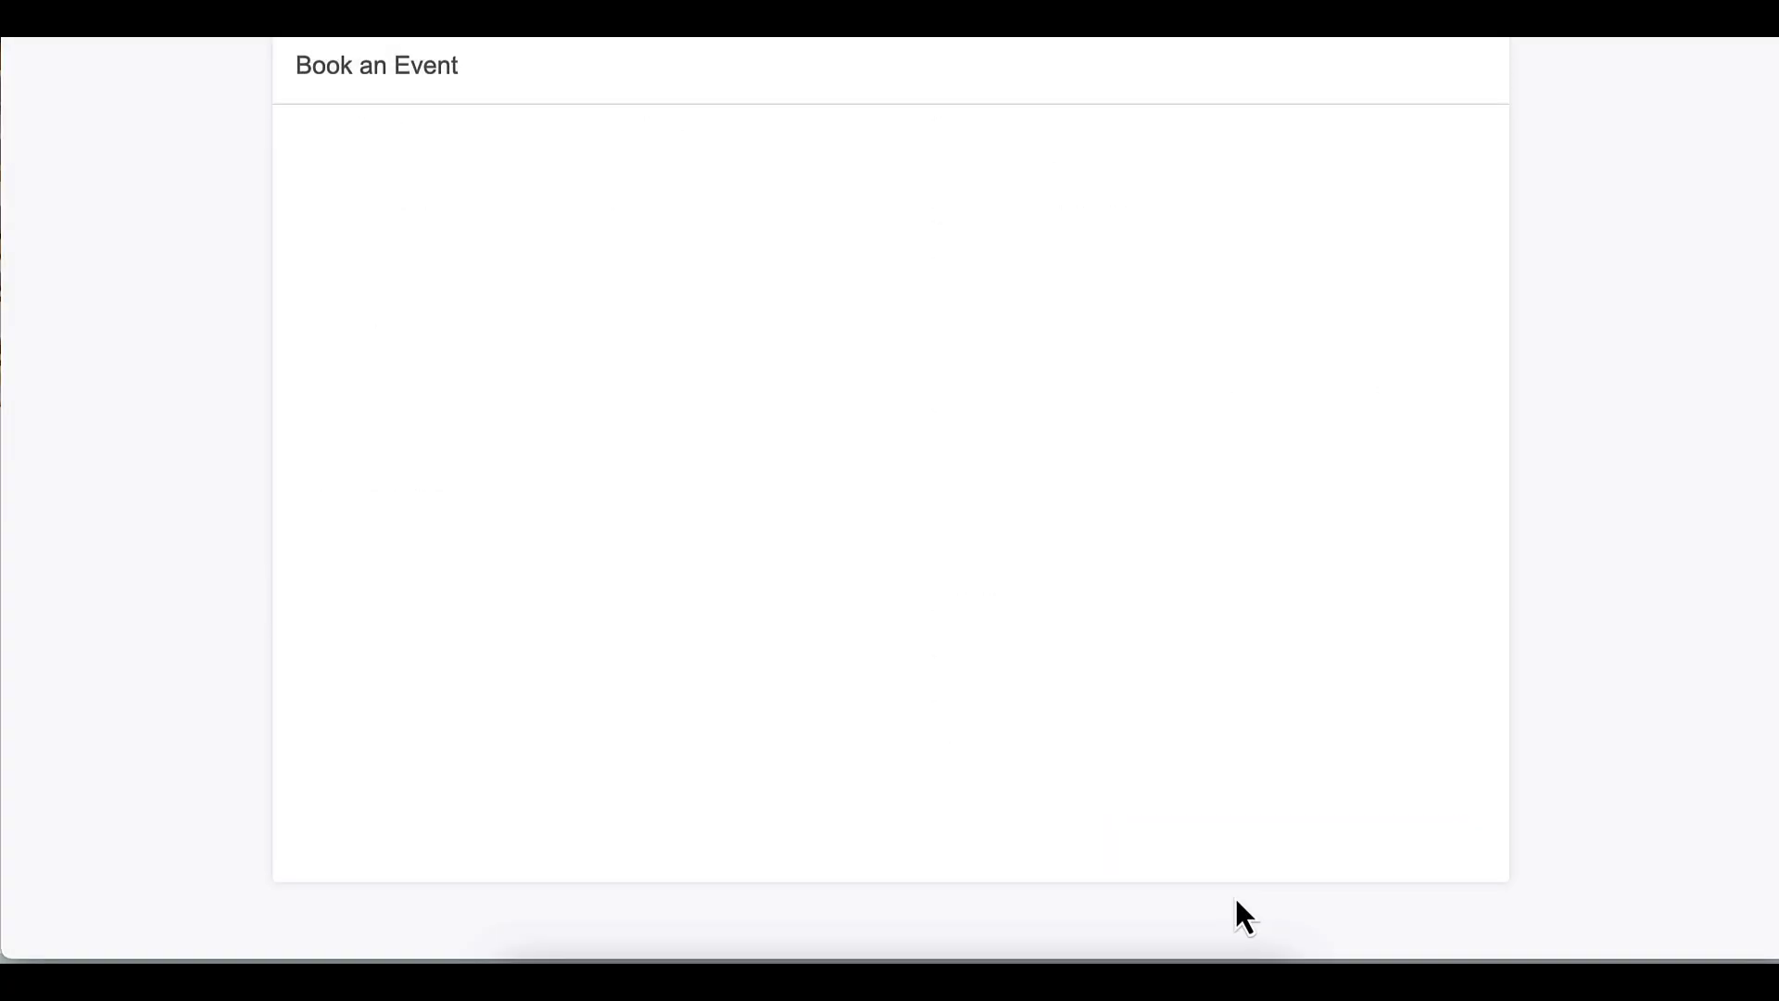
Select the 20% gratuity and agree to it
click(977, 539)
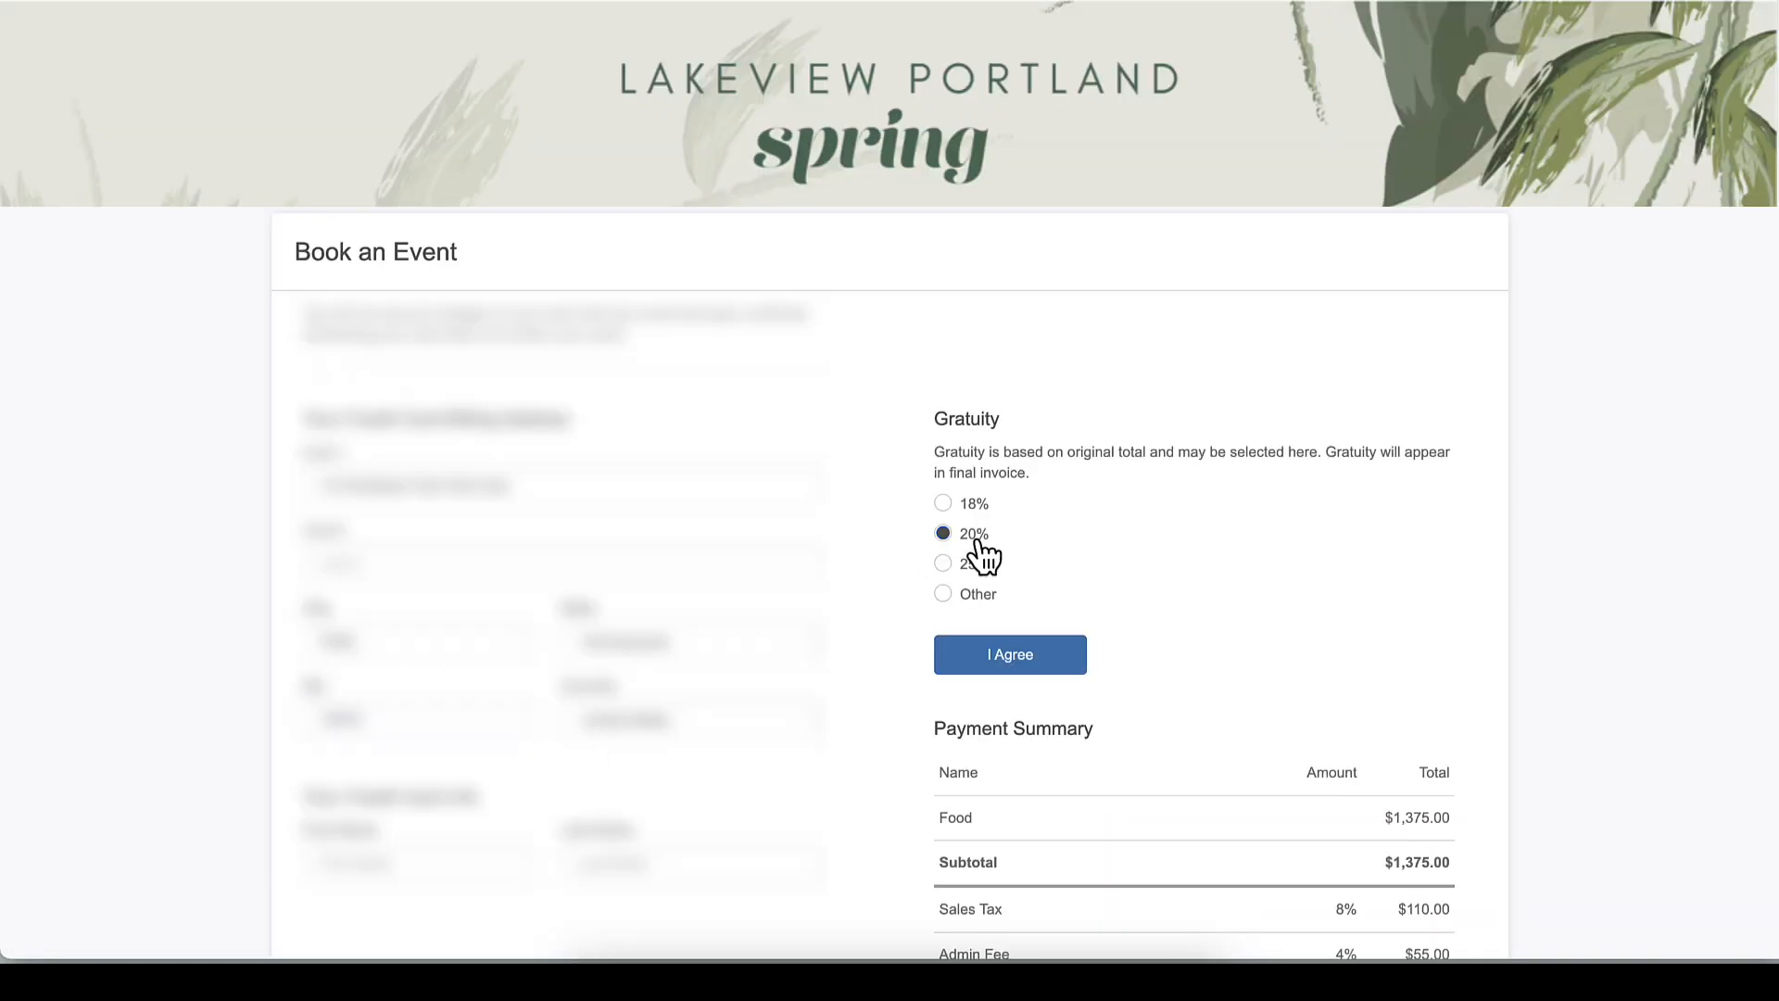
click(1009, 659)
scroll(1009, 670, down, 2)
scroll(732, 684, down, 1)
Fill in the cardholder's name and card details, then submit the booking request
click(331, 655)
text(John)
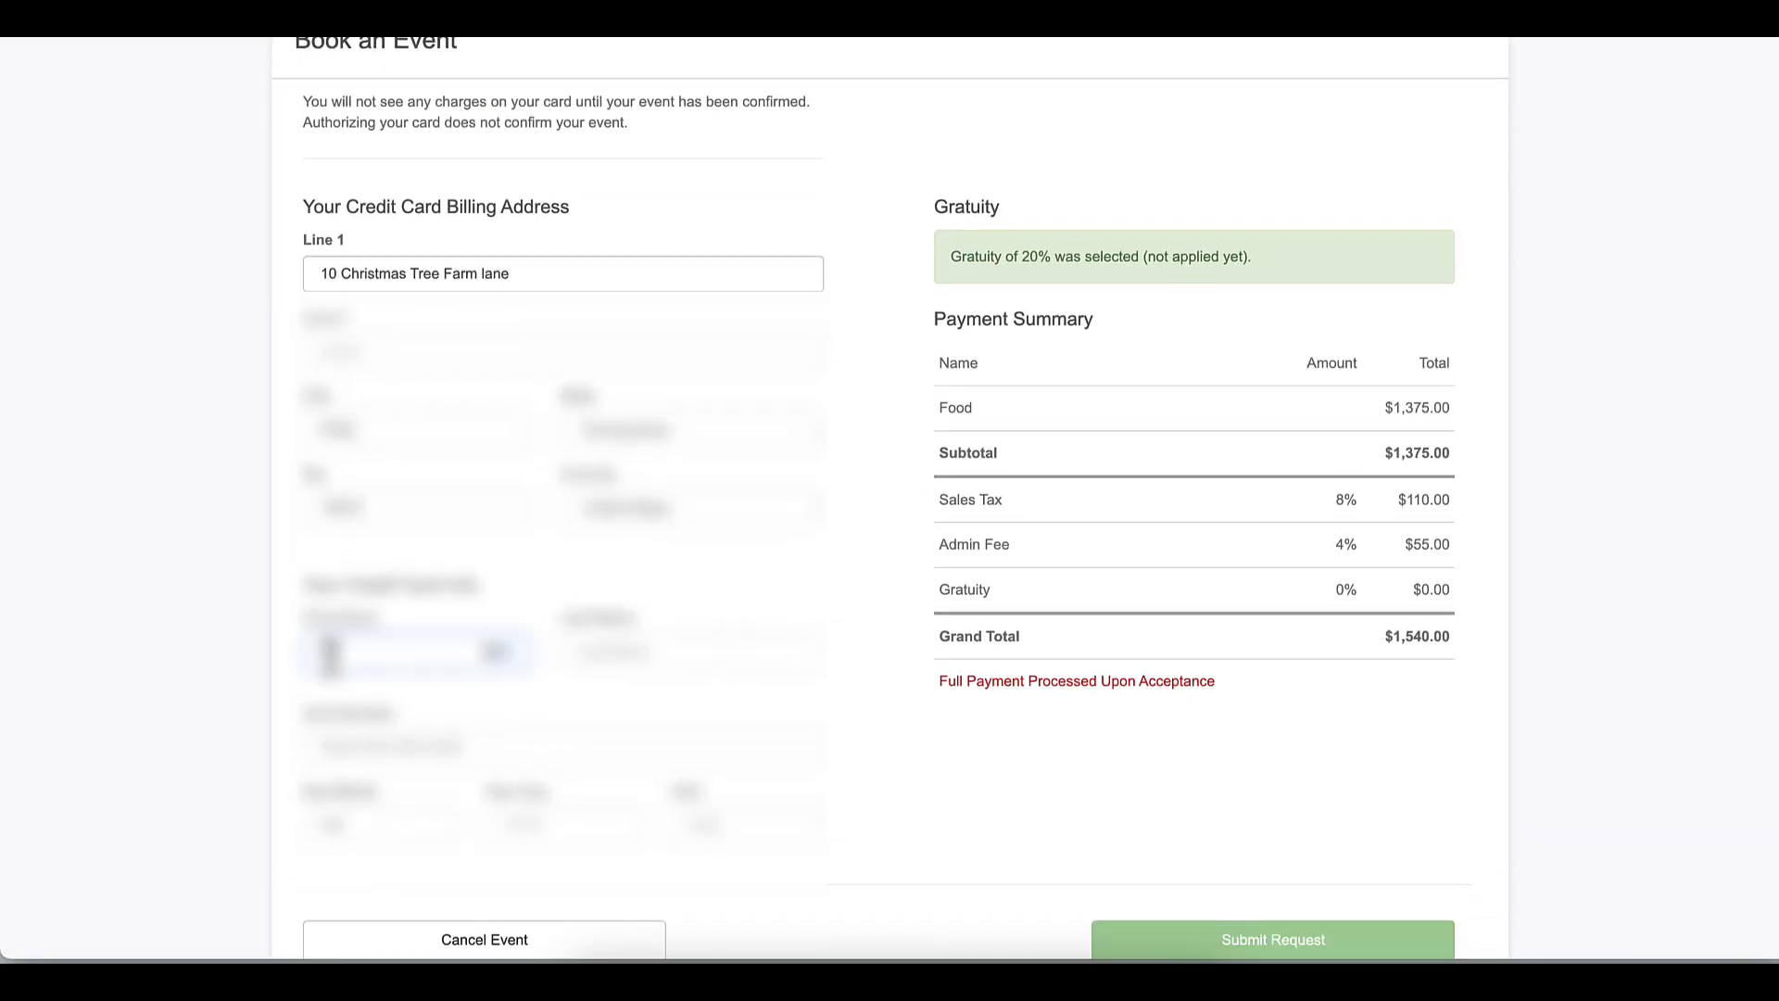
click(640, 651)
text(Doe)
text(e)
click(361, 814)
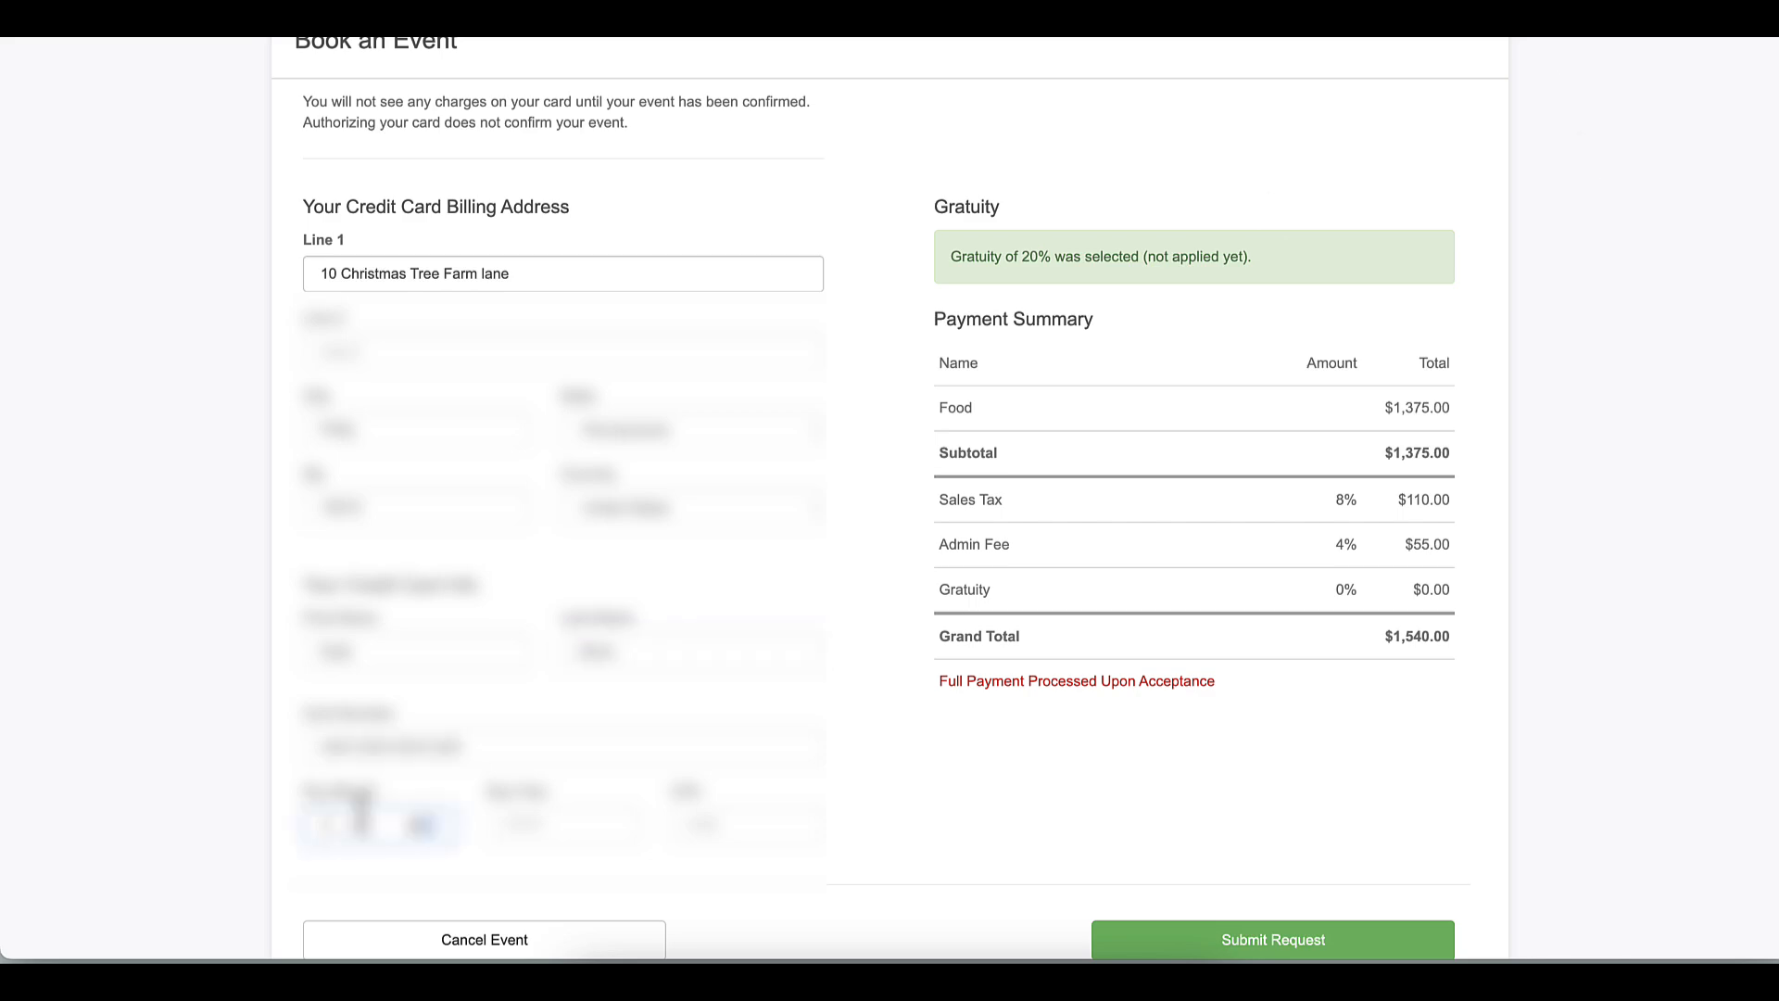
text(12)
key(Tab)
text(2025)
key(Tab)
text(123)
click(1258, 941)
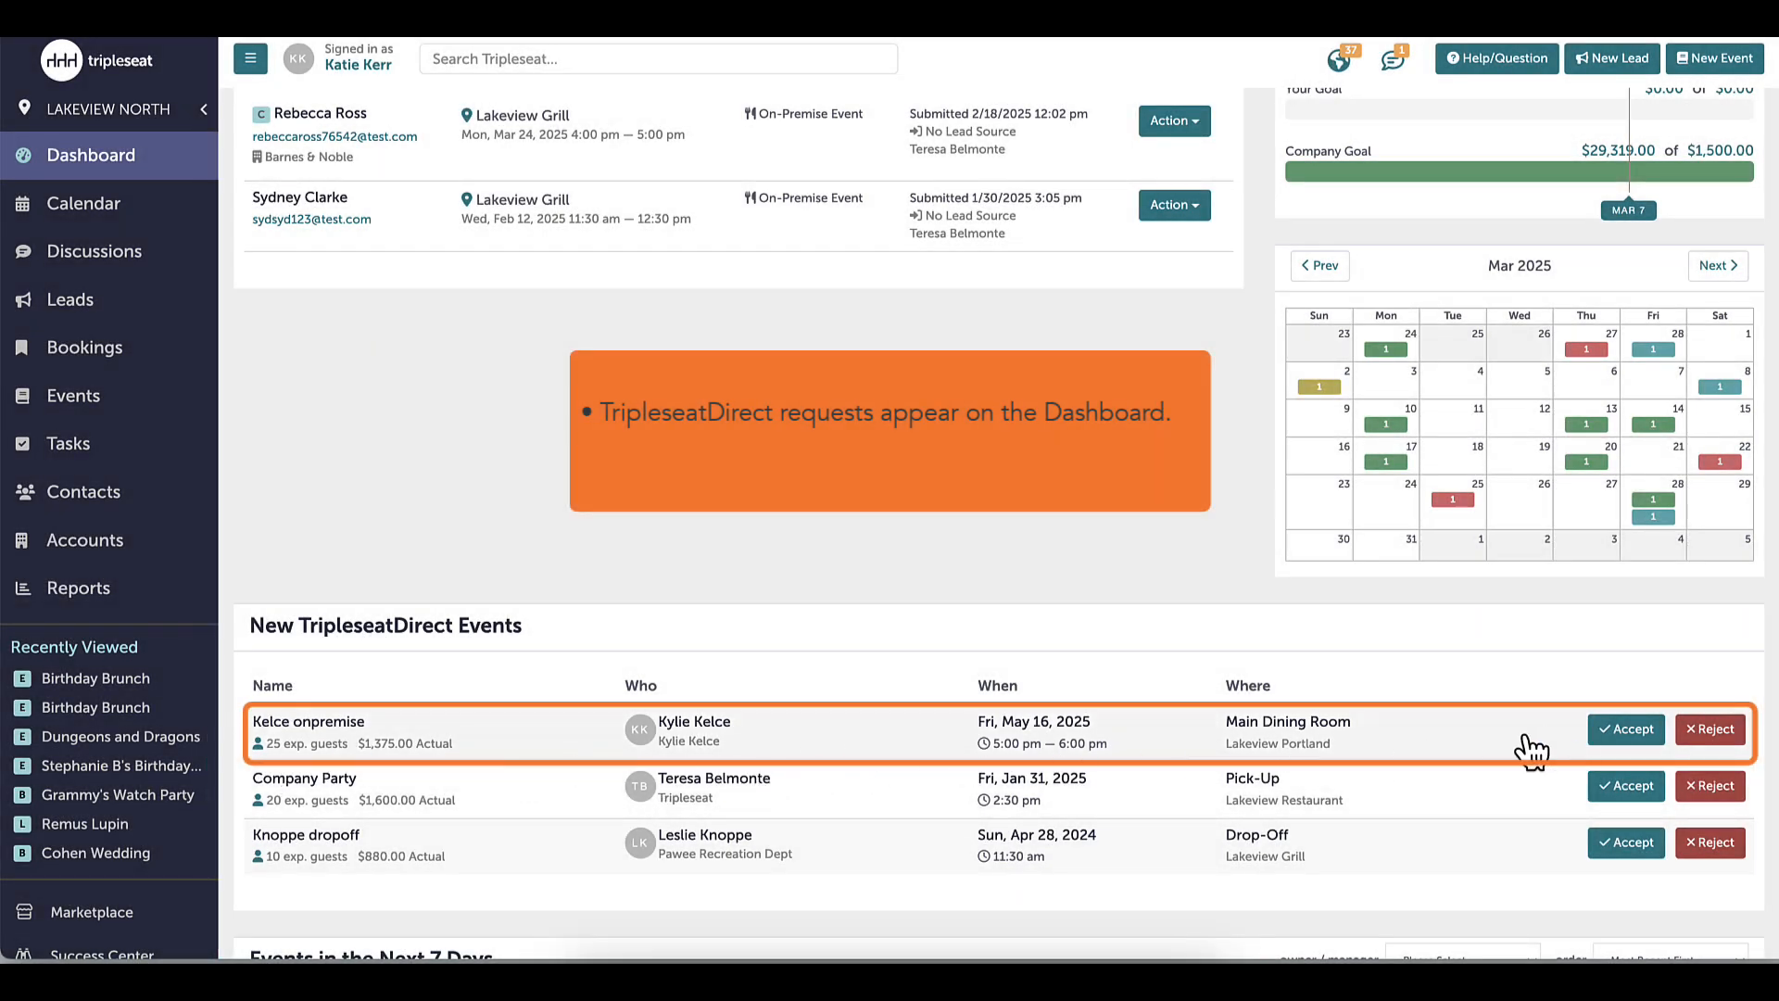
Open the May 16 Main Dining Room request from the Dashboard's New TripleseatDirect Events
click(1494, 741)
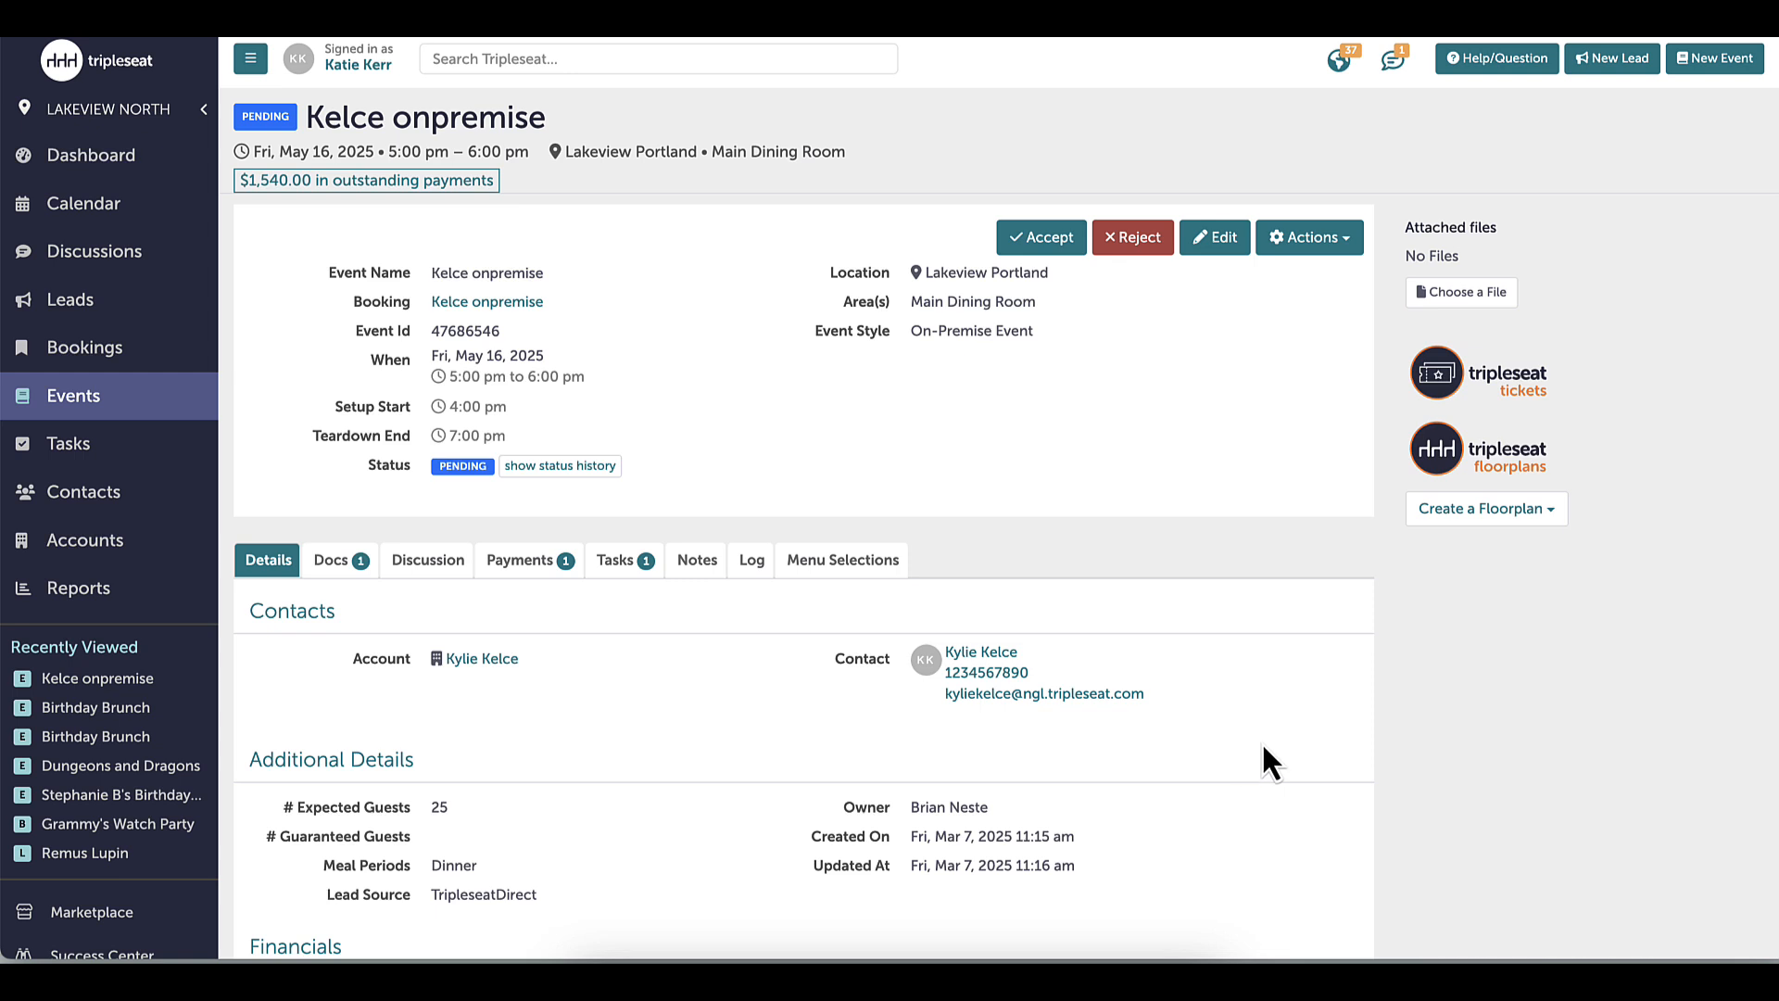